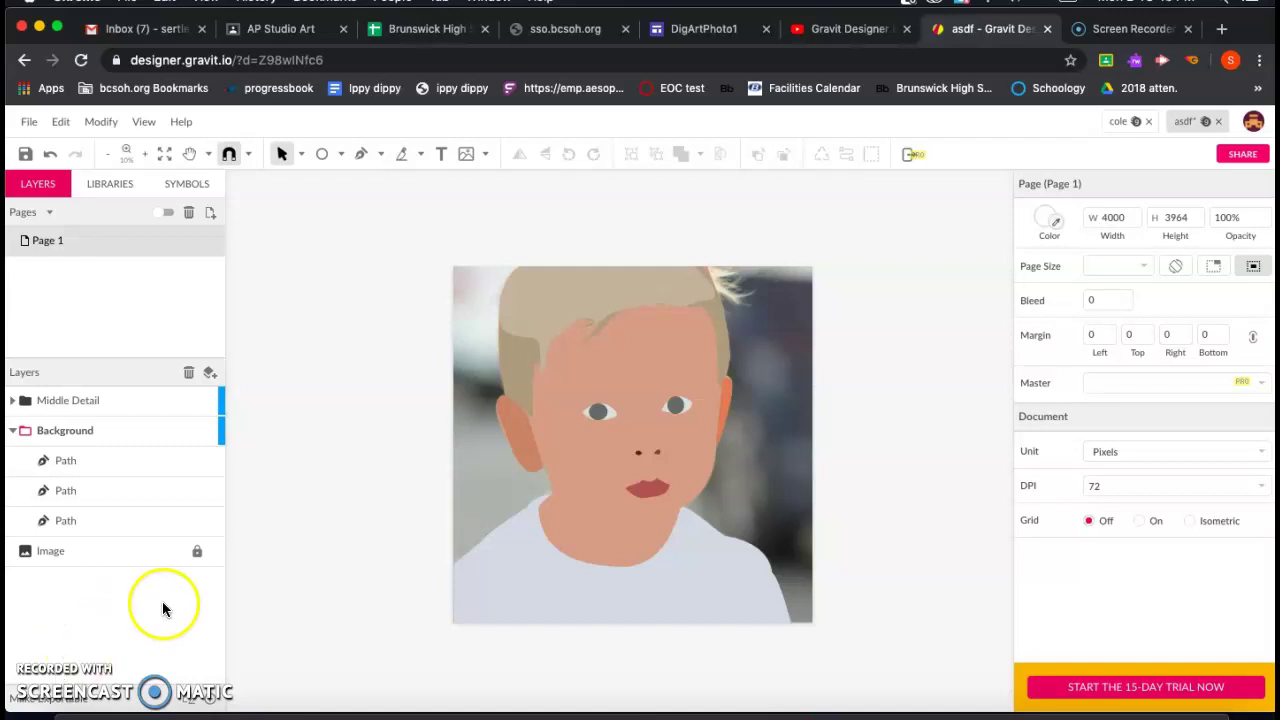
Add a new Layer 2 and drag it to the top of the stack above Middle Detail.
click(208, 373)
drag(73, 428, 68, 385)
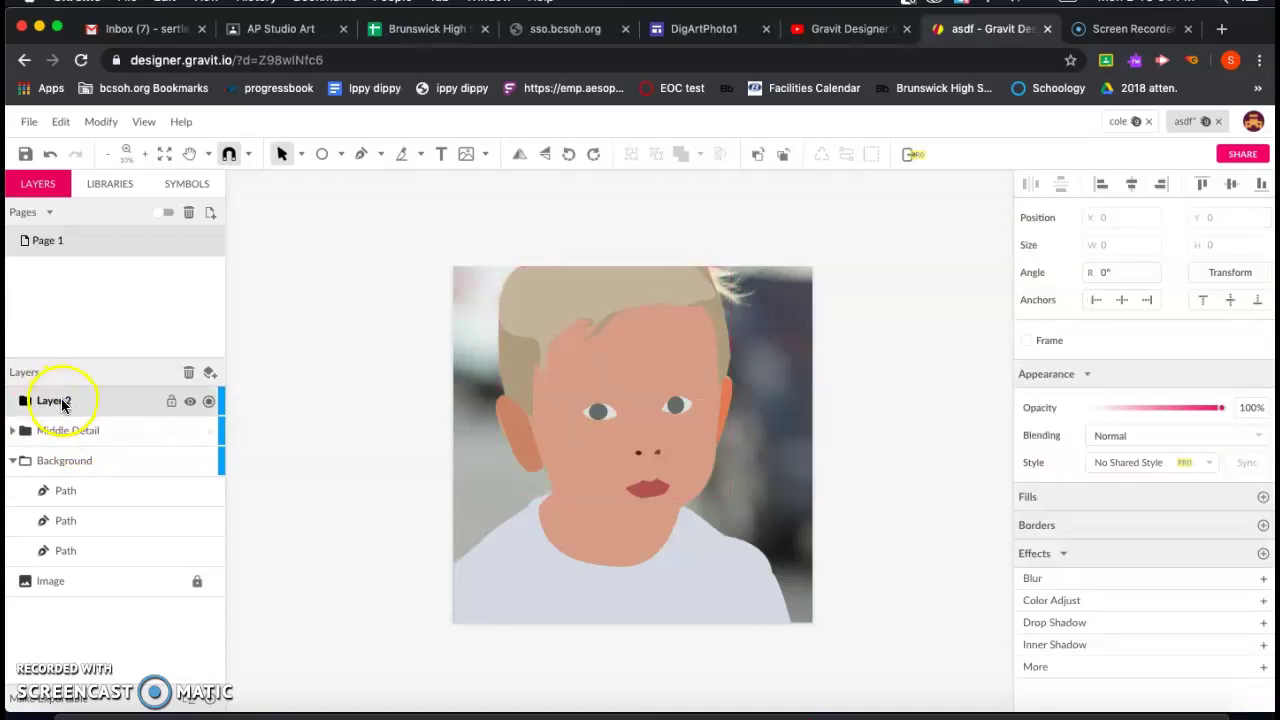
Rename the new layer to 'Detail Layer'.
double_click(55, 400)
text(De)
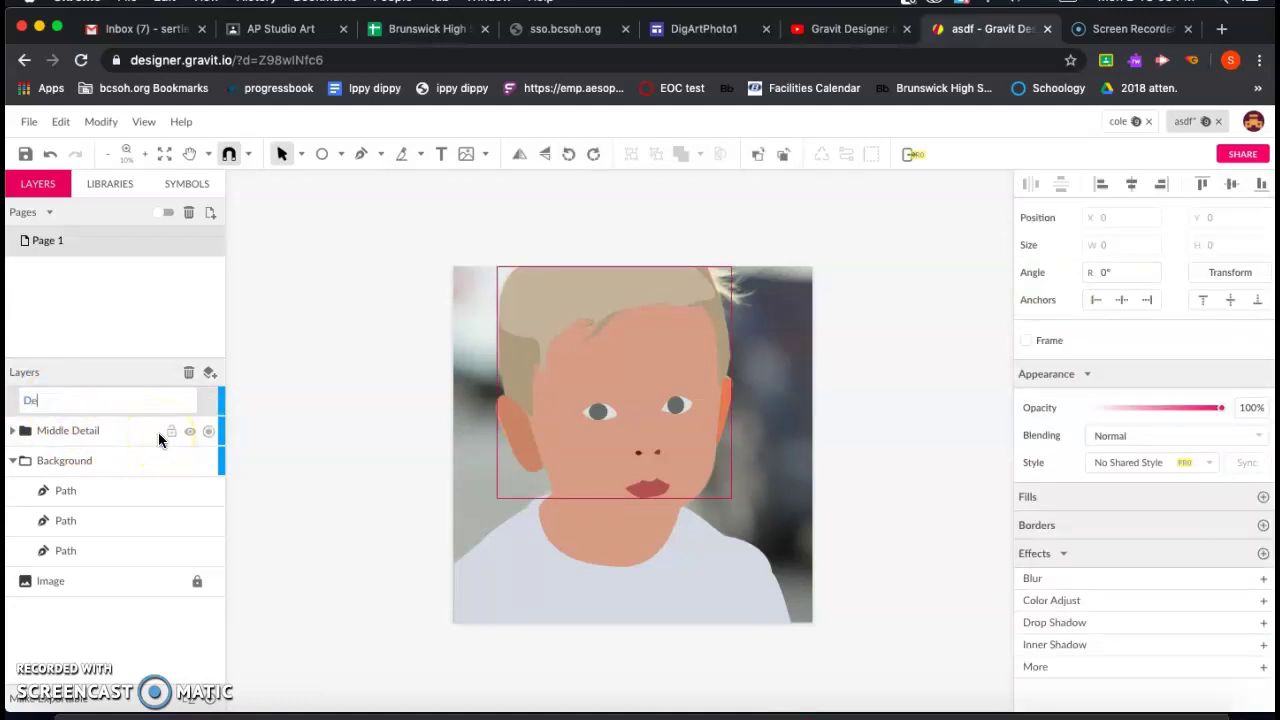
text(tail Layer)
key(Return)
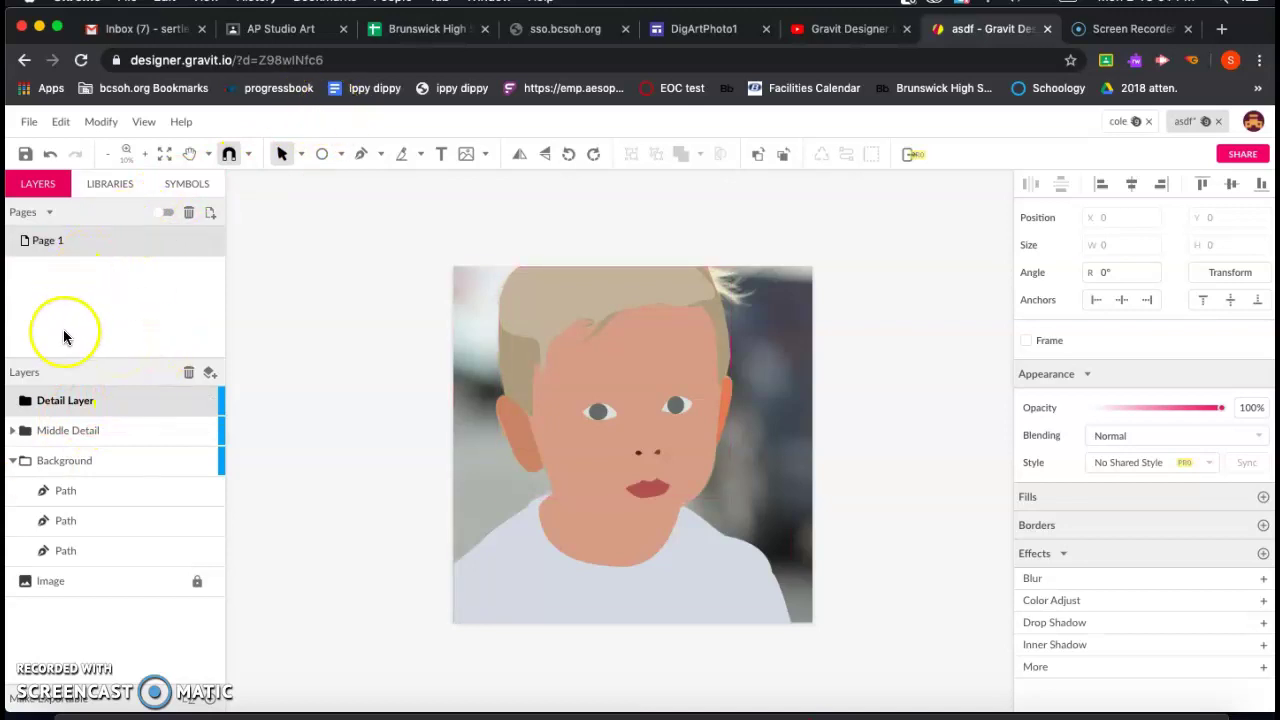
Make Detail Layer active, lock and hide Middle Detail, and hide Background.
click(12, 461)
click(114, 402)
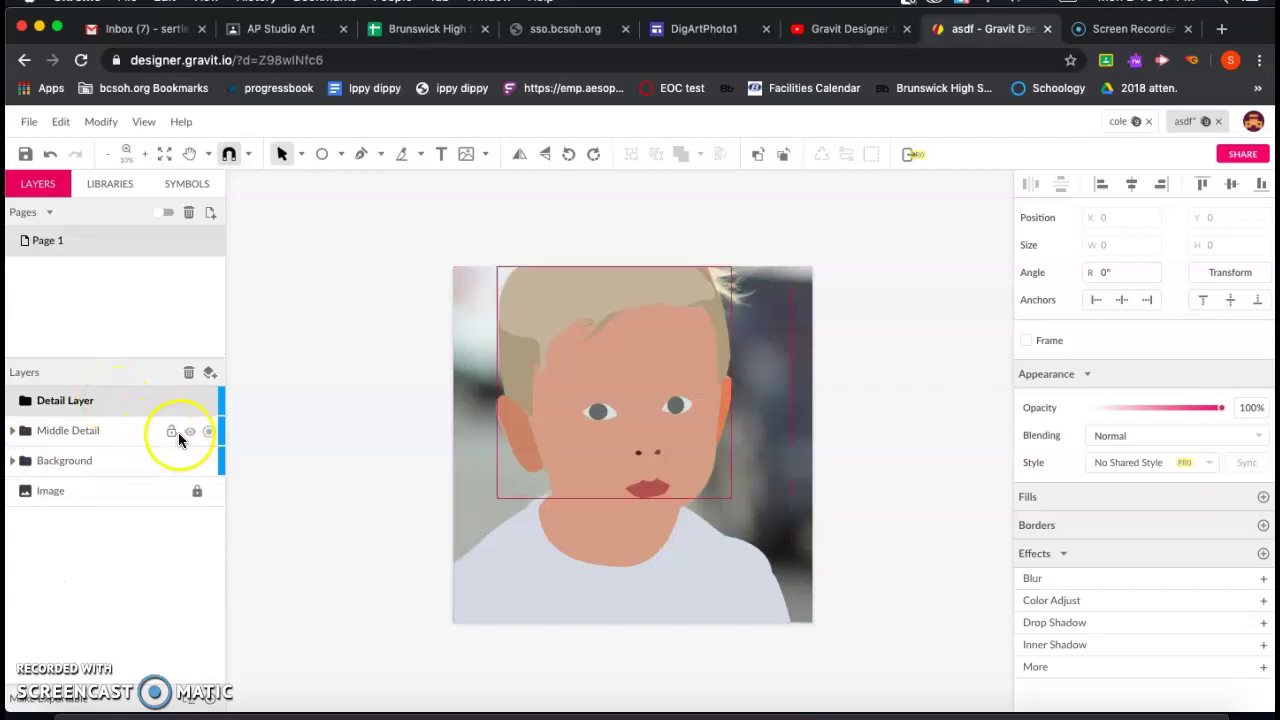
click(172, 433)
click(191, 434)
click(190, 461)
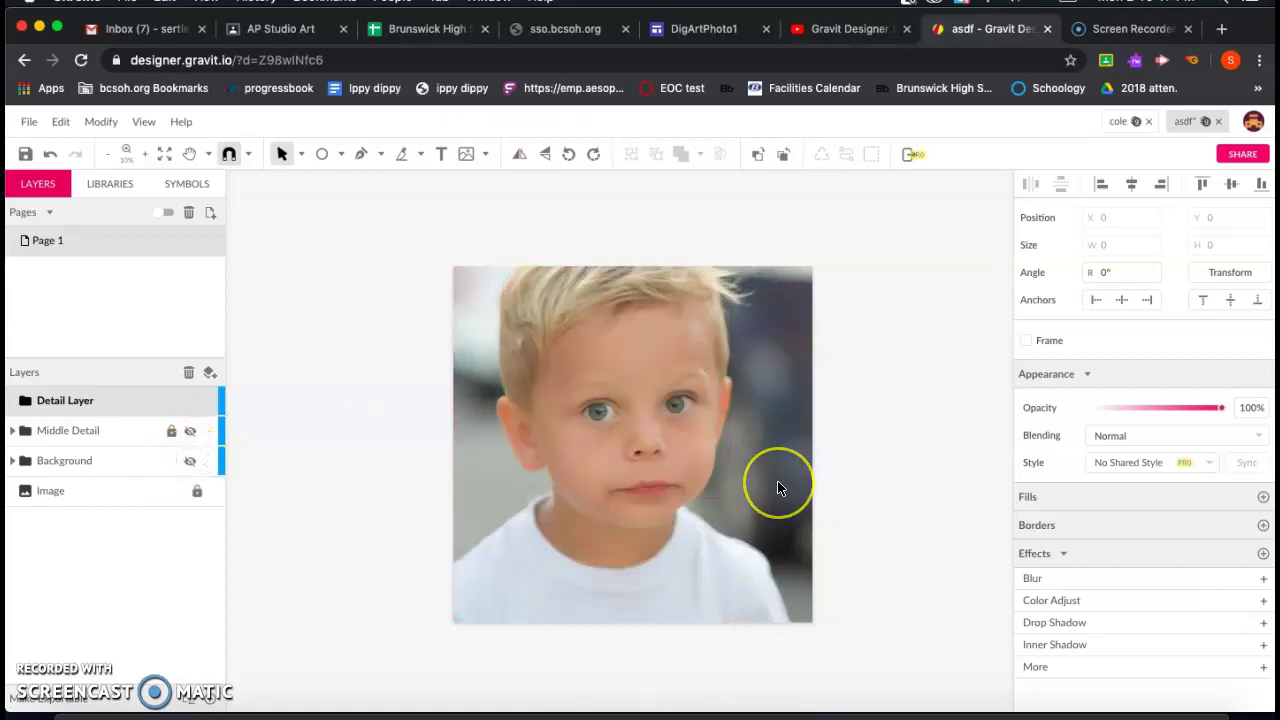
scroll(777, 486, up, 3)
scroll(777, 488, up, 5)
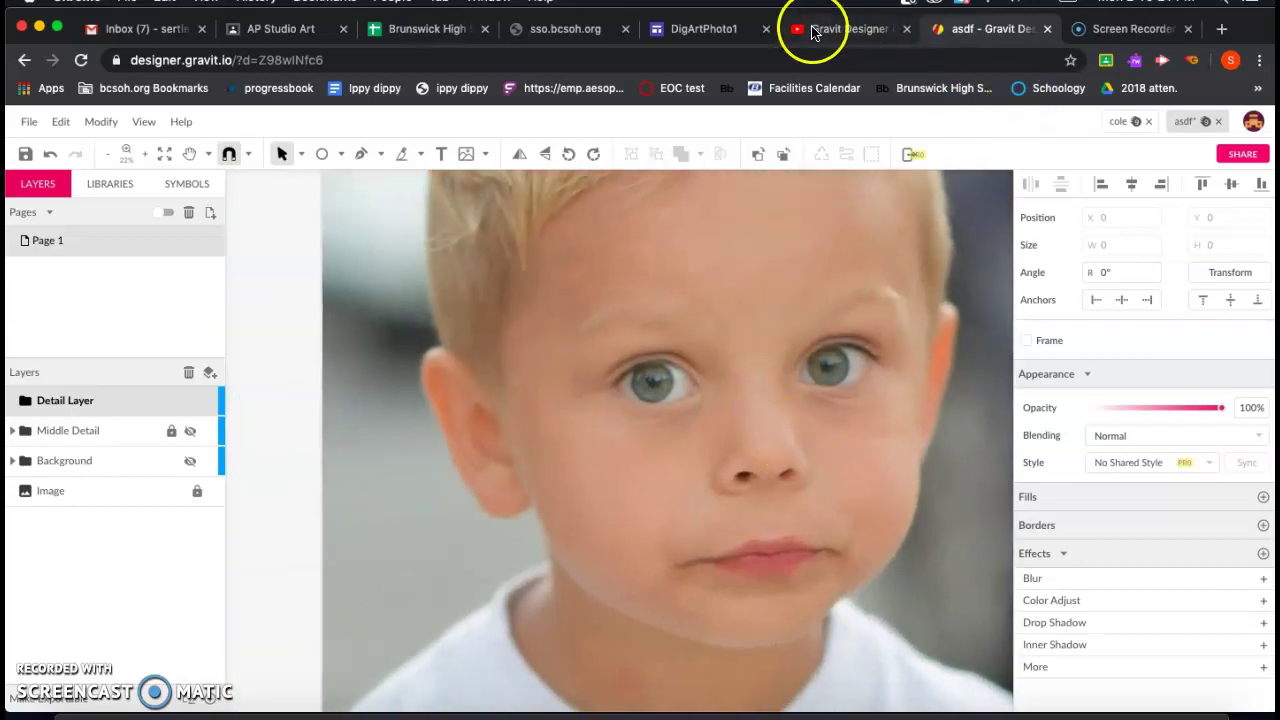
click(1116, 121)
click(678, 383)
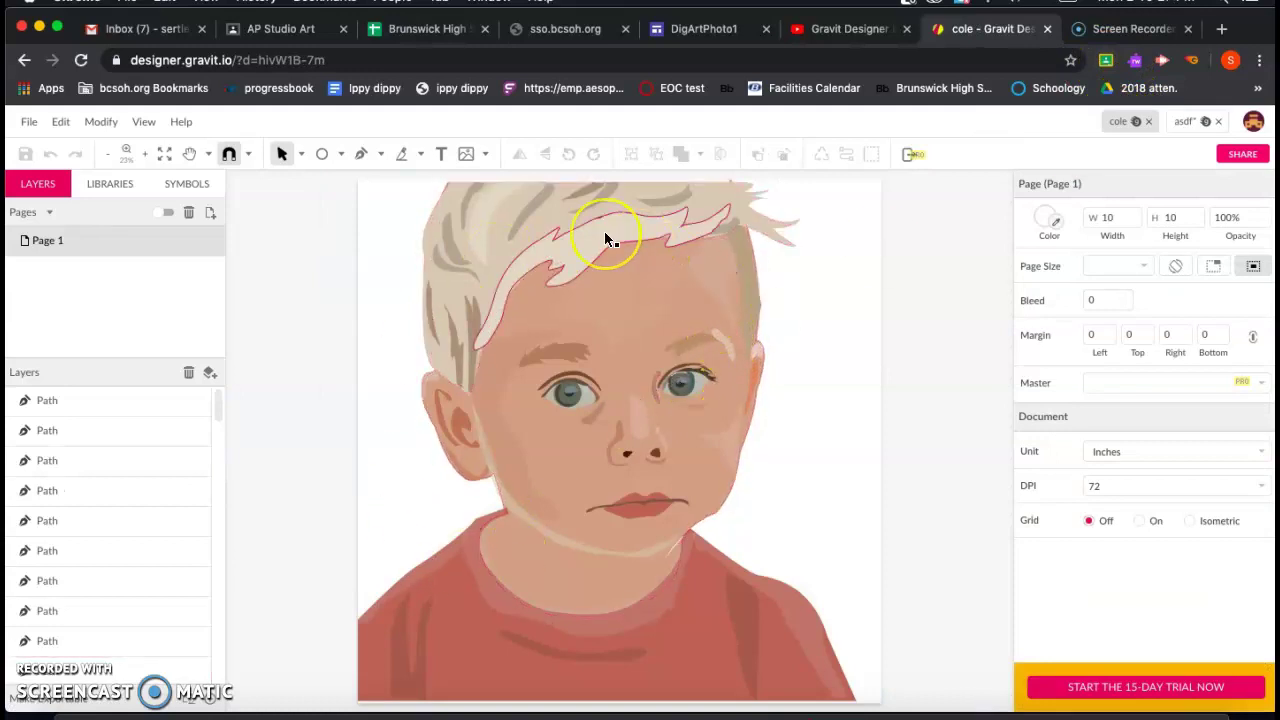
mouse_move(604, 238)
mouse_down()
mouse_move(576, 198)
mouse_move(534, 204)
mouse_move(456, 262)
mouse_up()
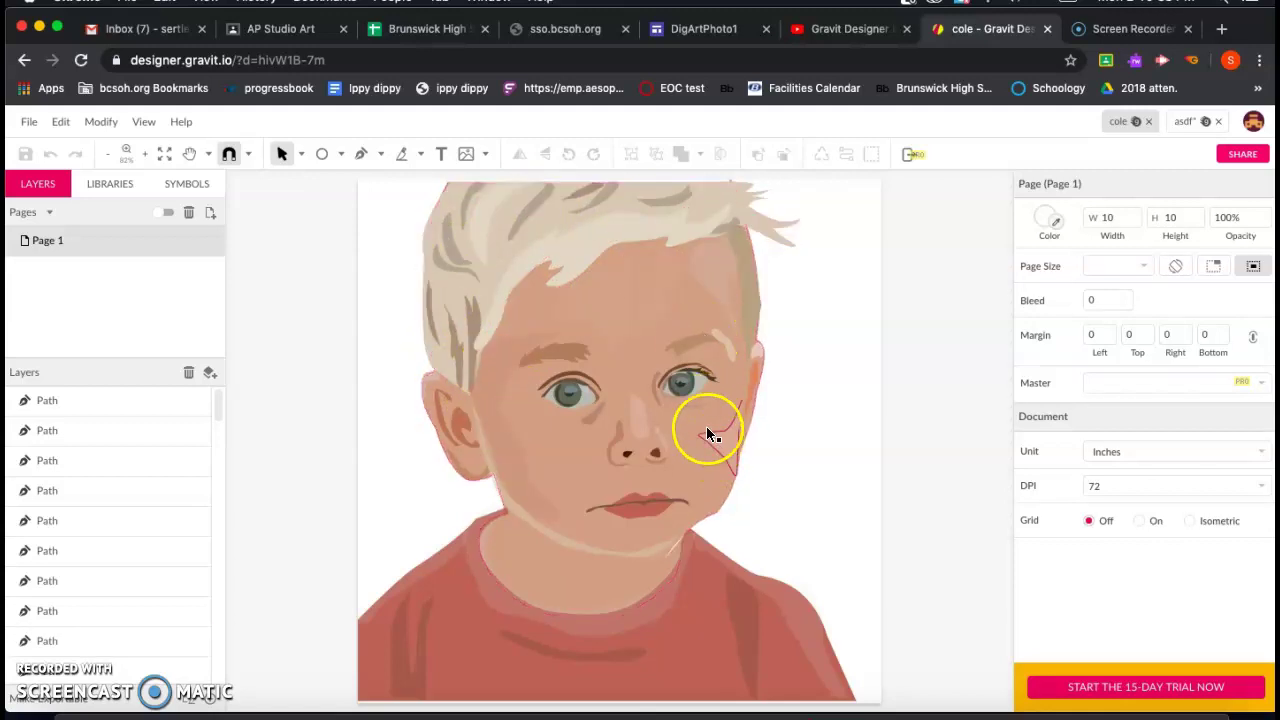
scroll(696, 400, up, 4)
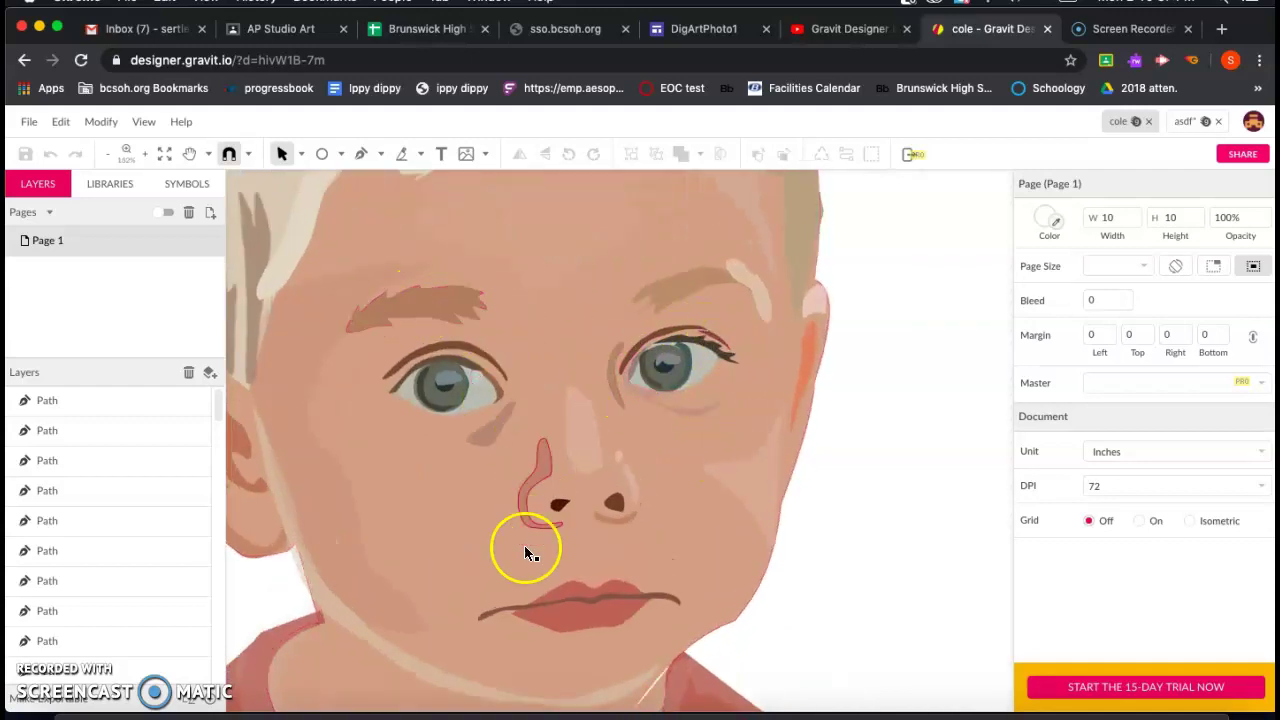
scroll(464, 614, down, 5)
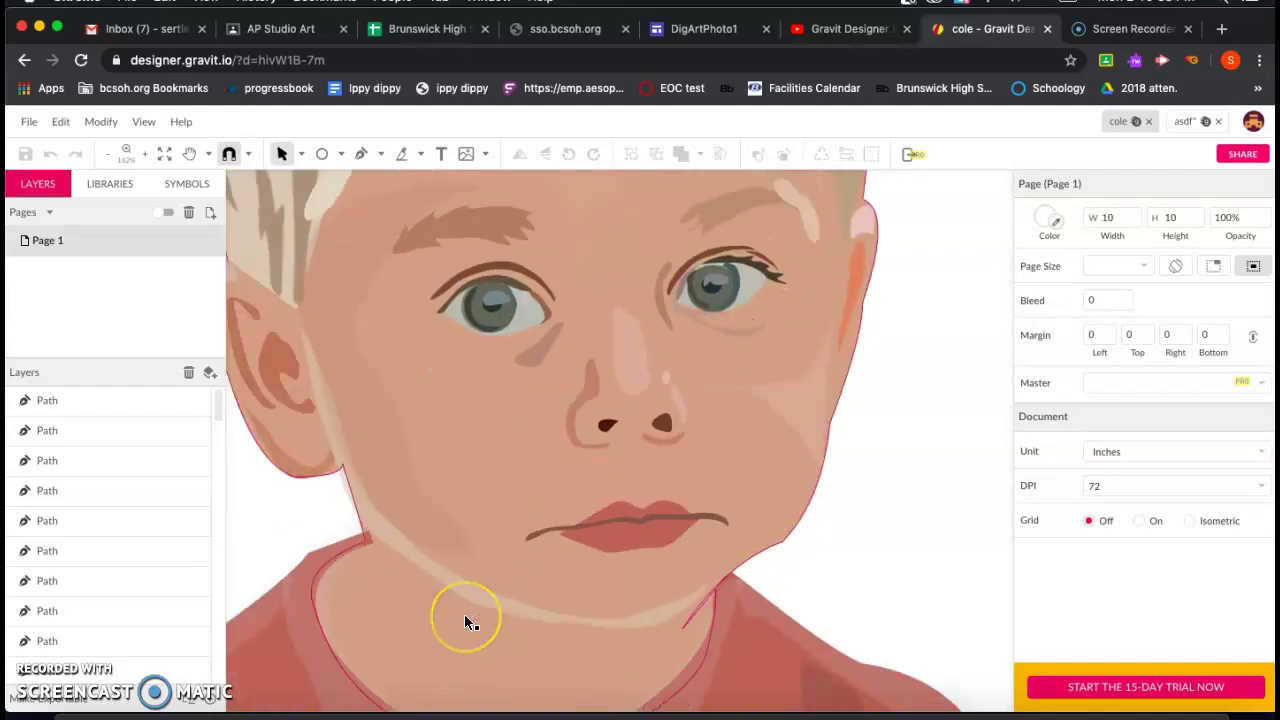
scroll(464, 620, down, 5)
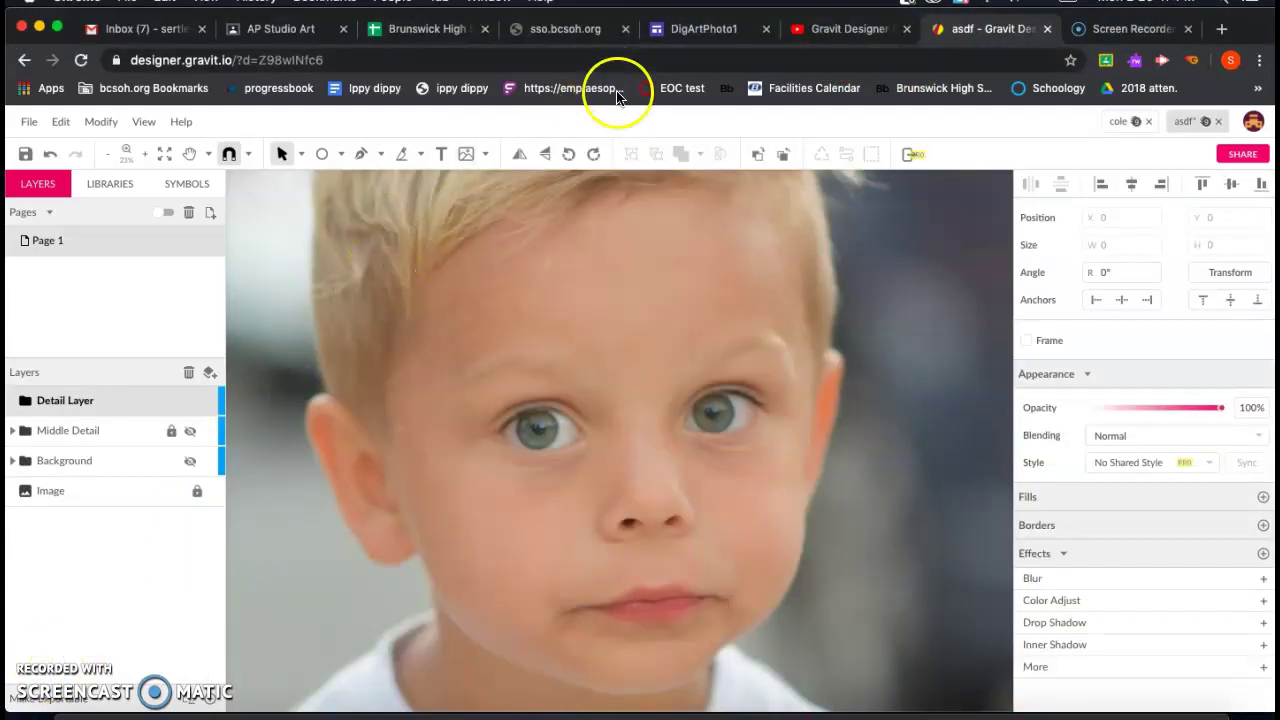
Open the Pen tool dropdown listing Pen, Bezigon and Freehand.
click(382, 155)
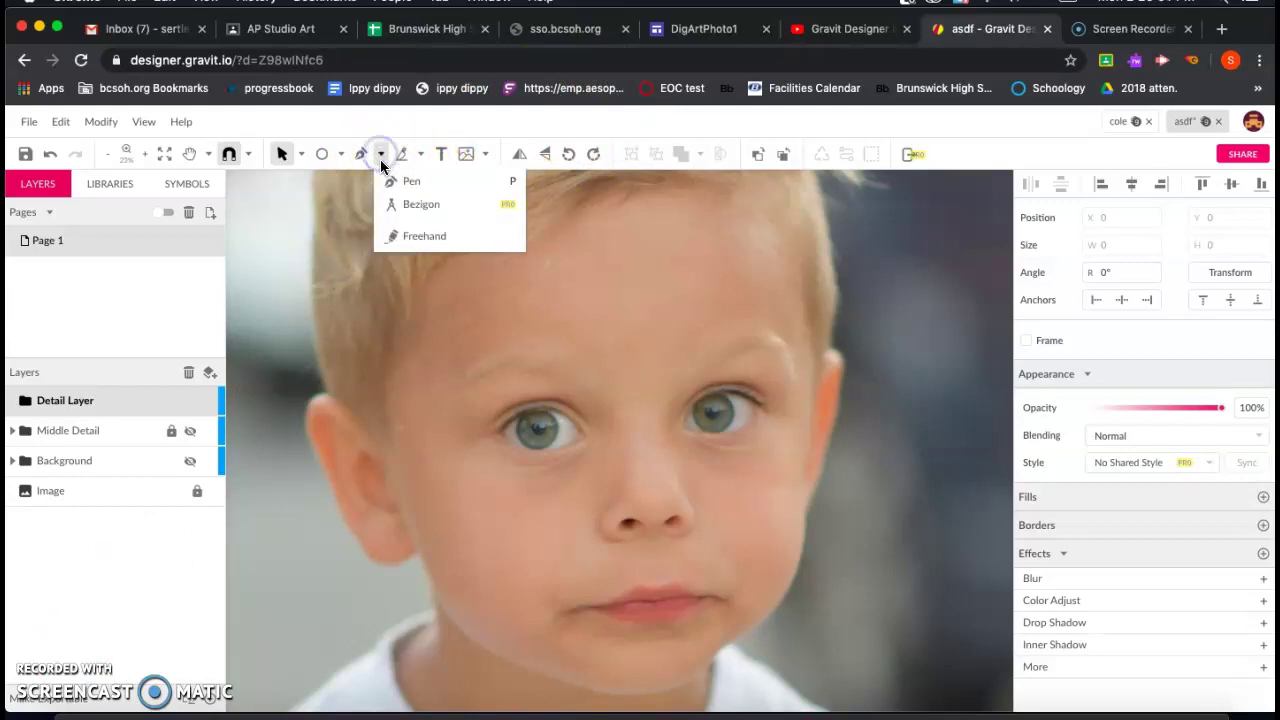
Choose Freehand, test a stroke on the forehead, zoom onto the face, and reopen the Pen flyout.
click(445, 242)
drag(478, 290, 514, 393)
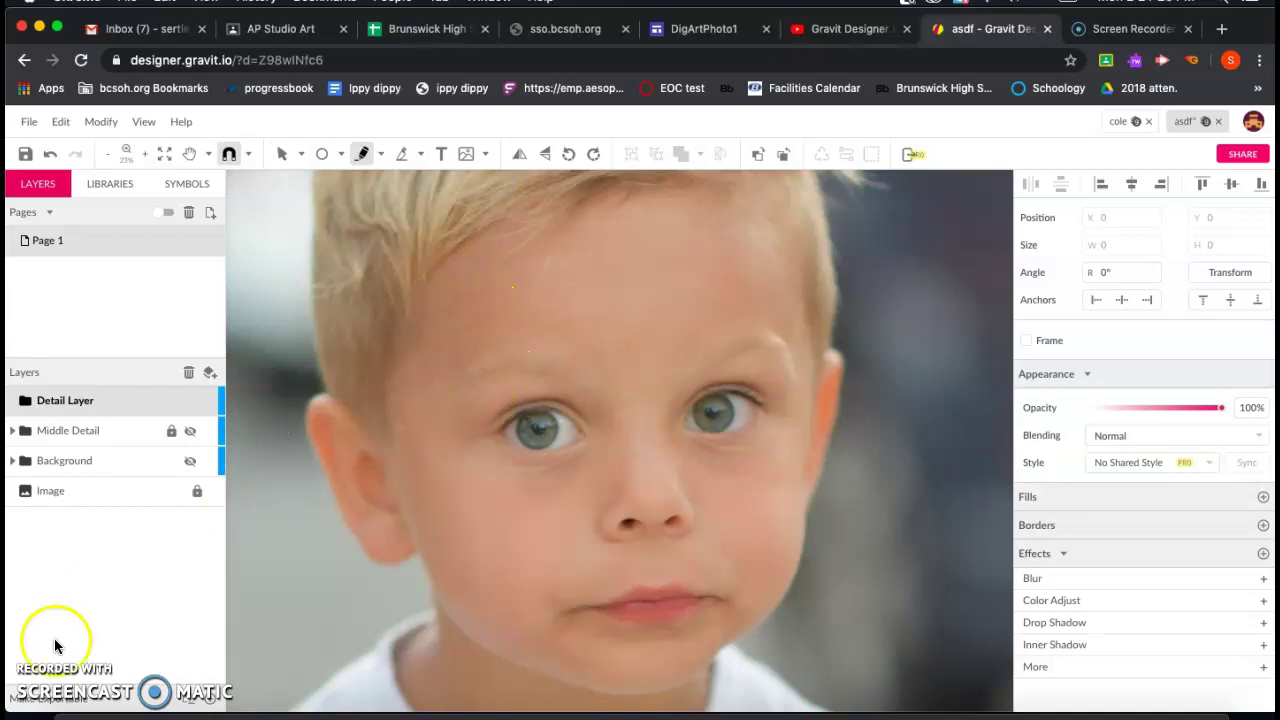
key(super+0)
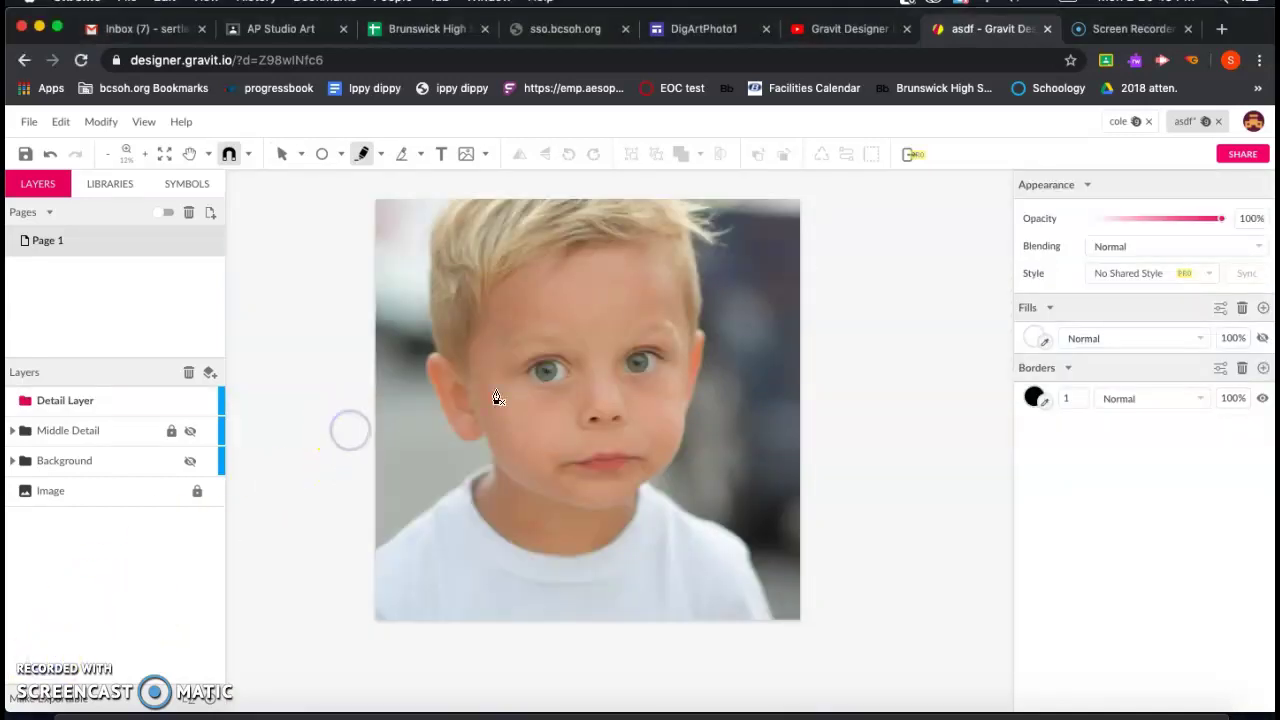
scroll(497, 398, up, 5)
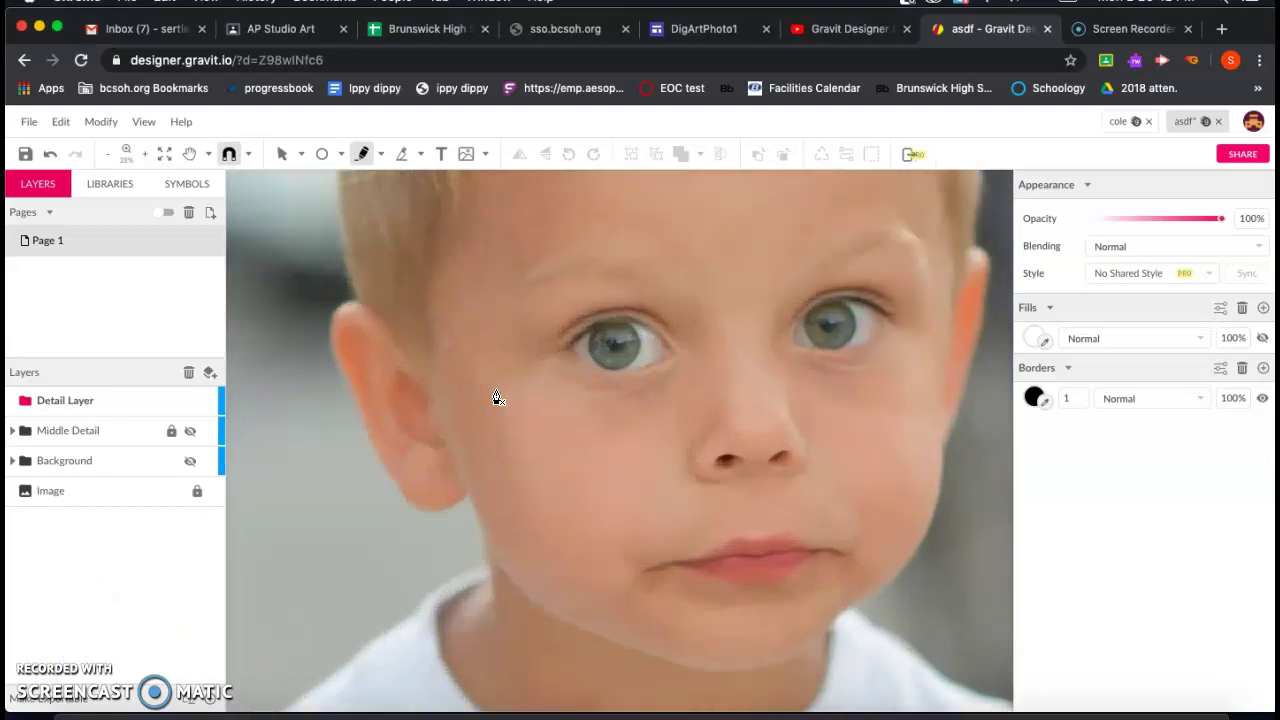
scroll(497, 398, up, 2)
scroll(497, 398, right, 2)
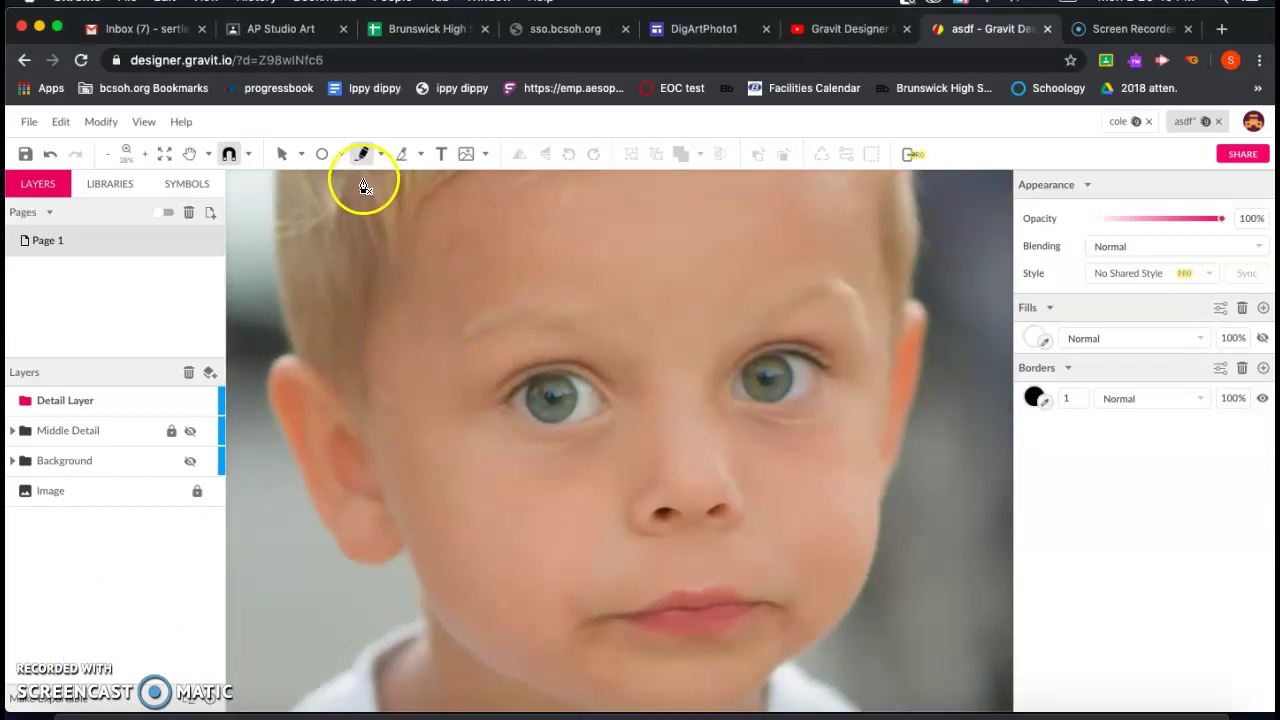
drag(374, 154, 443, 241)
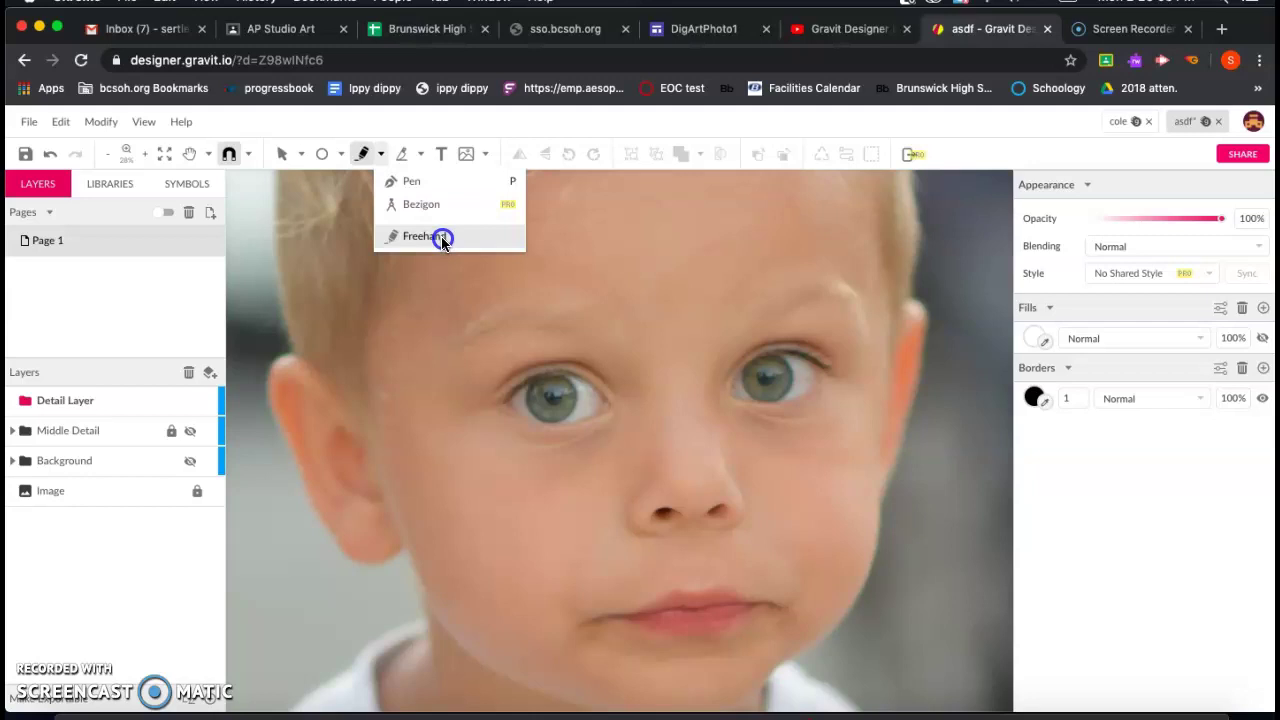
mouse_move(443, 241)
mouse_down()
mouse_move(383, 177)
mouse_move(398, 242)
mouse_move(380, 180)
mouse_move(414, 206)
mouse_move(418, 246)
mouse_up()
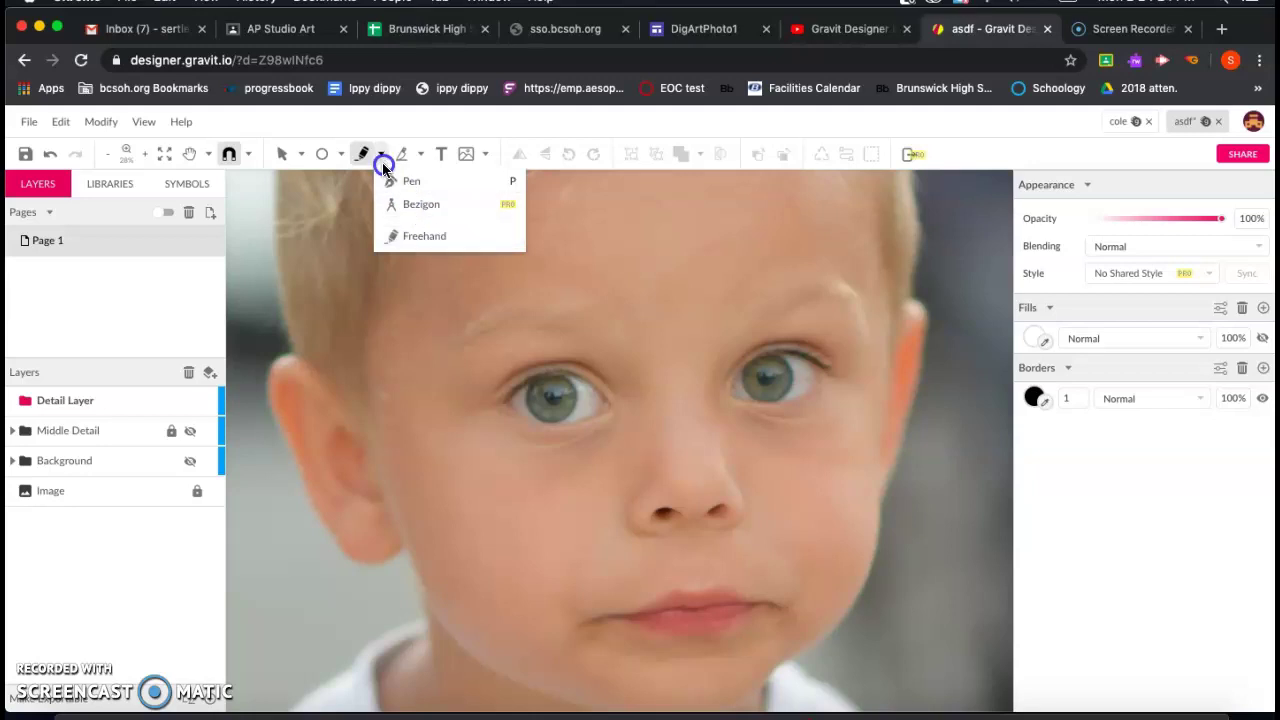
Draw a closed Freehand stroke along the left eye's upper lash line in Detail Layer.
click(405, 235)
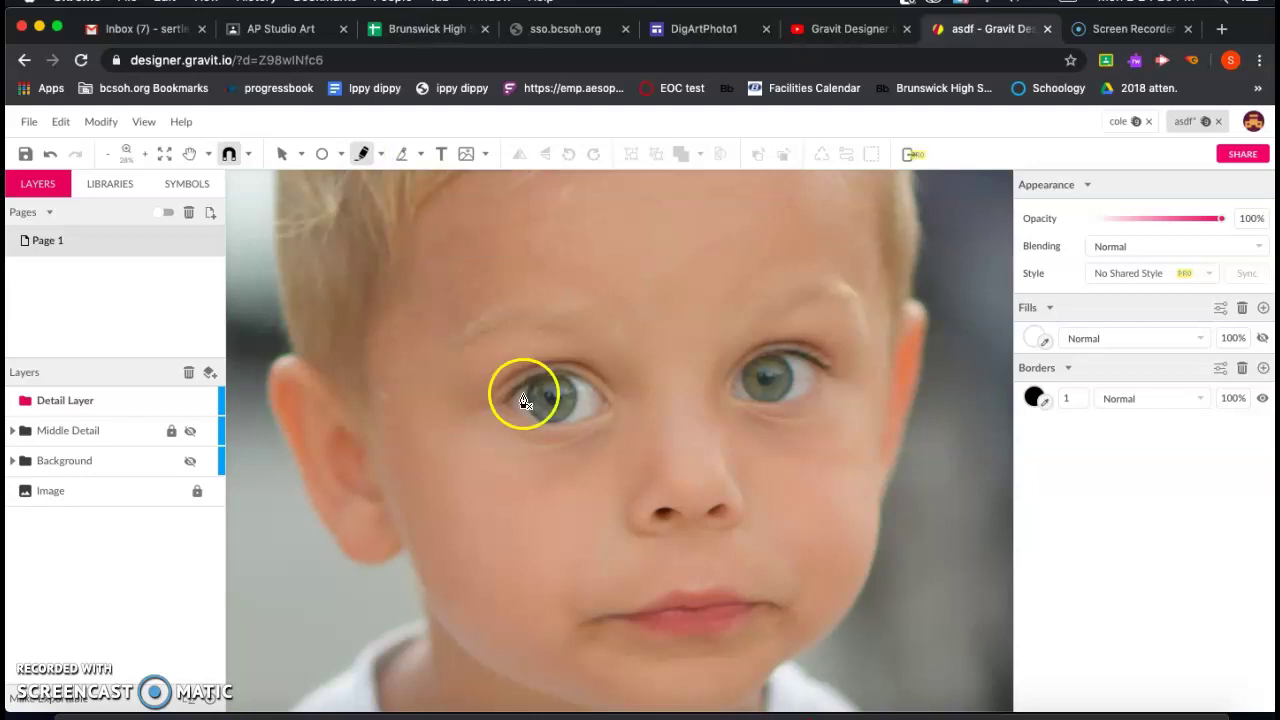
scroll(525, 402, up, 5)
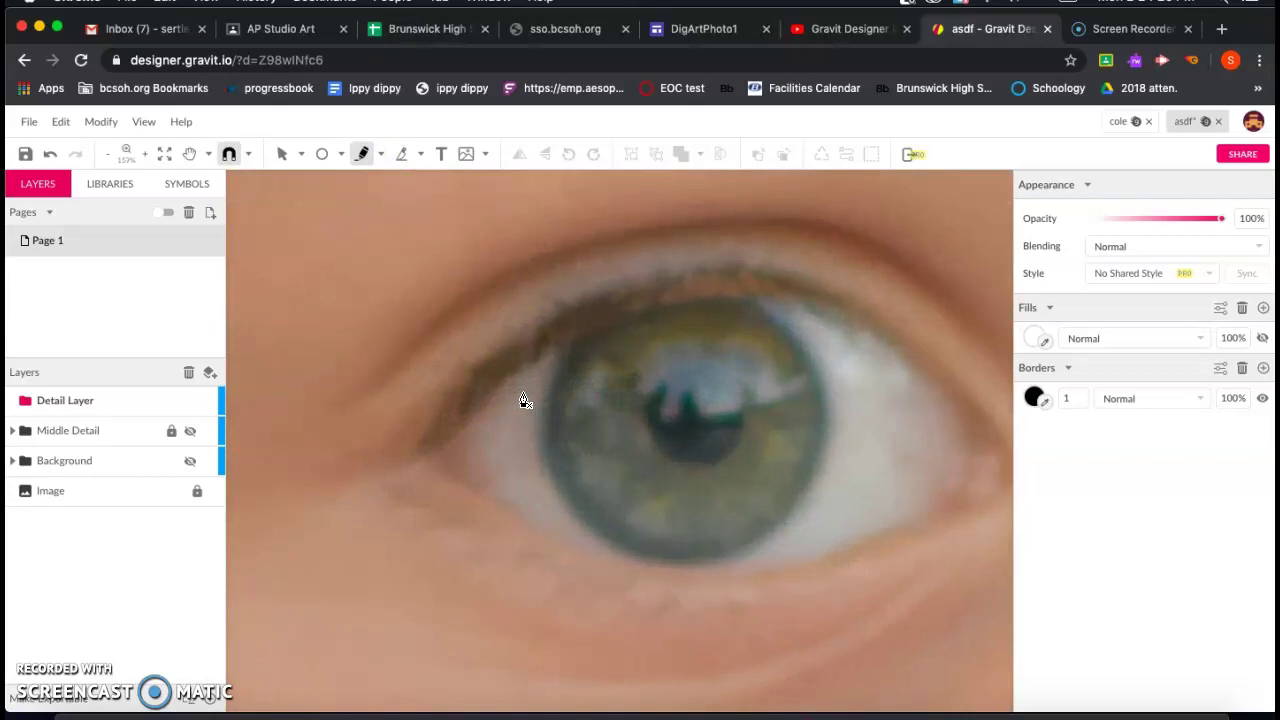
click(690, 405)
click(426, 297)
click(363, 157)
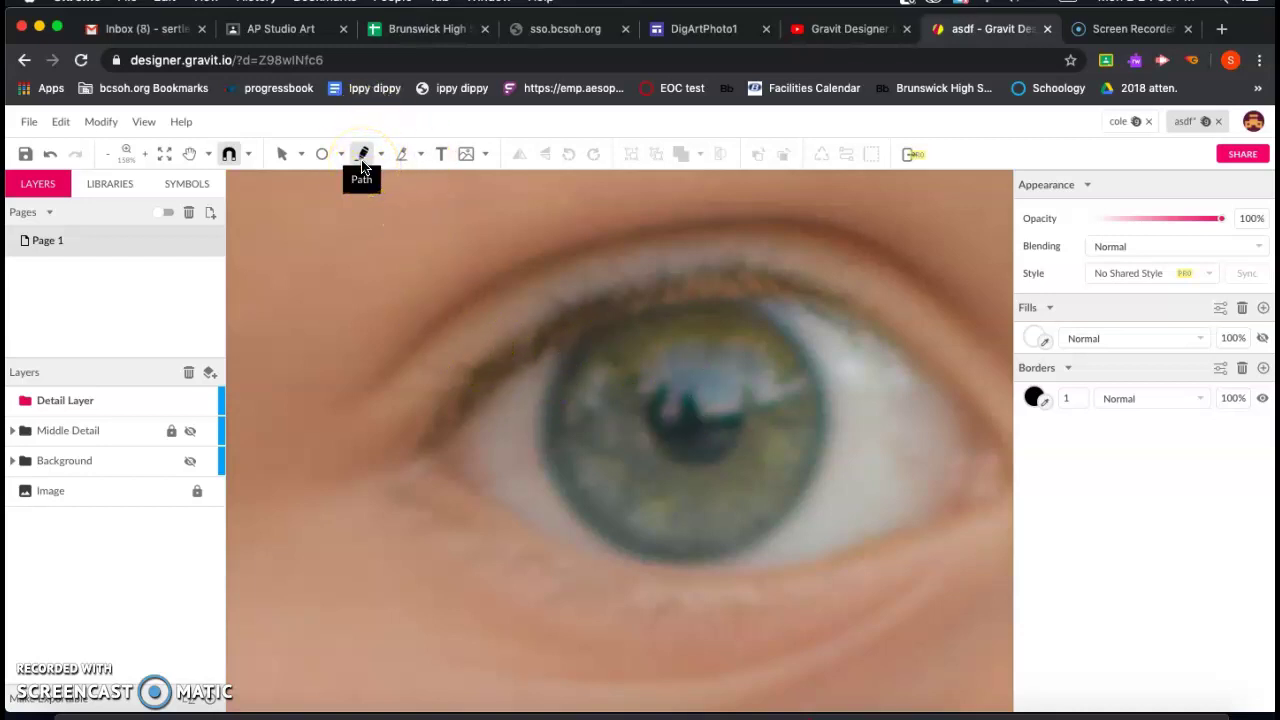
drag(428, 380, 441, 451)
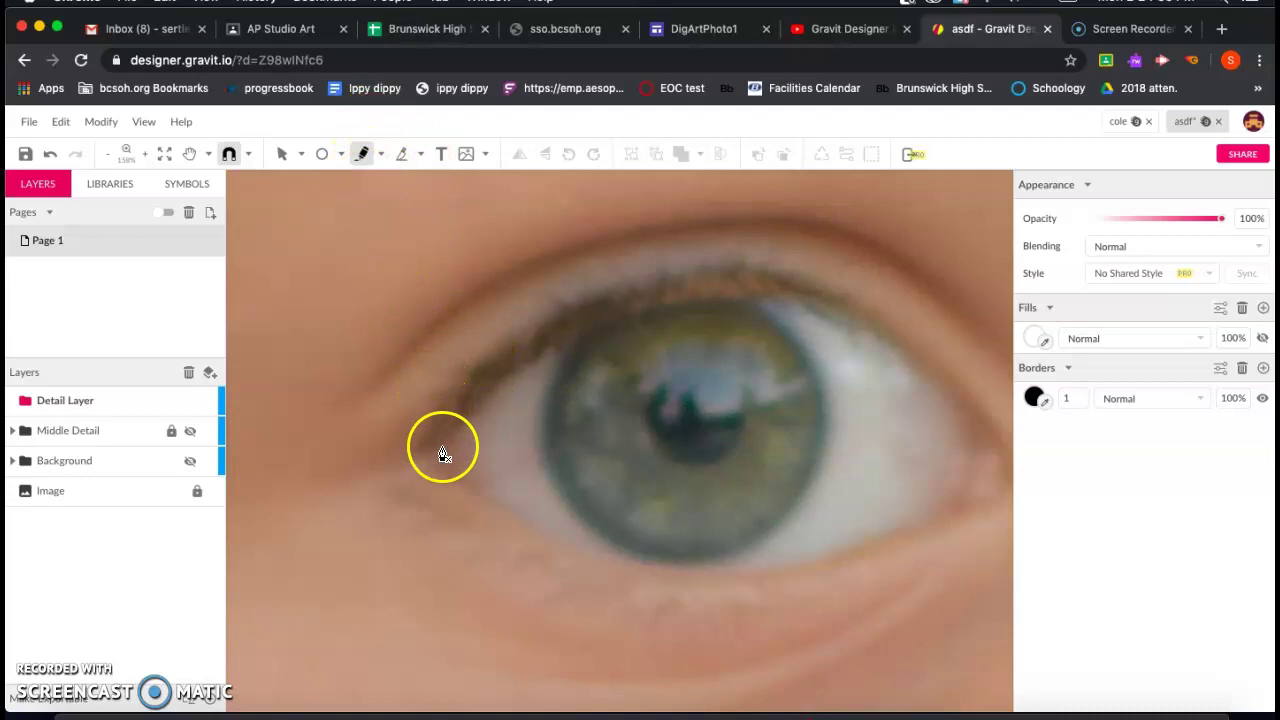
mouse_move(440, 455)
mouse_down()
mouse_move(526, 380)
mouse_move(600, 346)
mouse_move(660, 323)
mouse_move(794, 300)
mouse_move(814, 309)
mouse_move(714, 260)
mouse_move(562, 308)
mouse_move(454, 374)
mouse_move(409, 443)
mouse_move(411, 474)
mouse_move(434, 460)
mouse_up()
click(1241, 355)
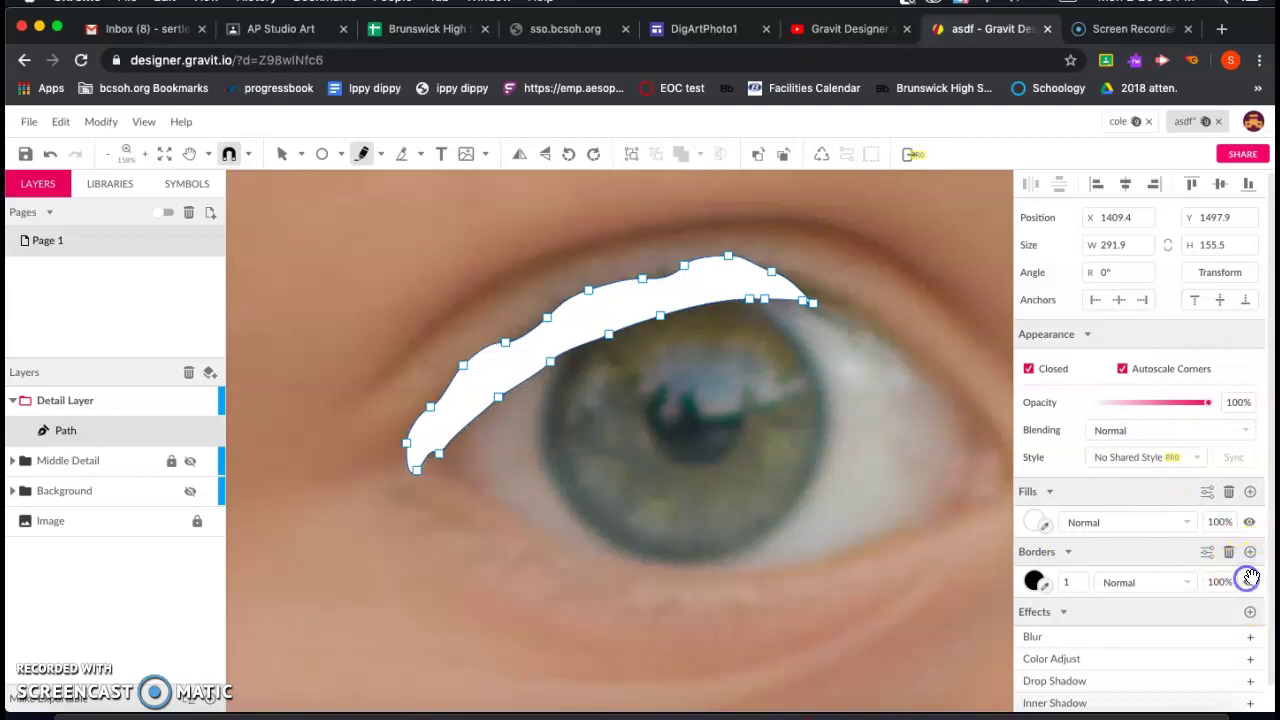
Fill the lash-line shape with the eyelid's dark brown sampled from the photo.
click(1249, 521)
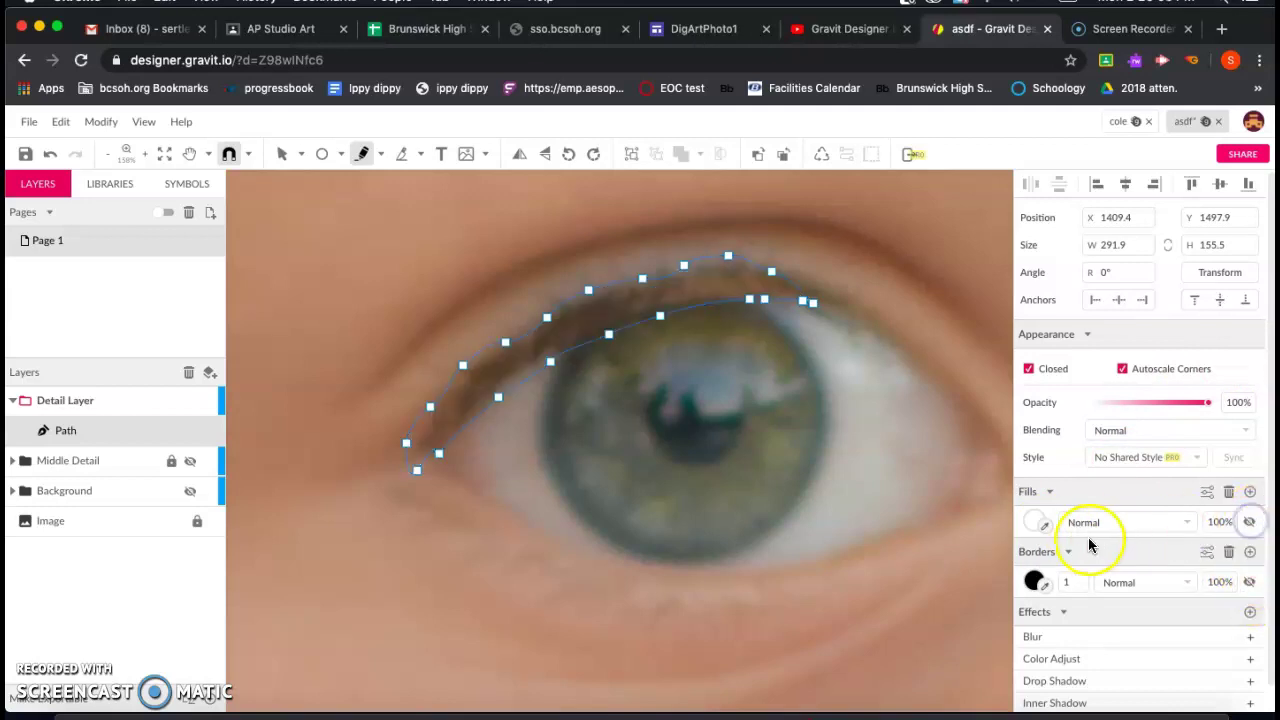
click(1044, 525)
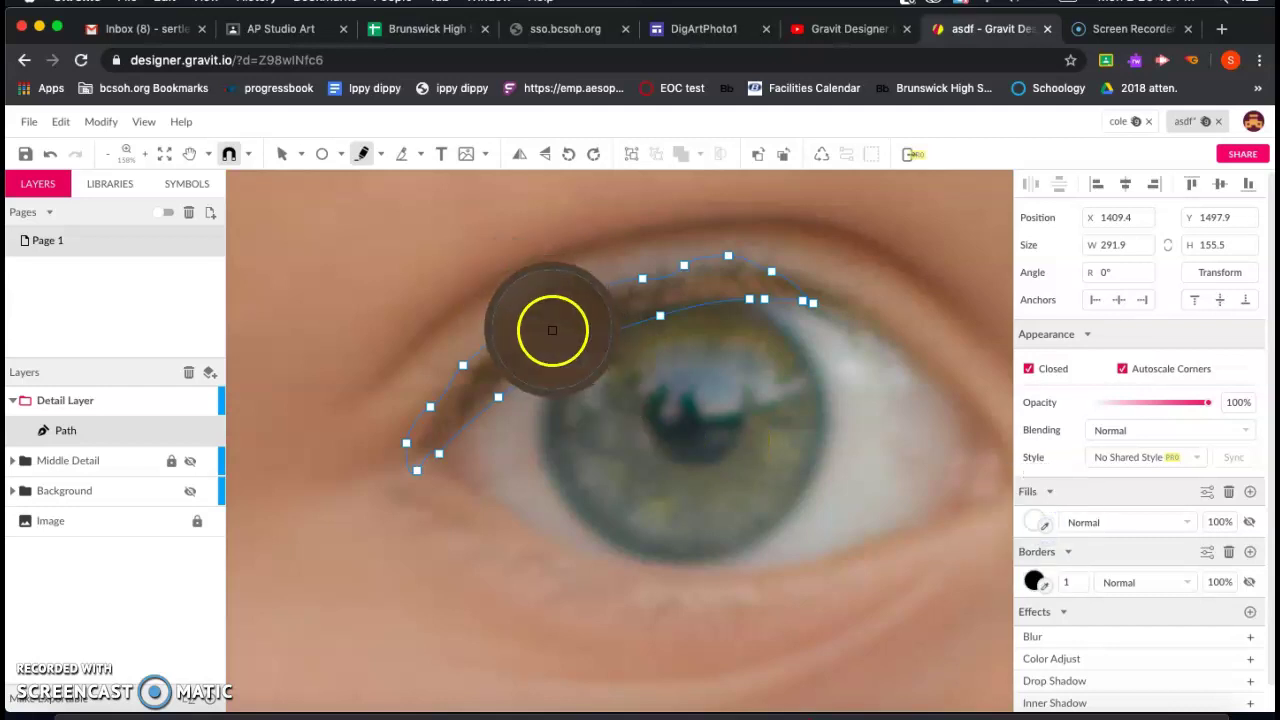
click(552, 330)
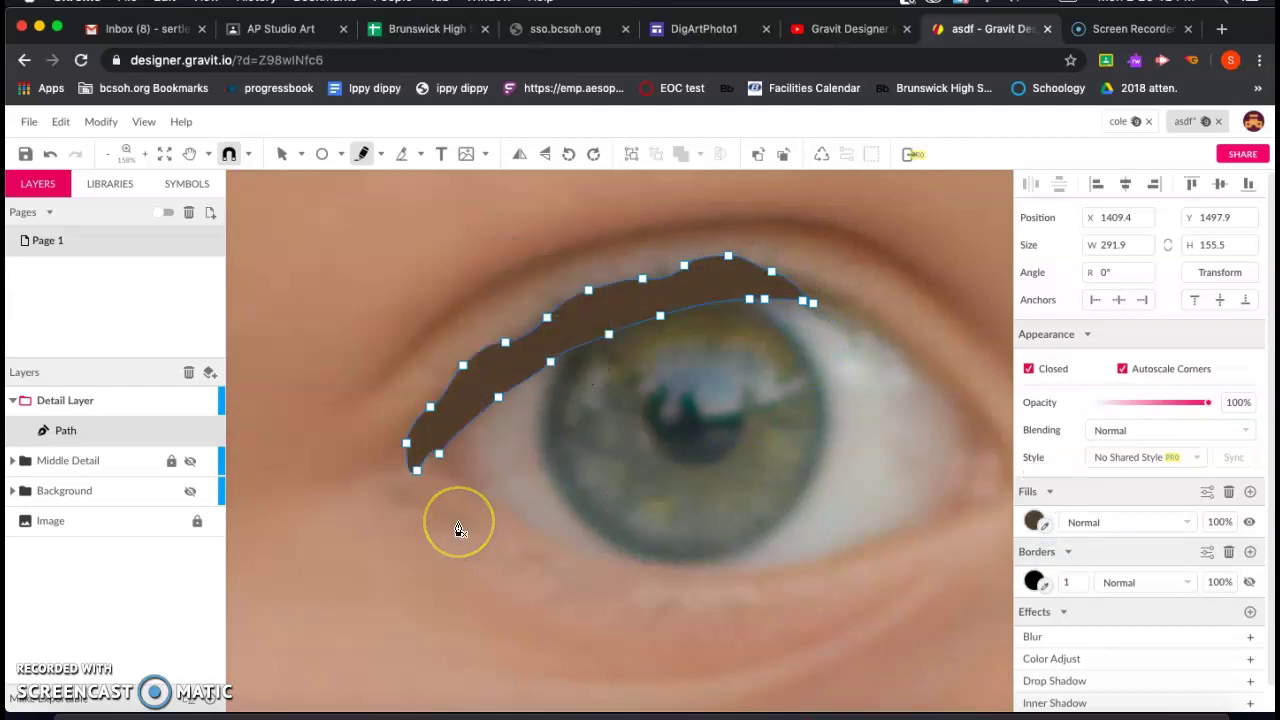
scroll(458, 530, down, 2)
Start a new pen path along the eyelid crease above the lash line.
click(399, 434)
click(422, 413)
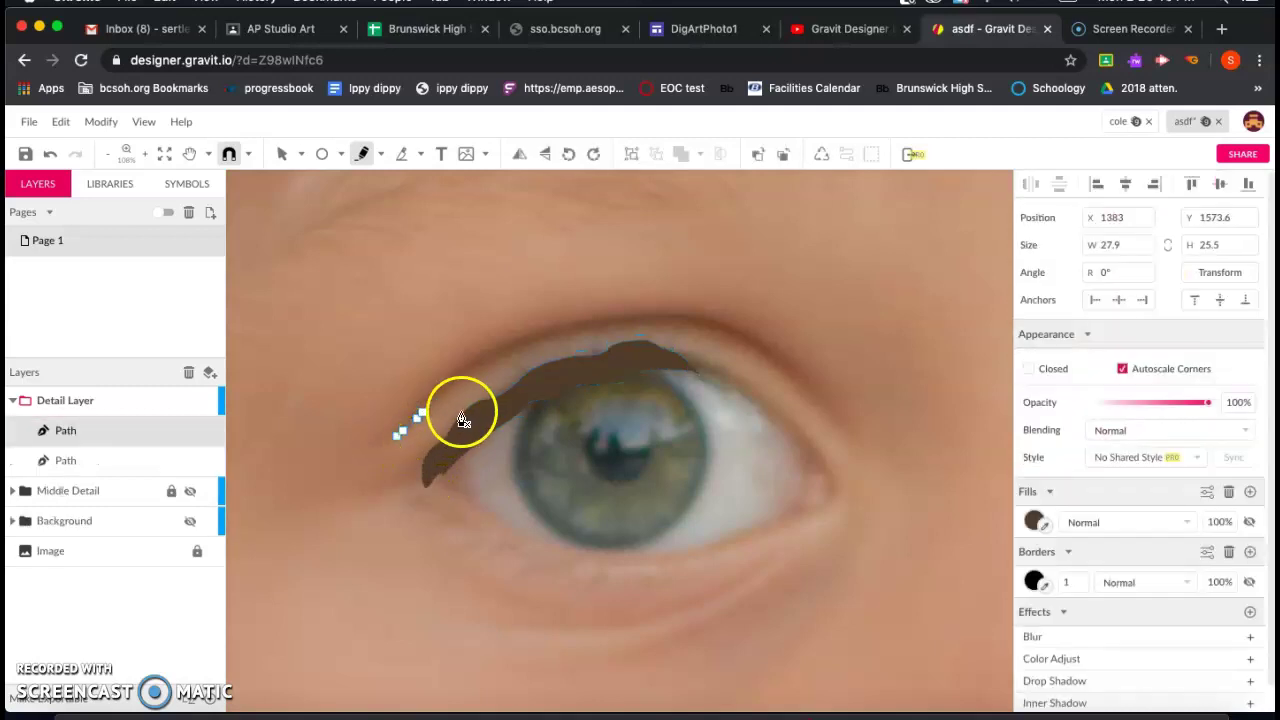
click(460, 410)
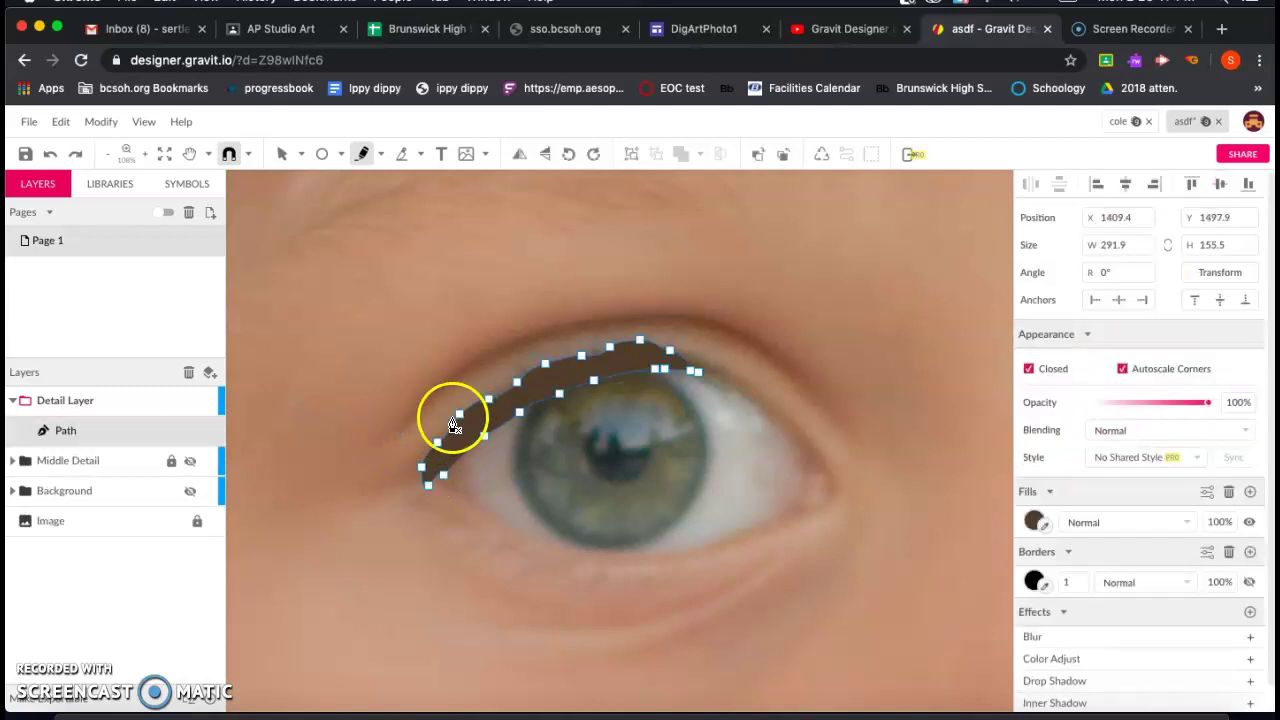
click(398, 440)
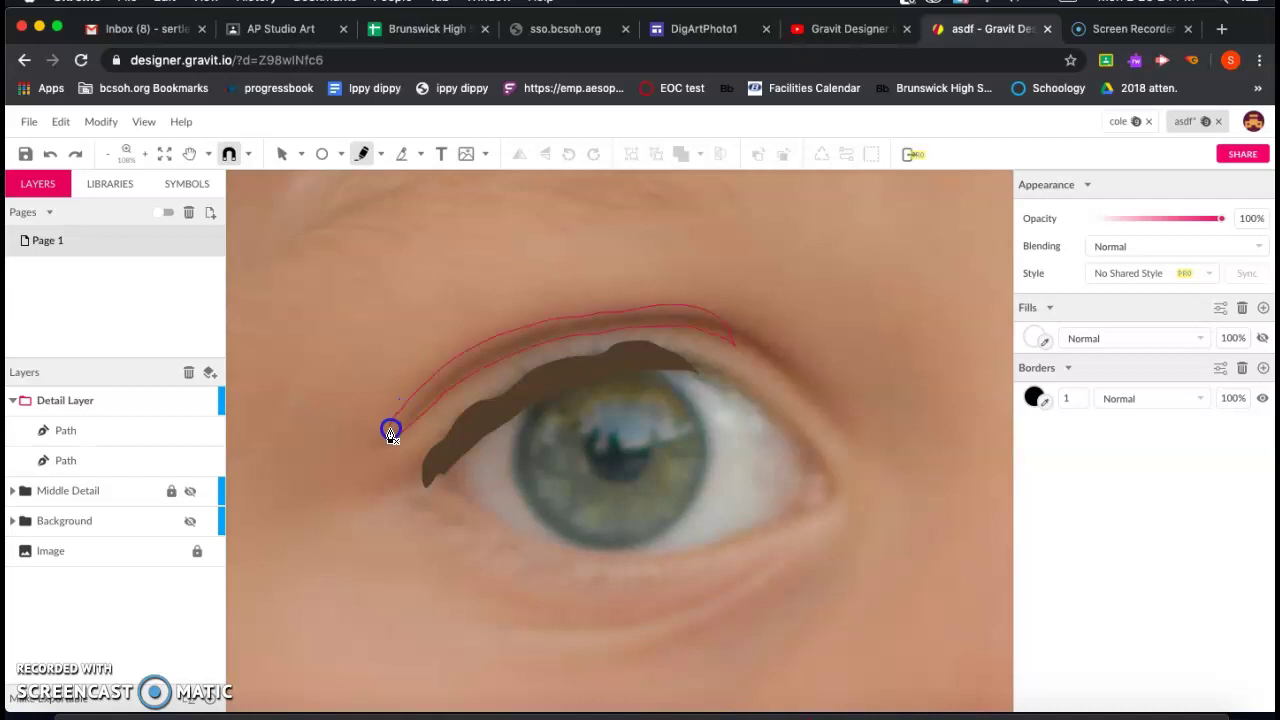
Close the crease path, then trace an upper-lid lash line filled with sampled brown.
click(396, 433)
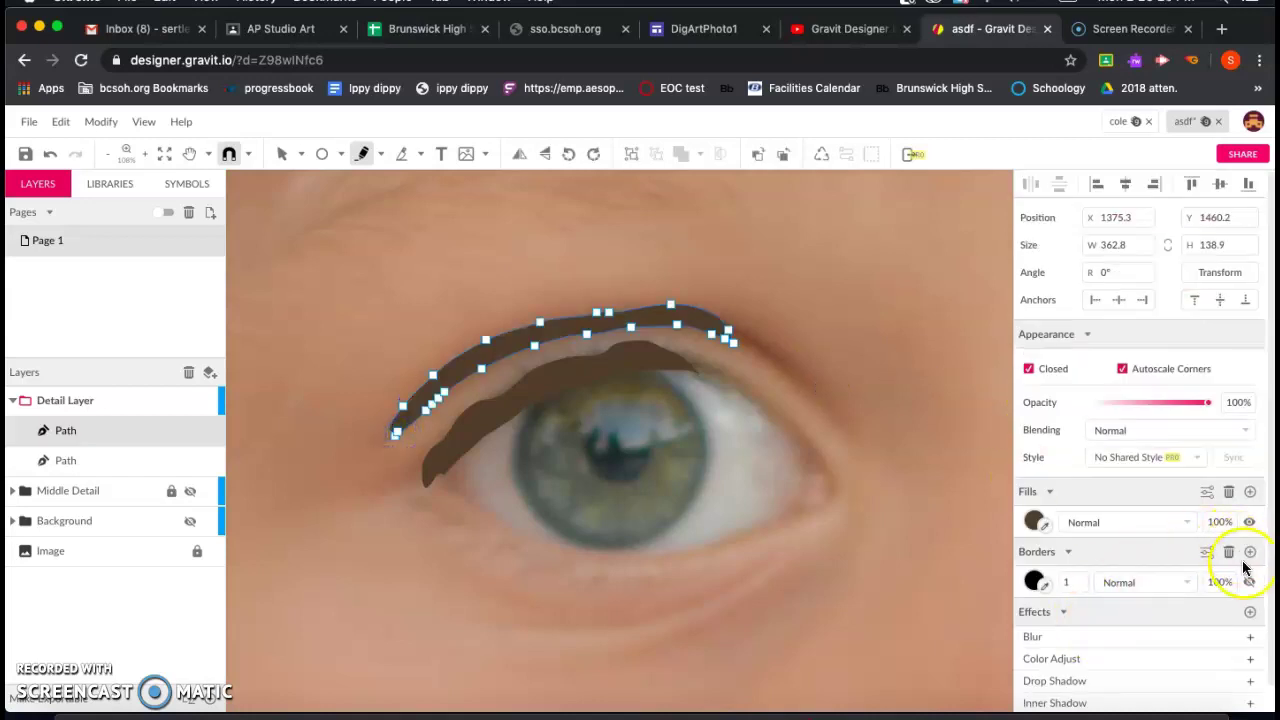
click(1249, 521)
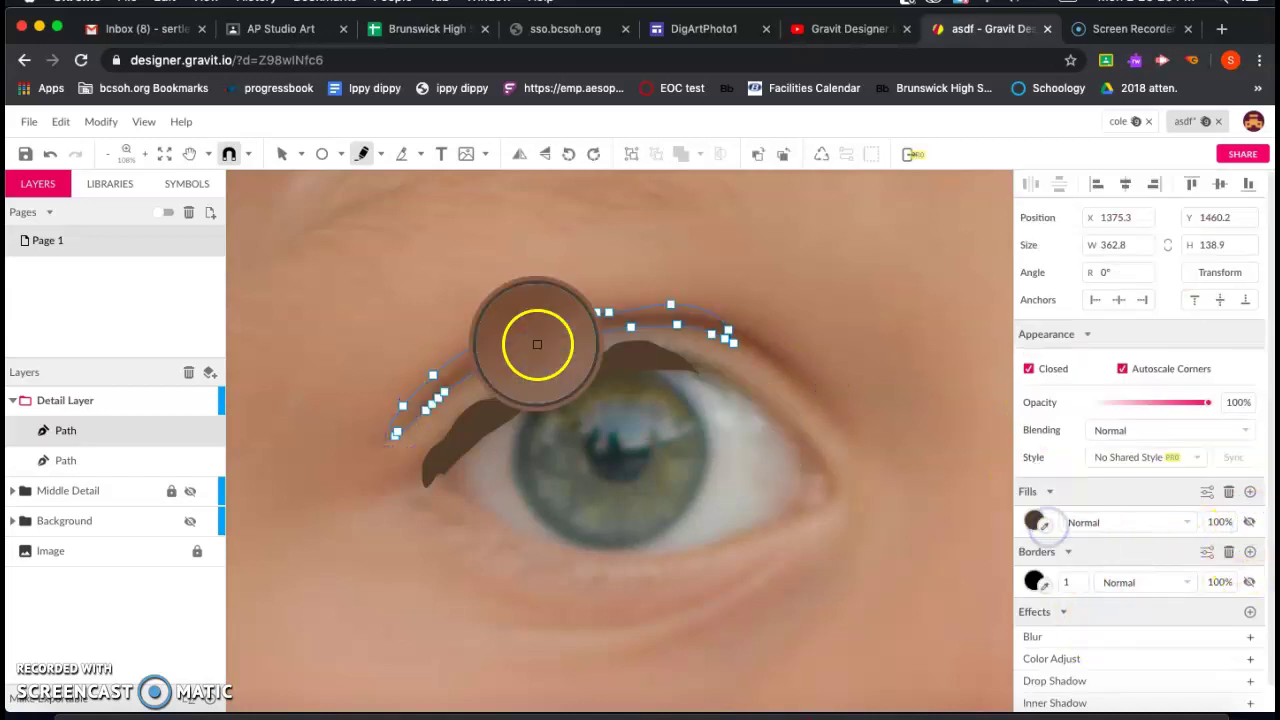
key(super+z)
click(840, 408)
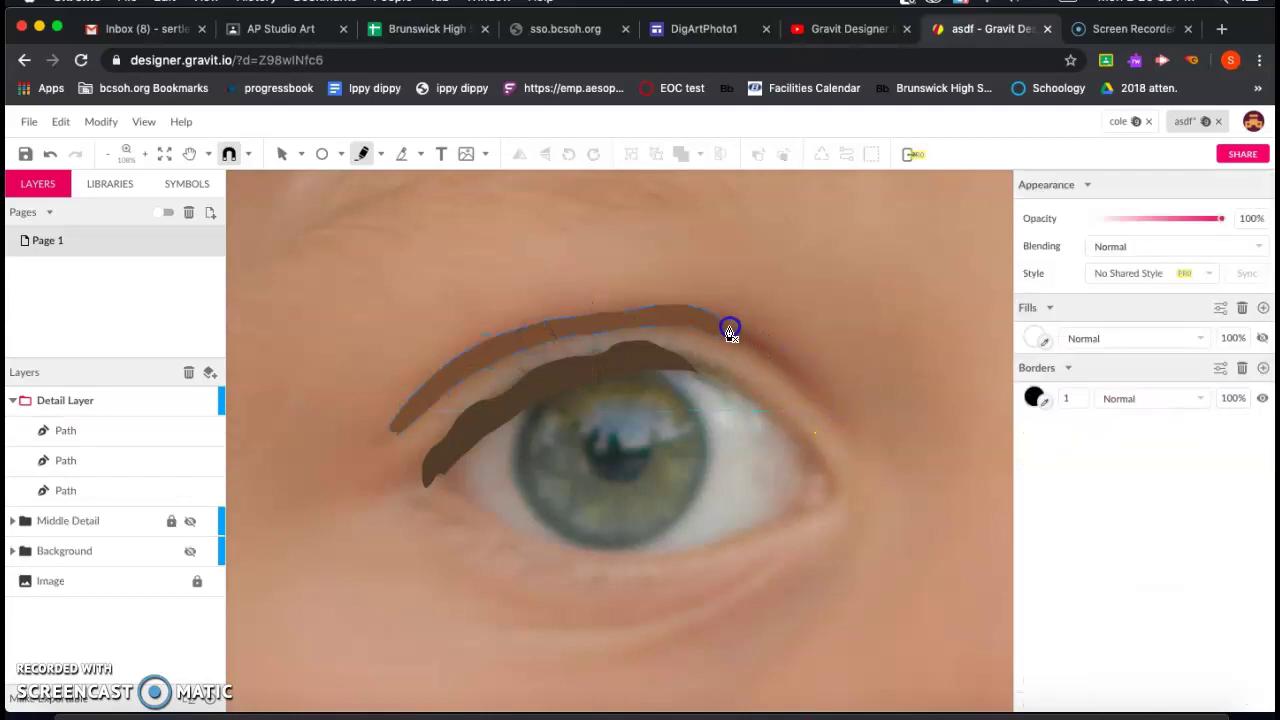
drag(844, 433, 733, 327)
click(1044, 527)
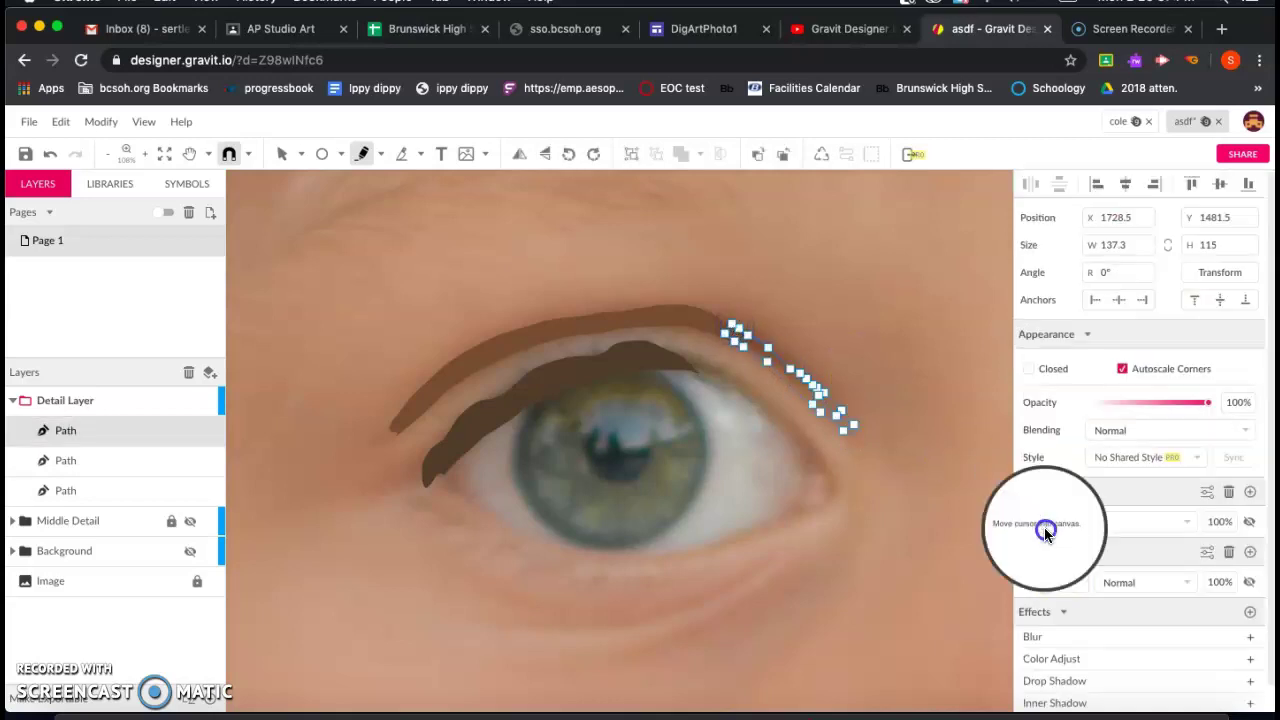
click(777, 360)
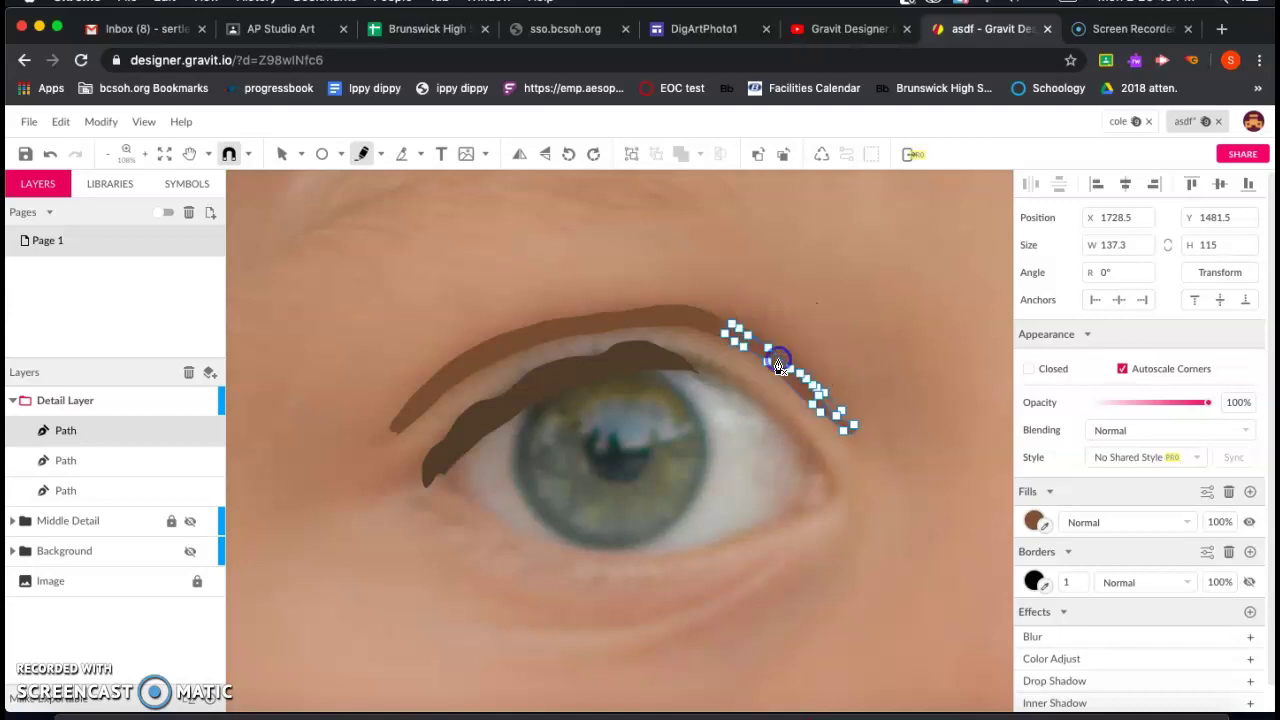
scroll(562, 445, down, 2)
scroll(562, 445, down, 2)
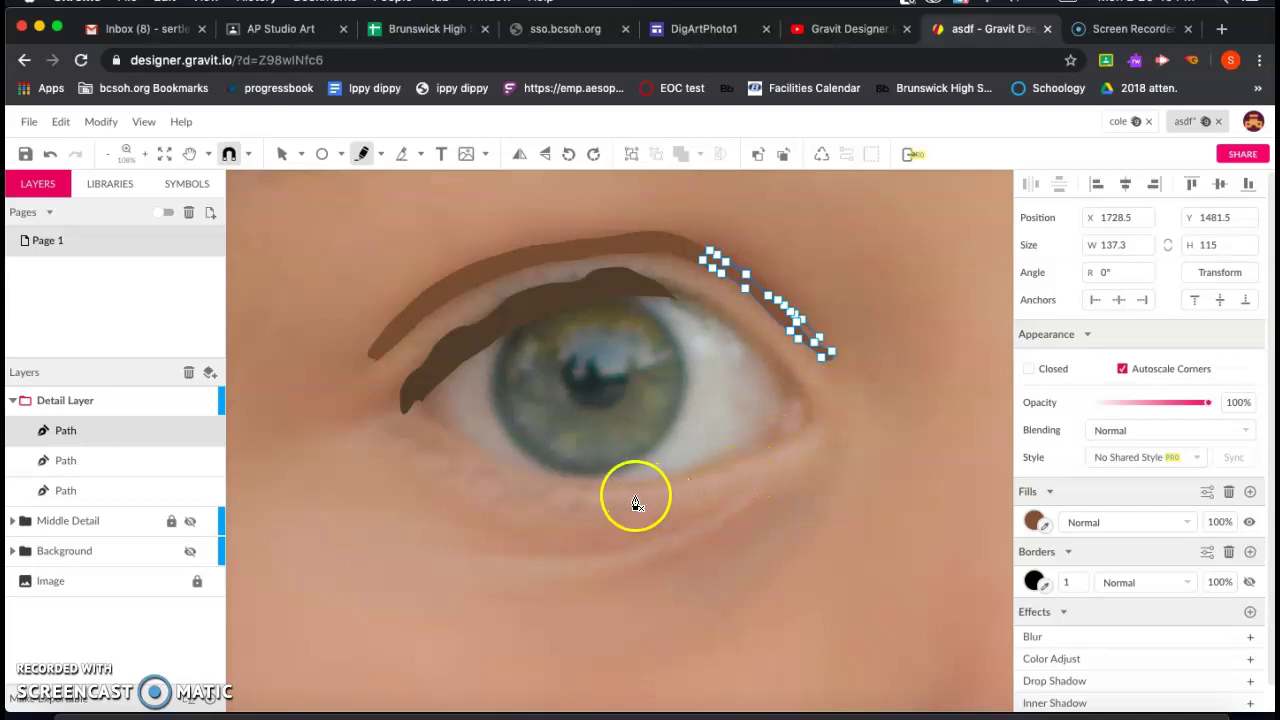
Try a lower-lid path joined to the upper lid, then delete it.
click(588, 498)
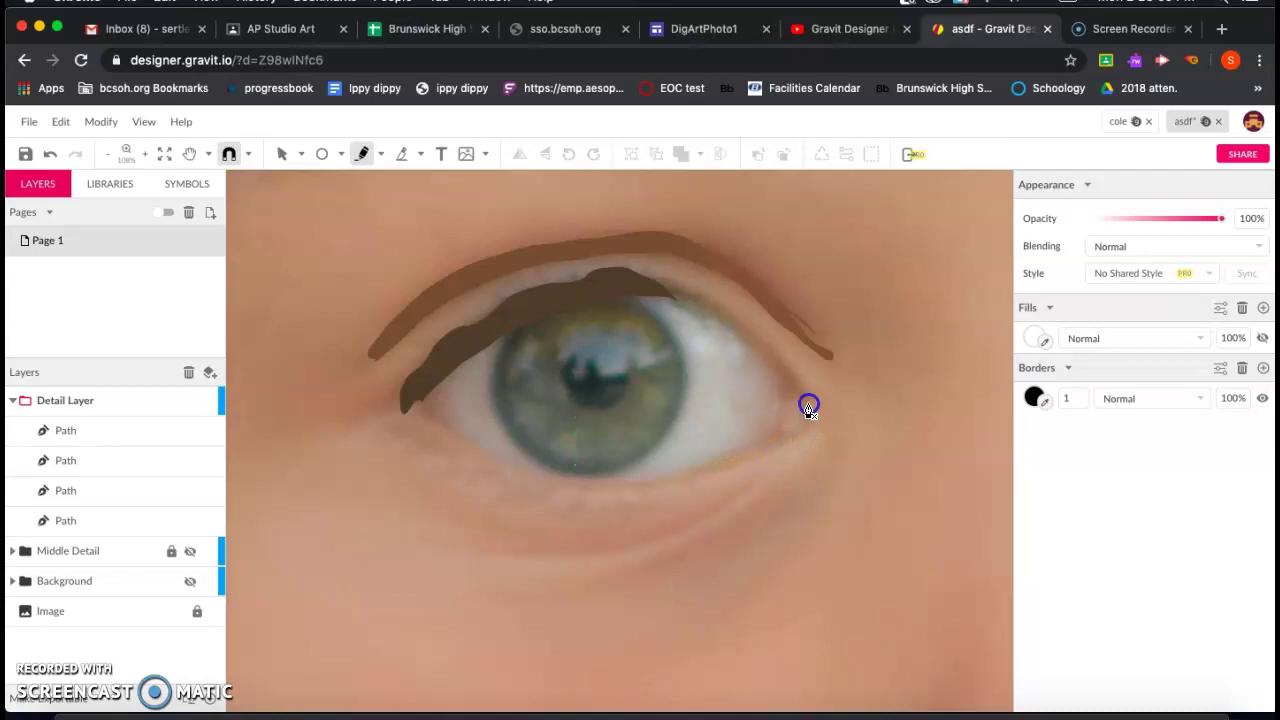
click(714, 319)
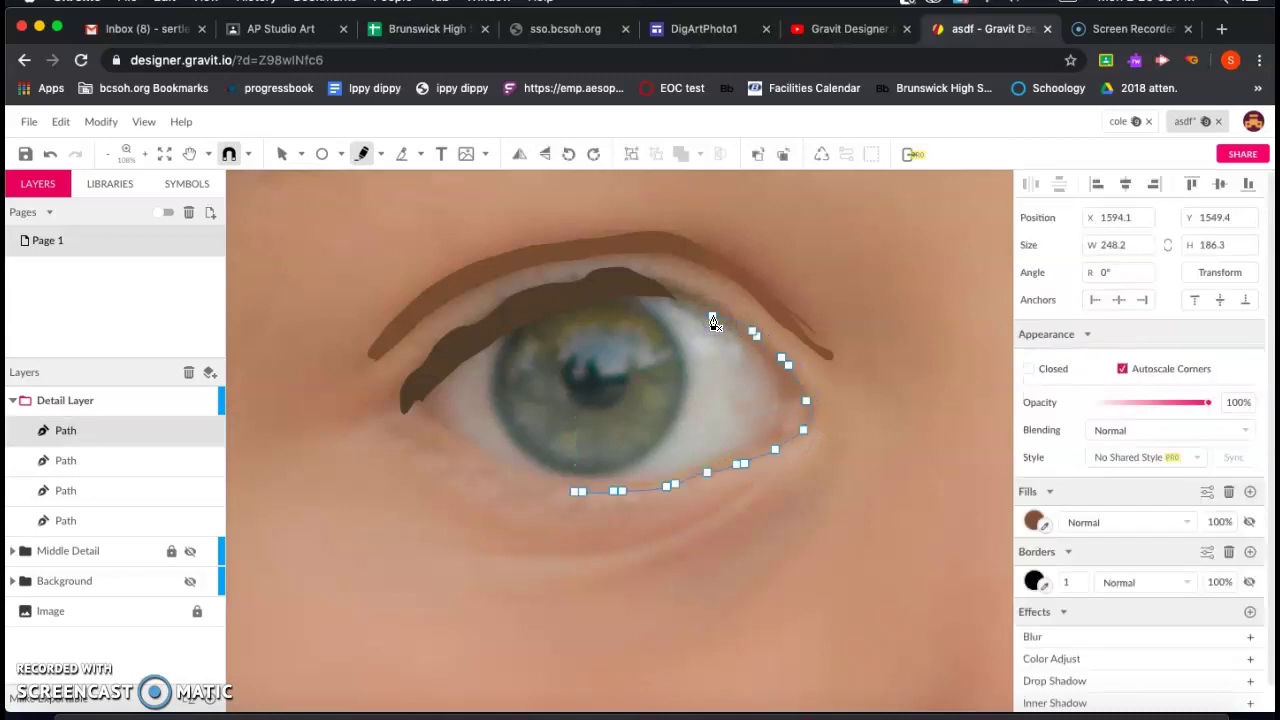
click(713, 319)
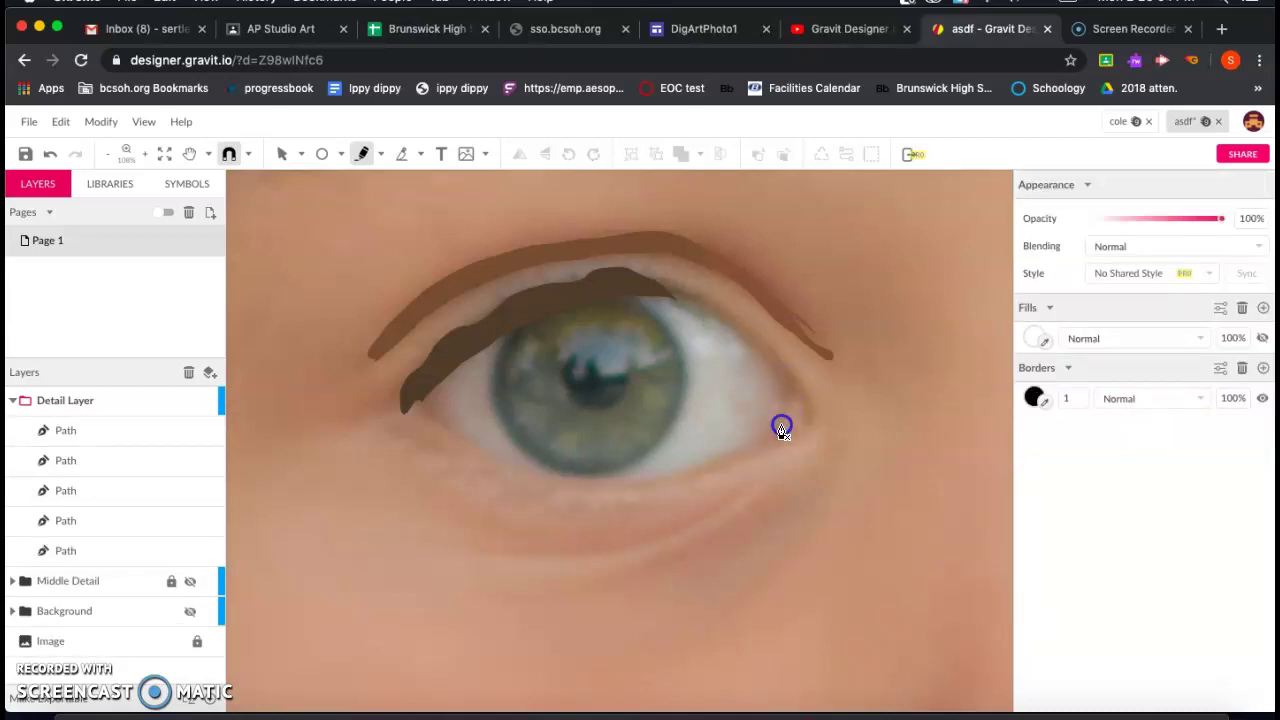
click(598, 494)
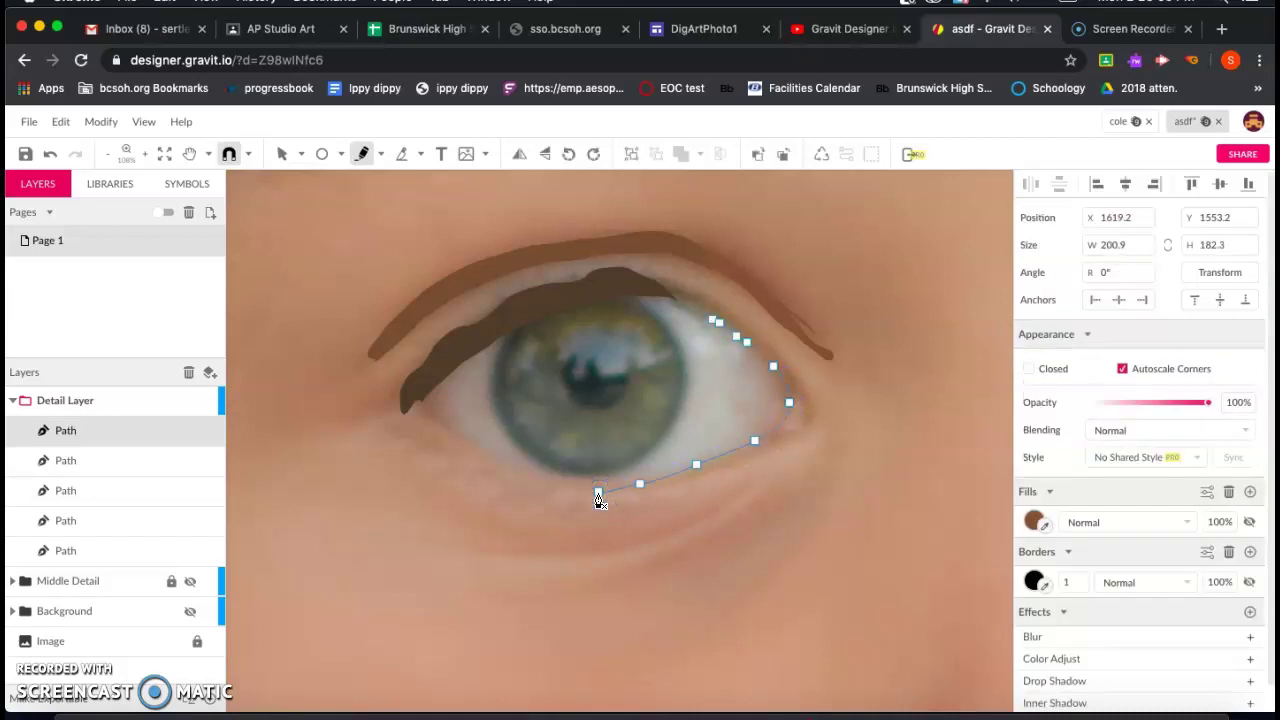
click(730, 335)
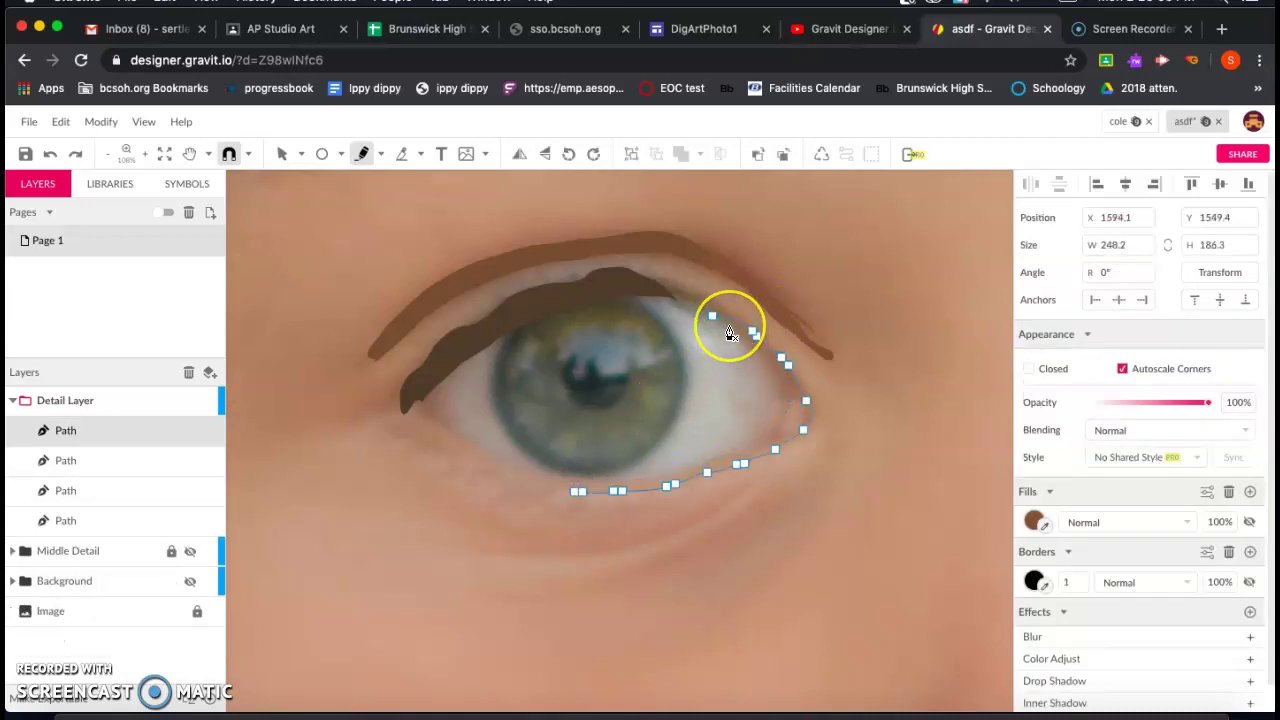
key(Delete)
click(720, 320)
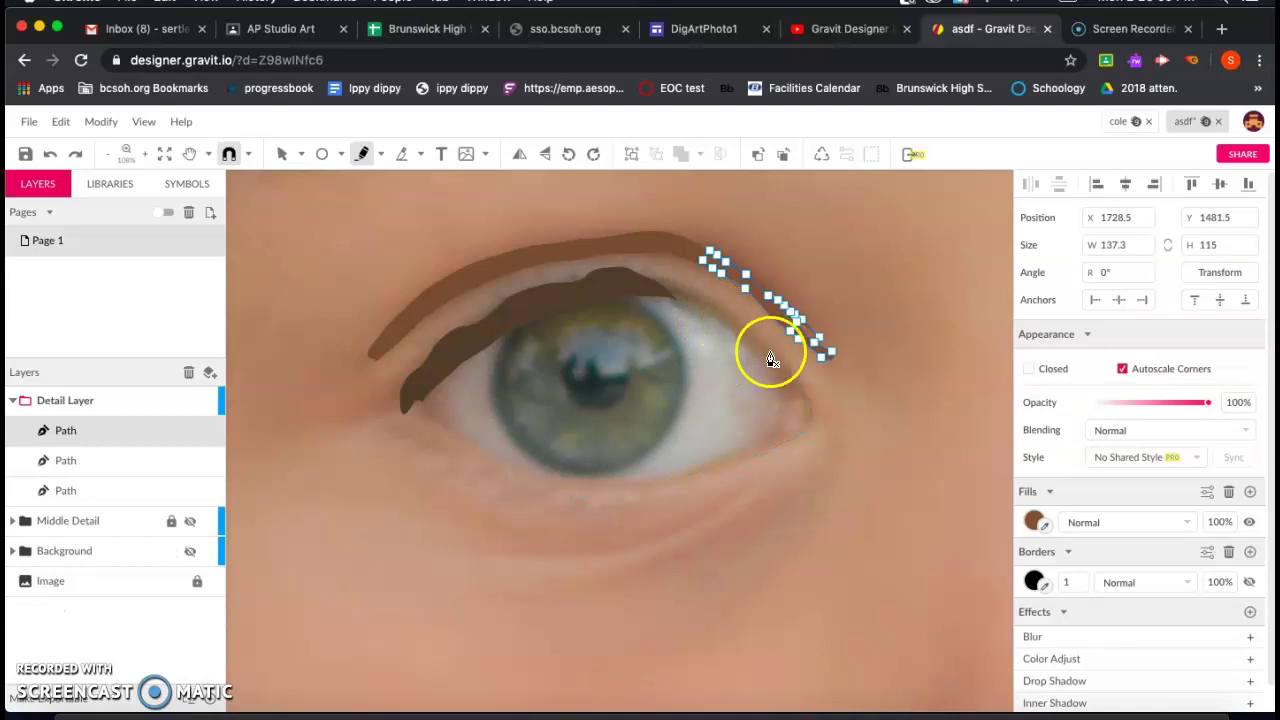
click(703, 308)
Trace an outer eye-corner lash line and fill it with the lash brown sampled from the photo.
click(726, 311)
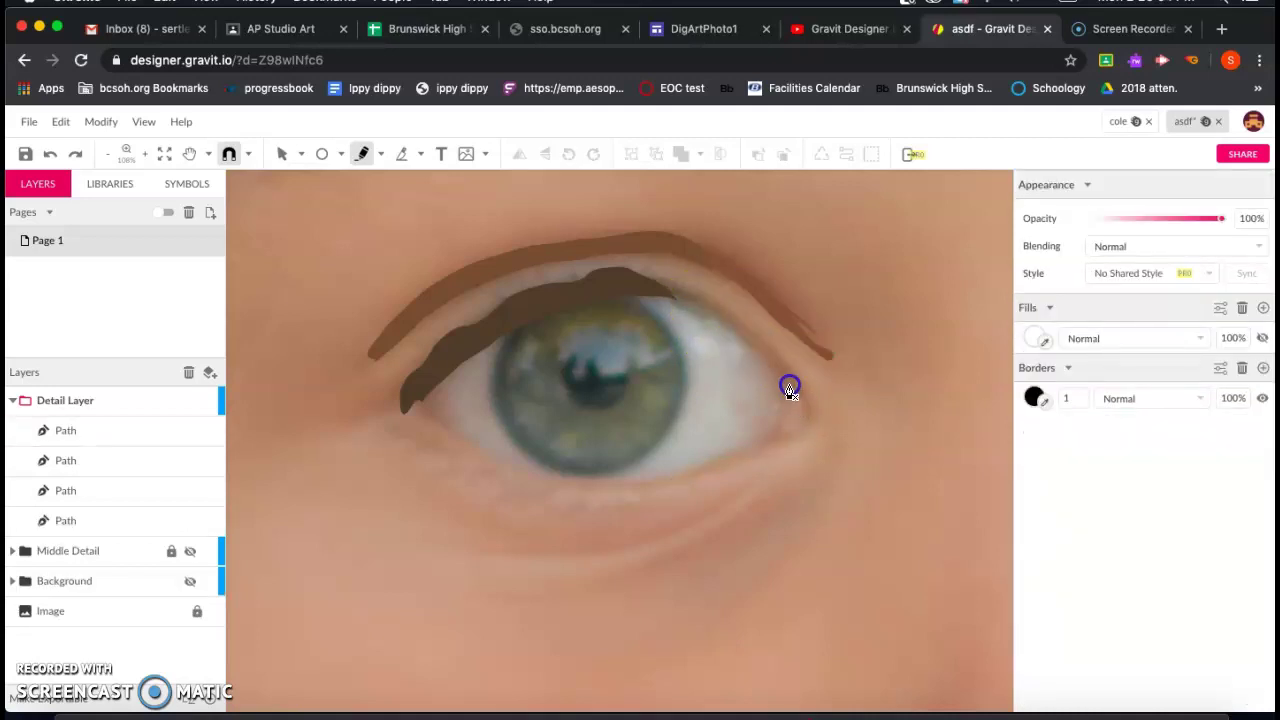
click(684, 303)
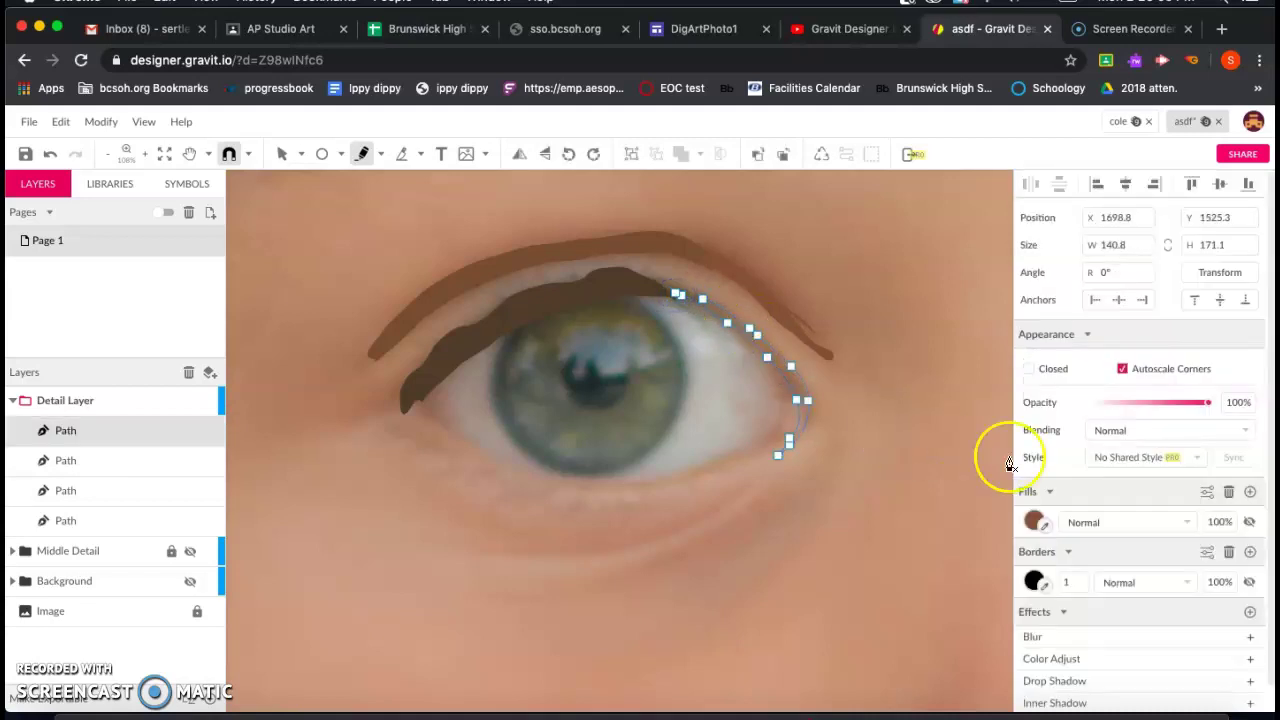
drag(1045, 525, 767, 357)
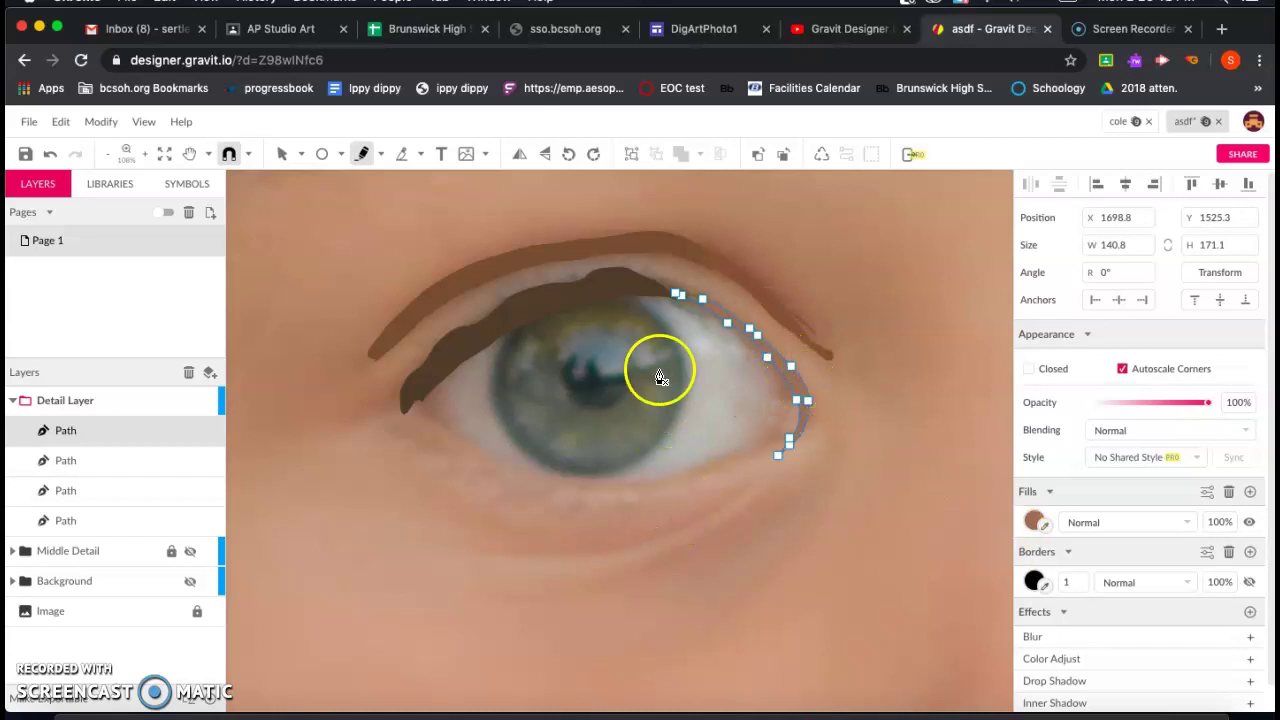
drag(632, 370, 630, 388)
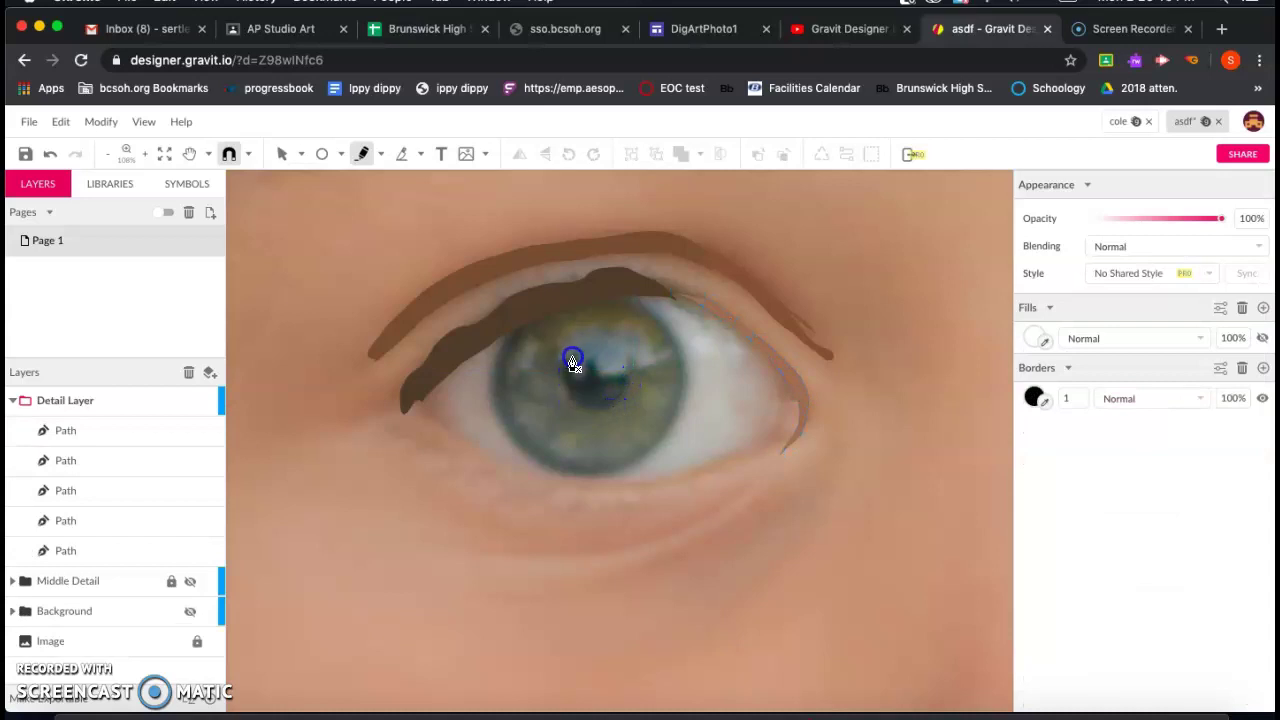
Trace a shape on the iris and fill it with the dark iris colour sampled from the photo.
key(super+z)
click(631, 378)
click(630, 372)
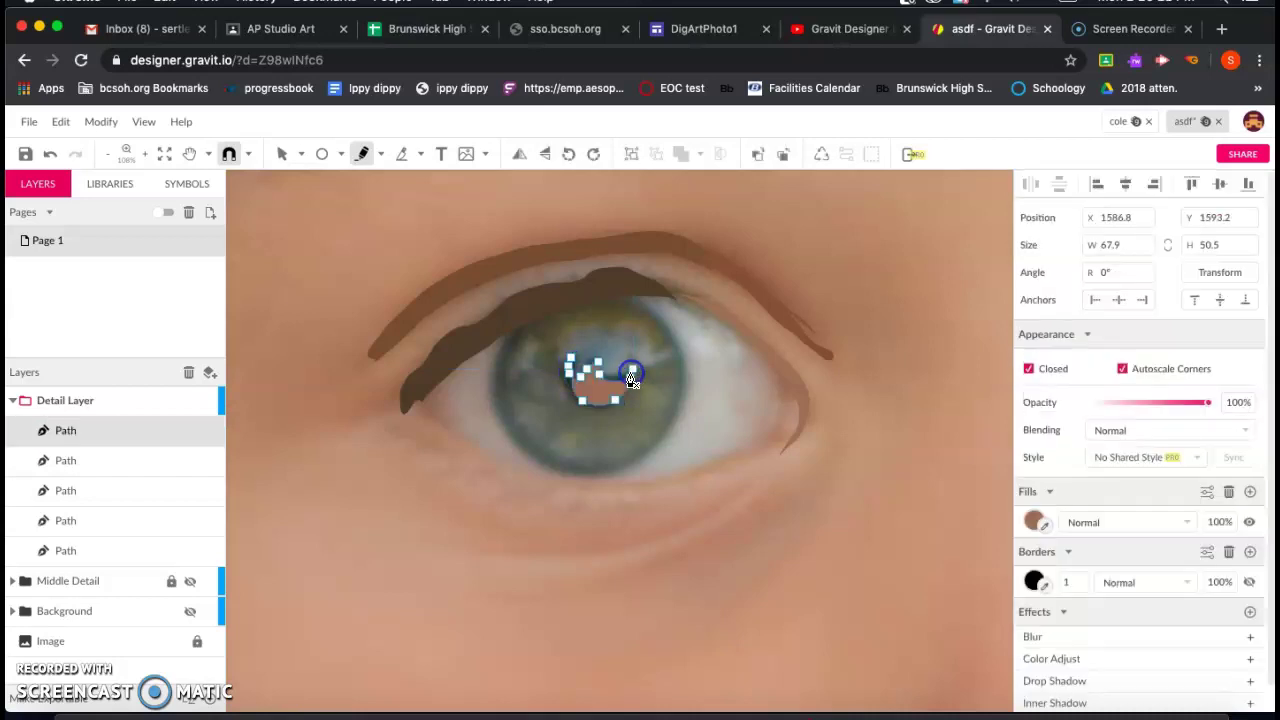
click(1249, 522)
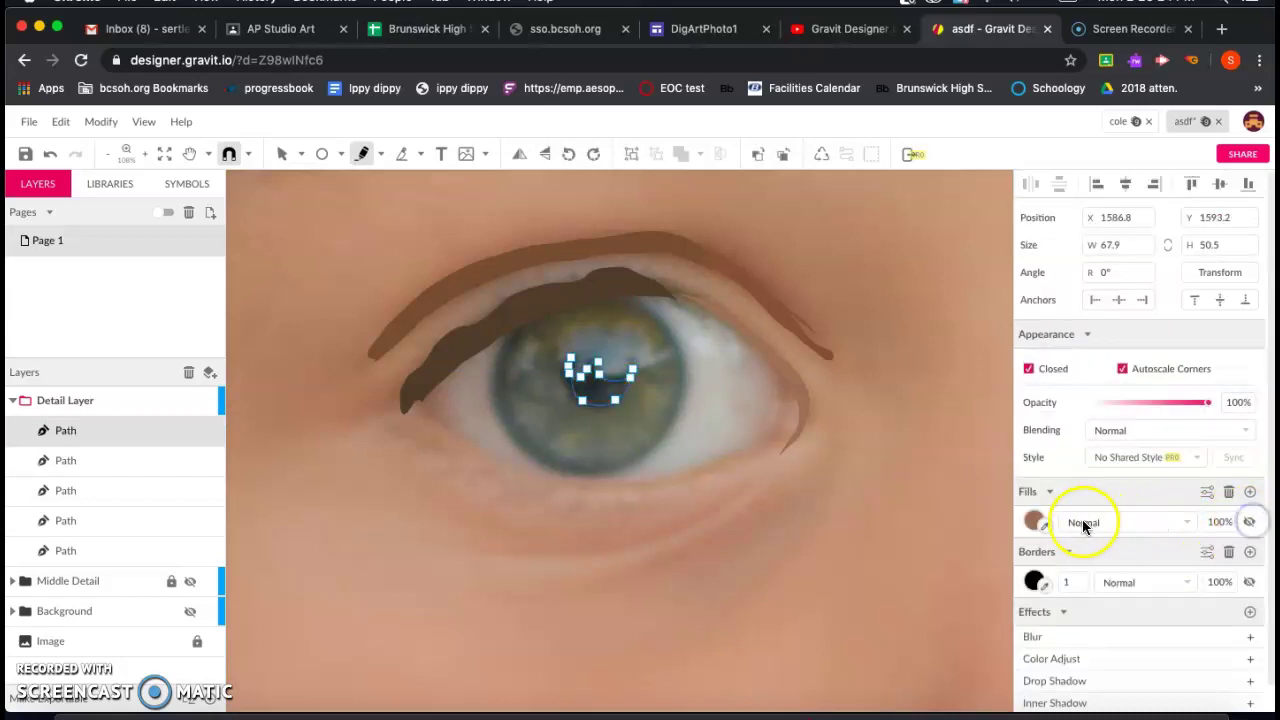
click(1044, 524)
click(606, 400)
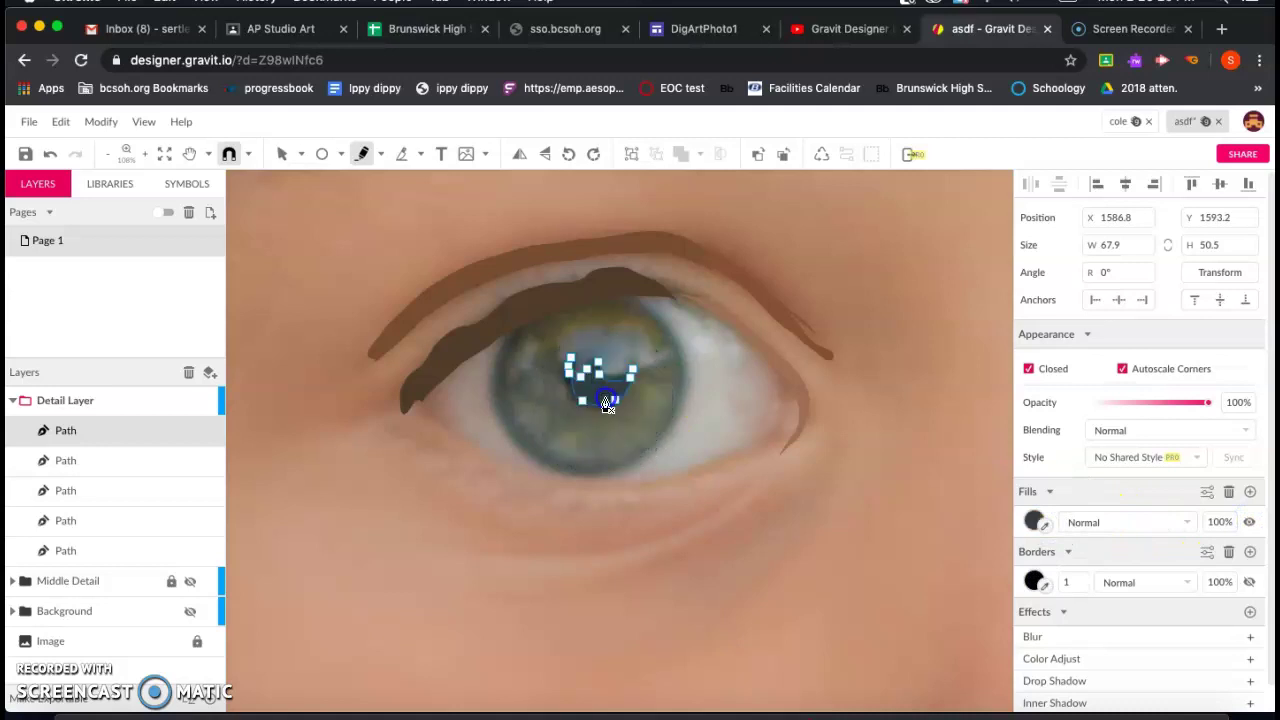
Add a dark crescent along the iris's left edge and a blue-grey shape on its right.
click(535, 327)
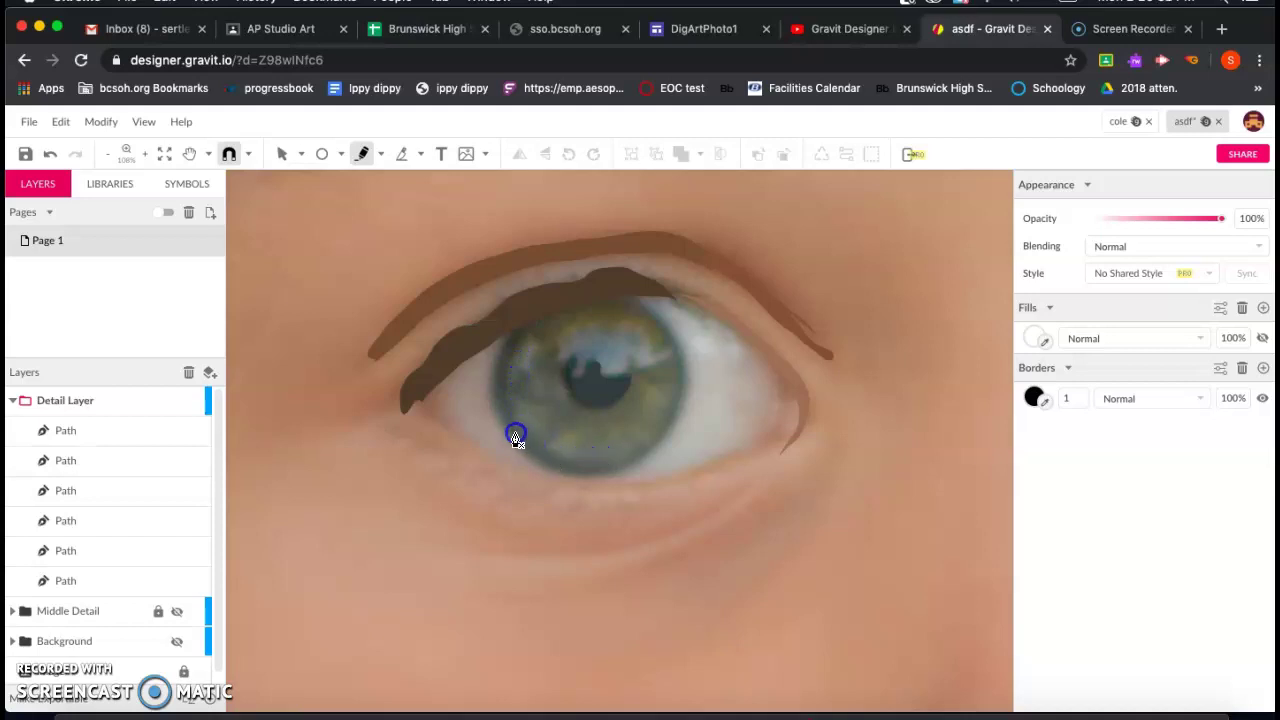
click(514, 332)
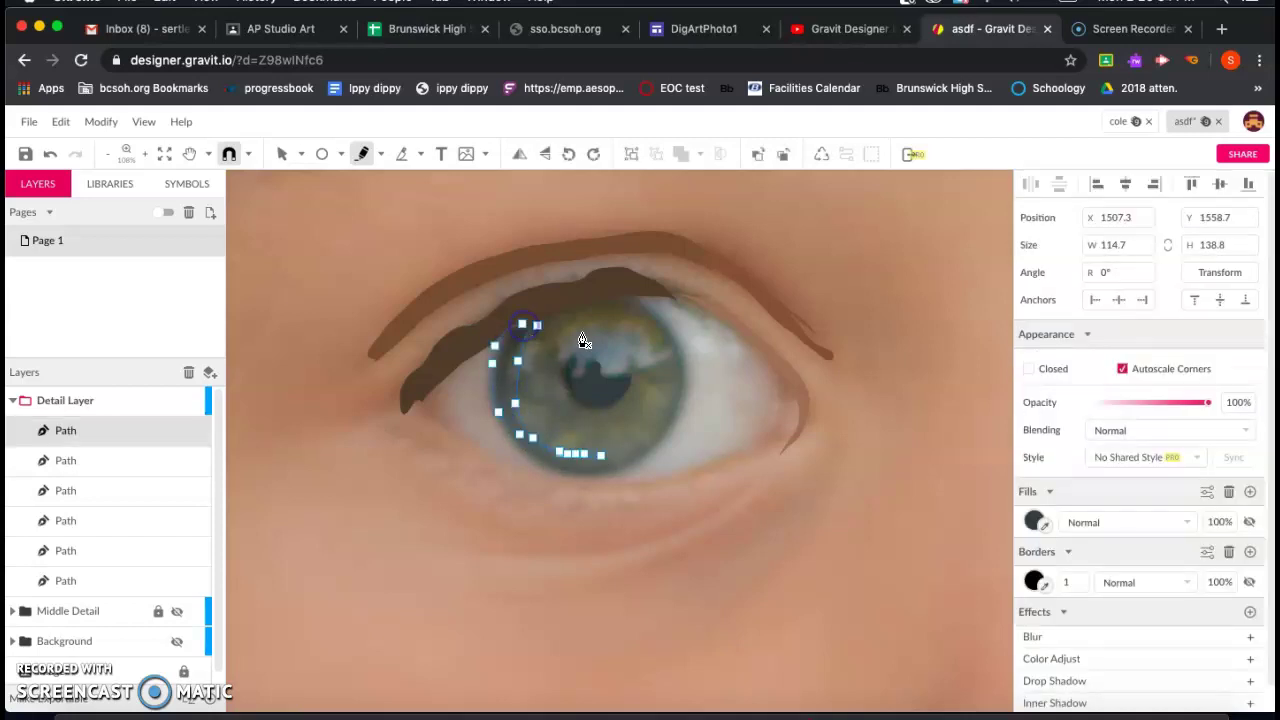
click(1049, 527)
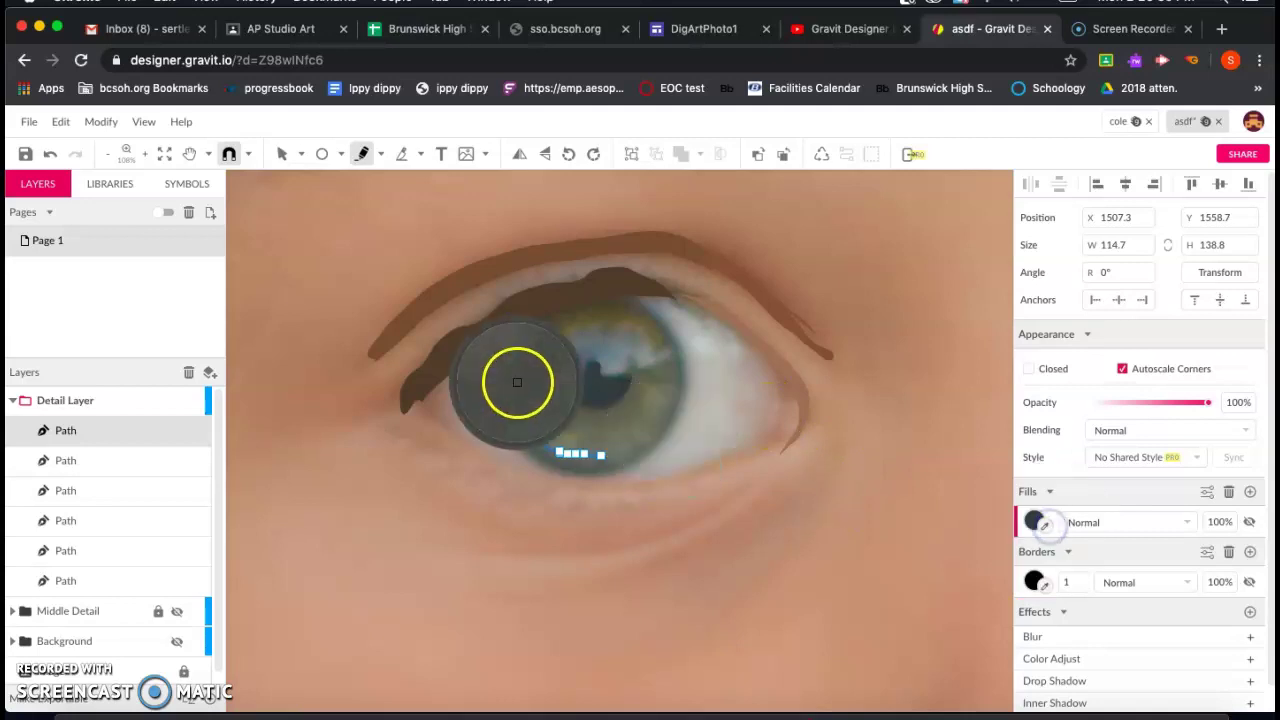
click(630, 308)
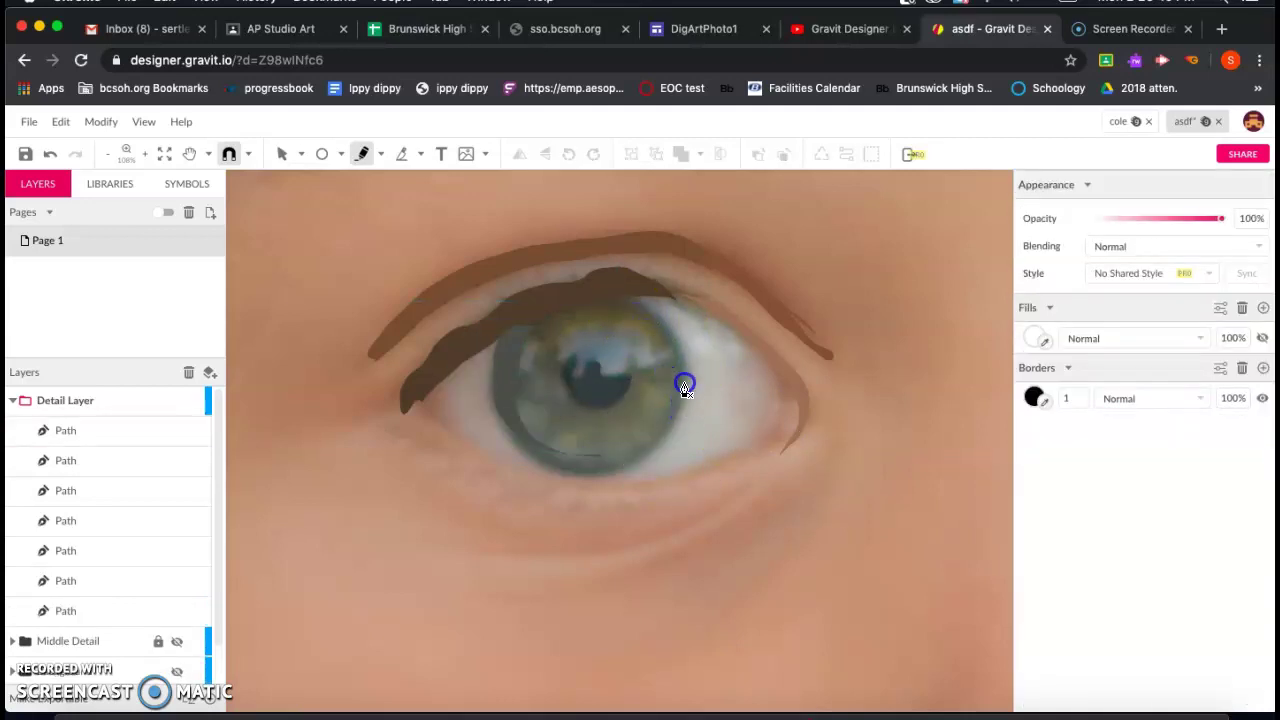
key(Escape)
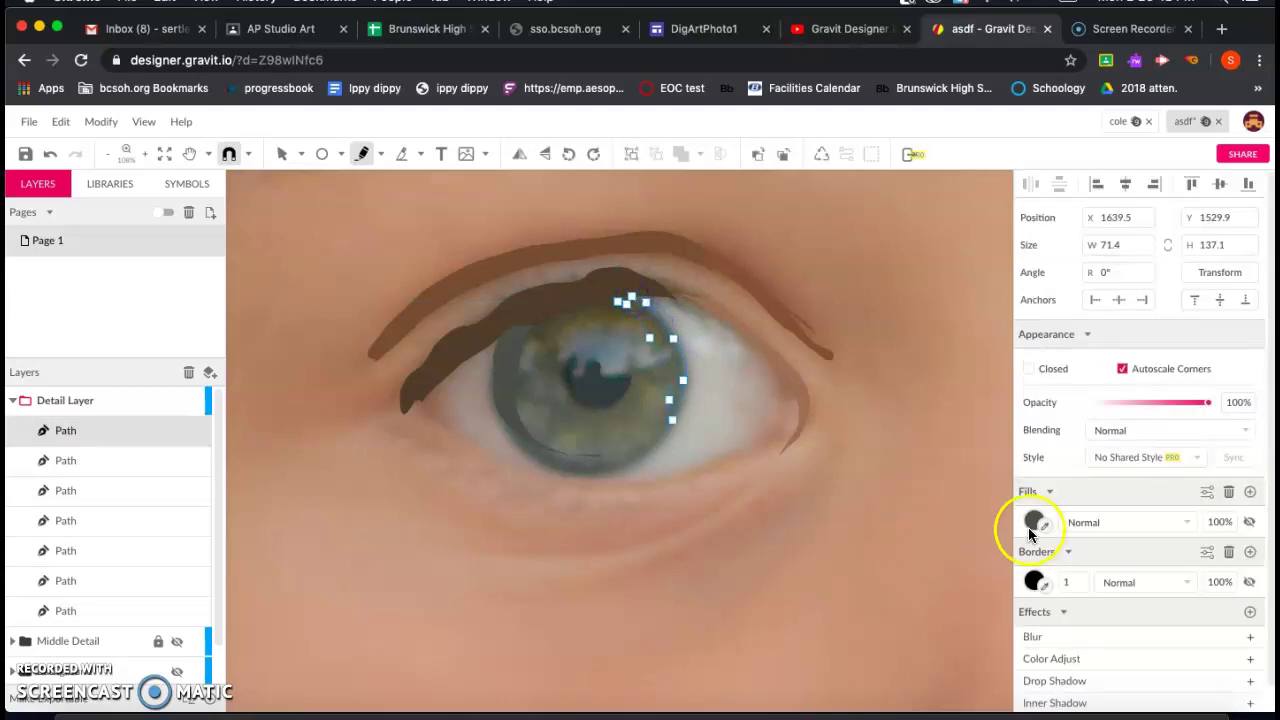
click(671, 340)
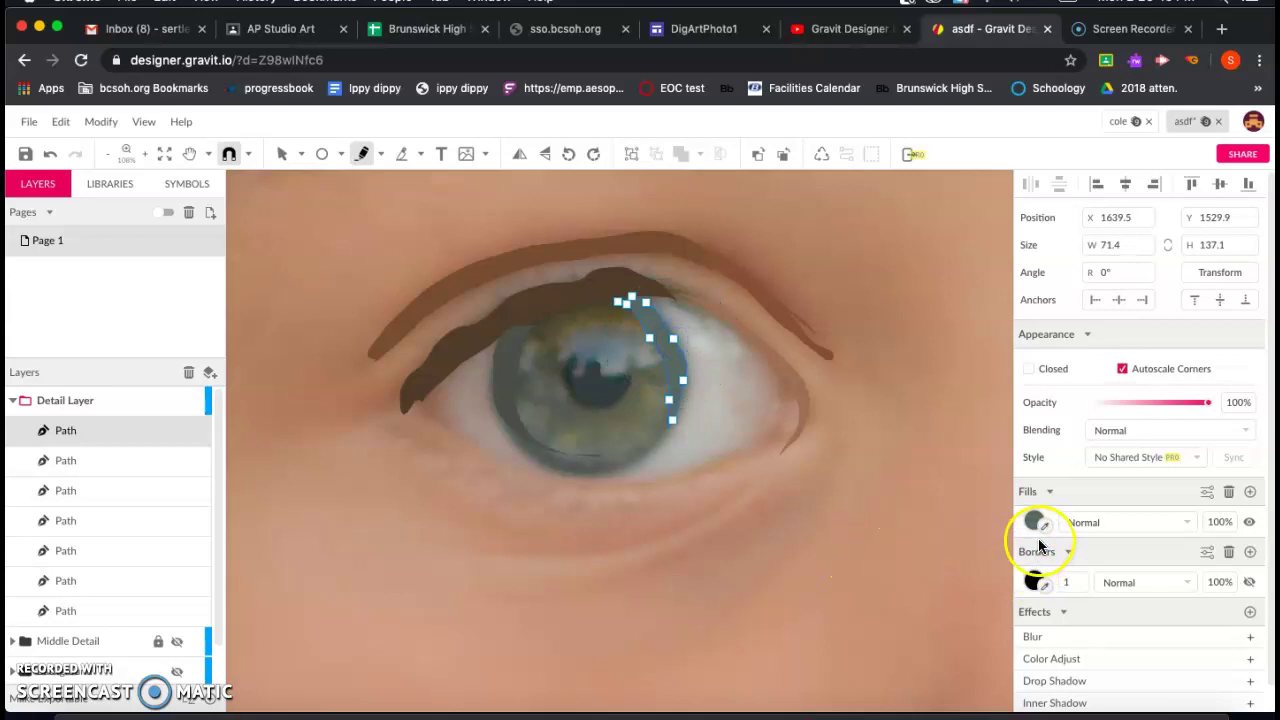
click(622, 372)
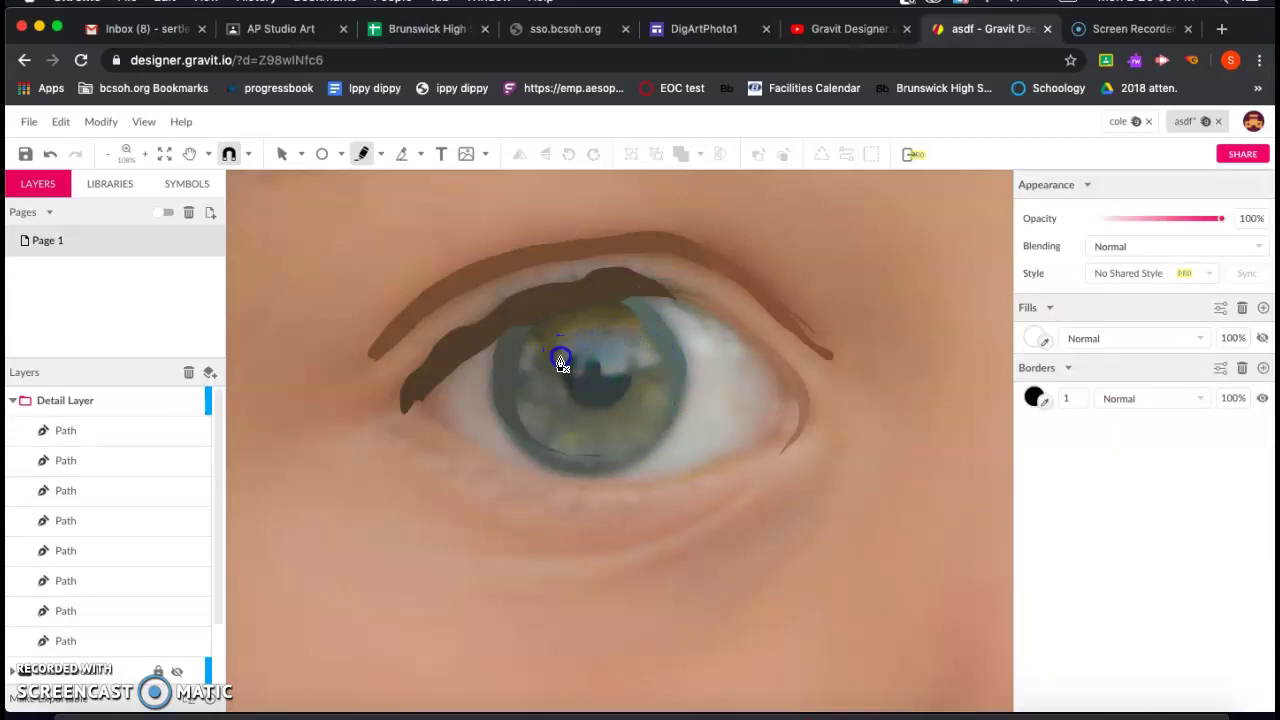
Close the iris highlight shape and fill it with light grey sampled from the photo.
click(626, 375)
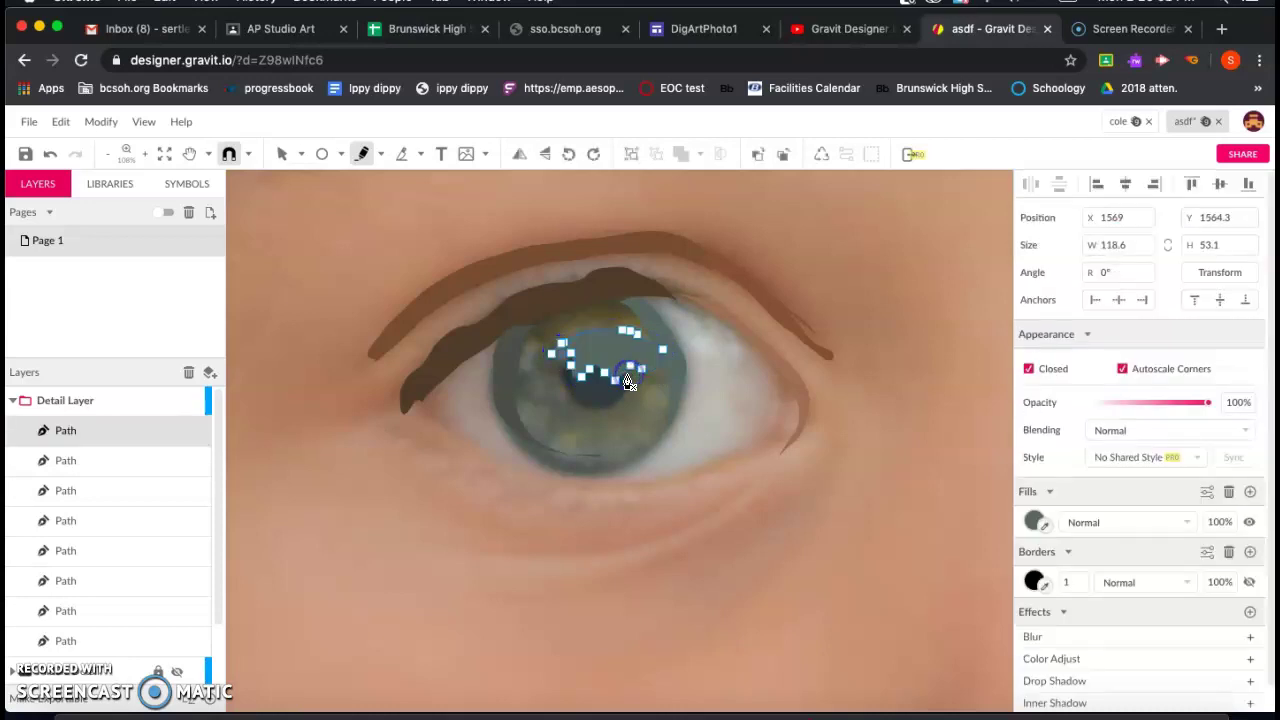
click(1249, 522)
click(1043, 527)
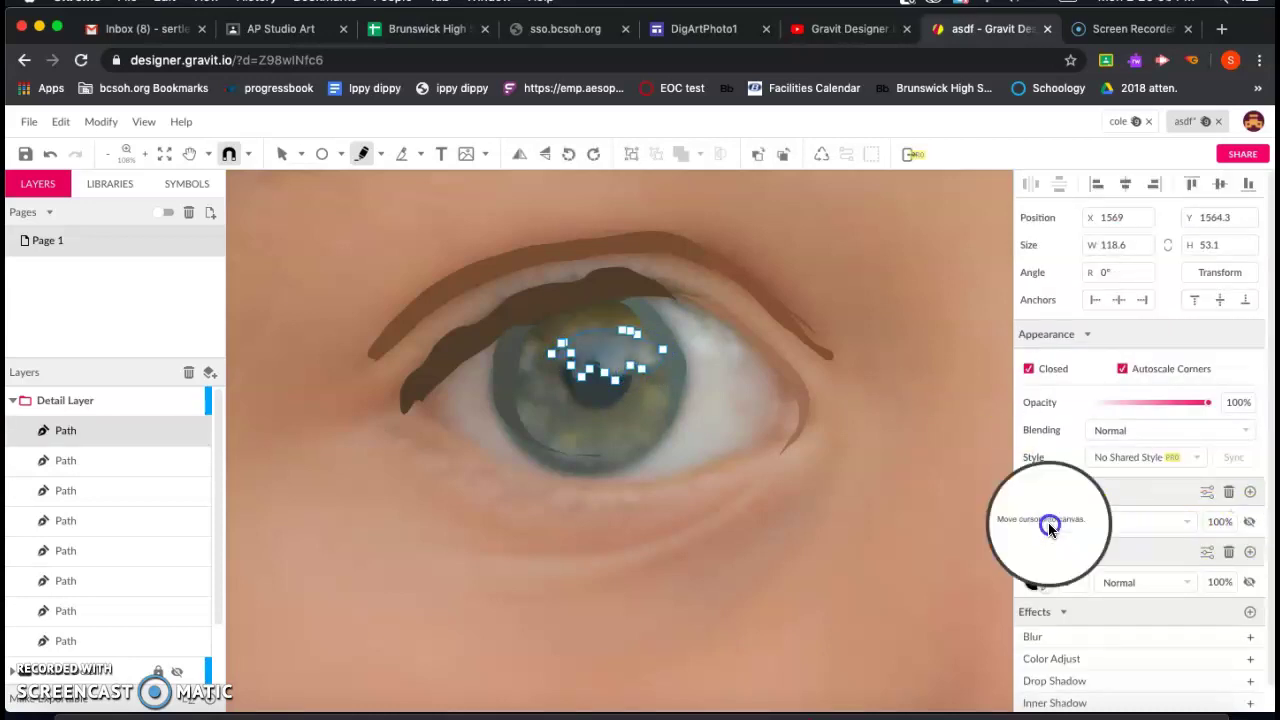
click(640, 355)
Trace a shape below the lower lid and fill it with the under-eye skin tone.
scroll(800, 420, down, 5)
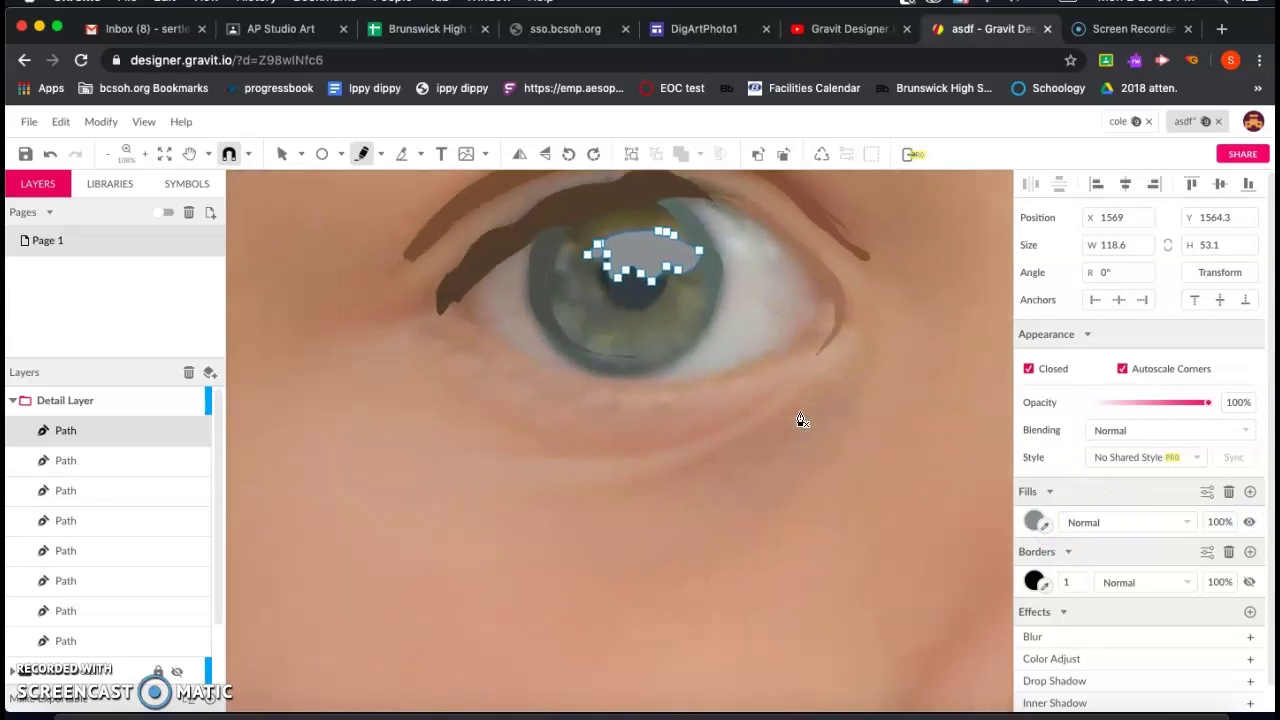
click(477, 482)
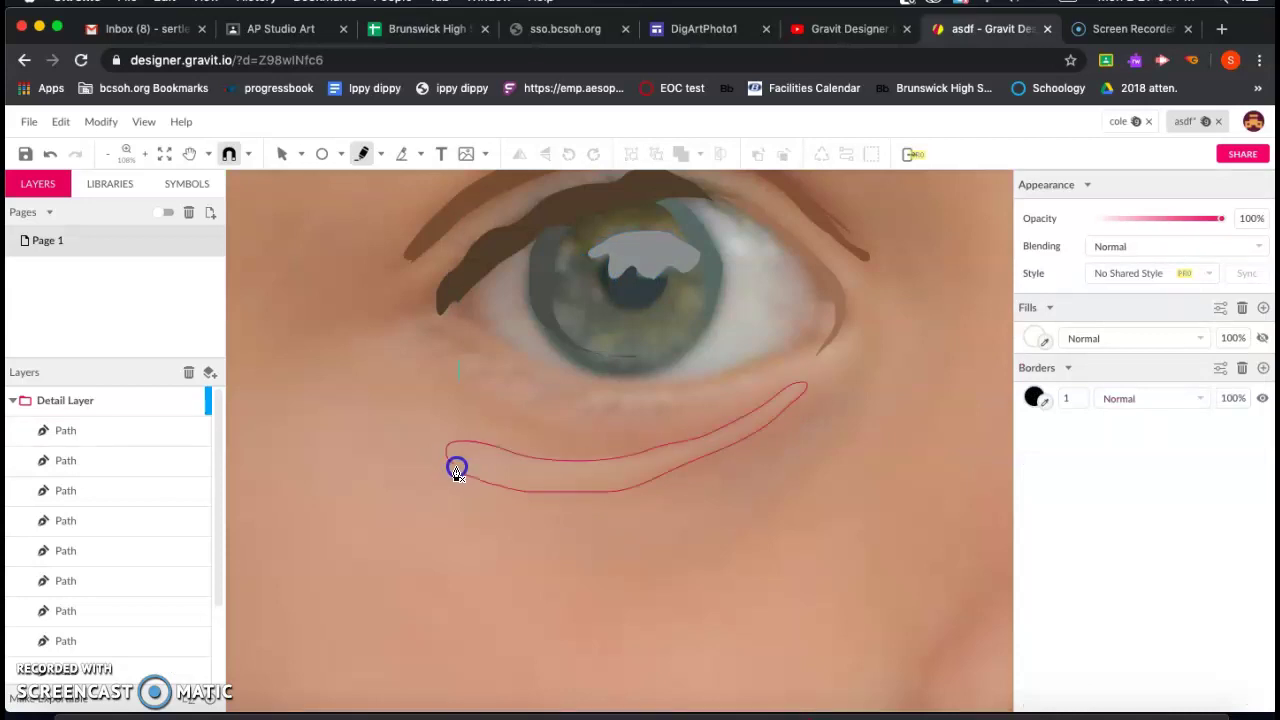
click(457, 465)
click(1249, 522)
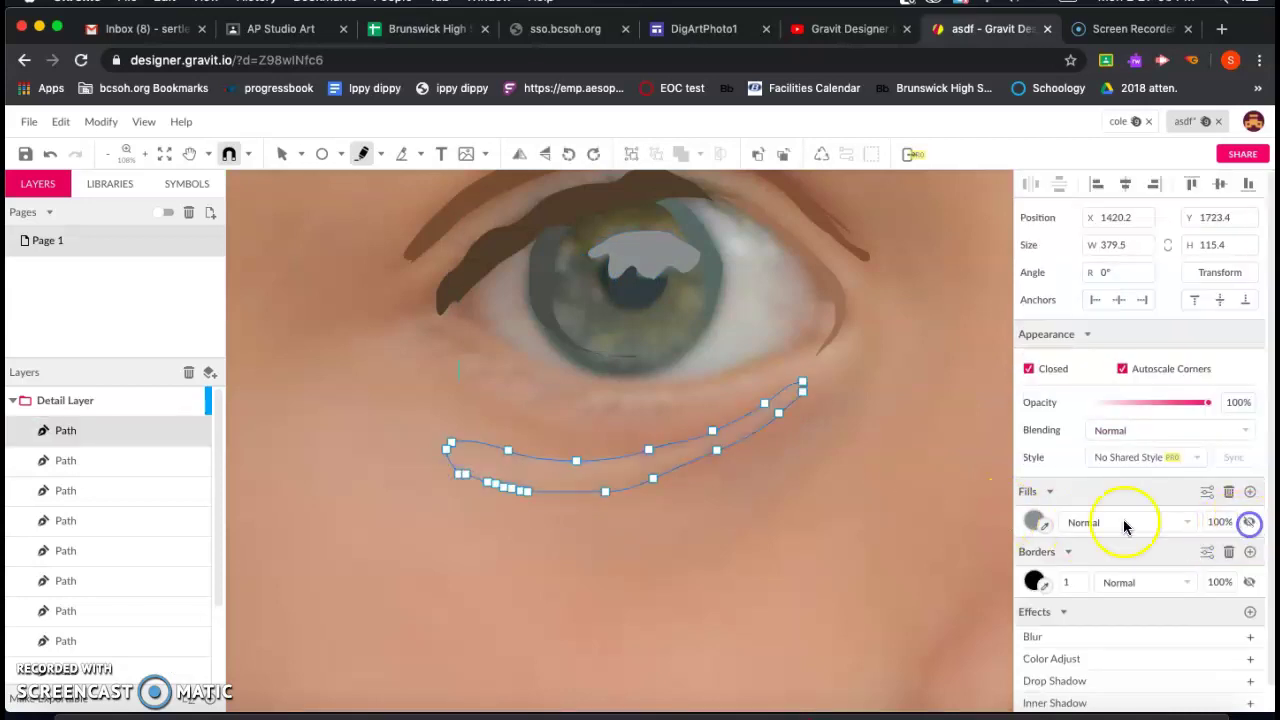
click(1044, 525)
click(613, 468)
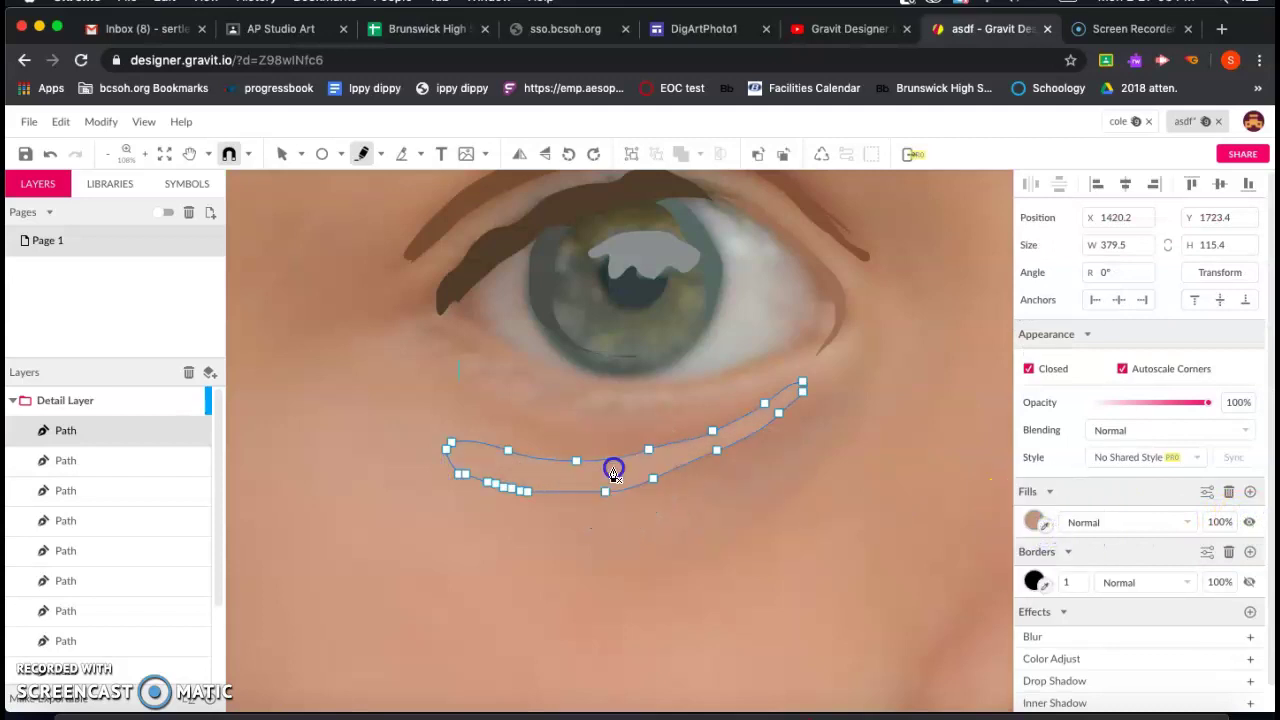
scroll(673, 431, down, 5)
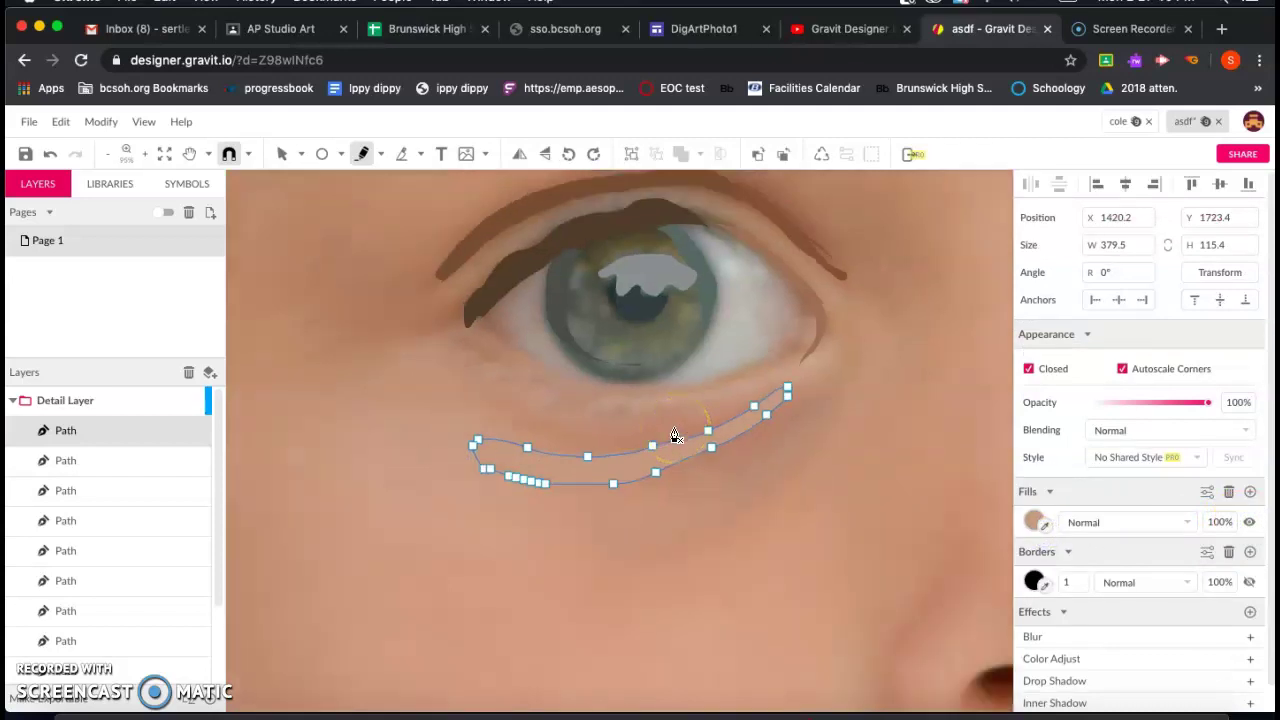
scroll(673, 431, down, 4)
scroll(675, 436, up, 2)
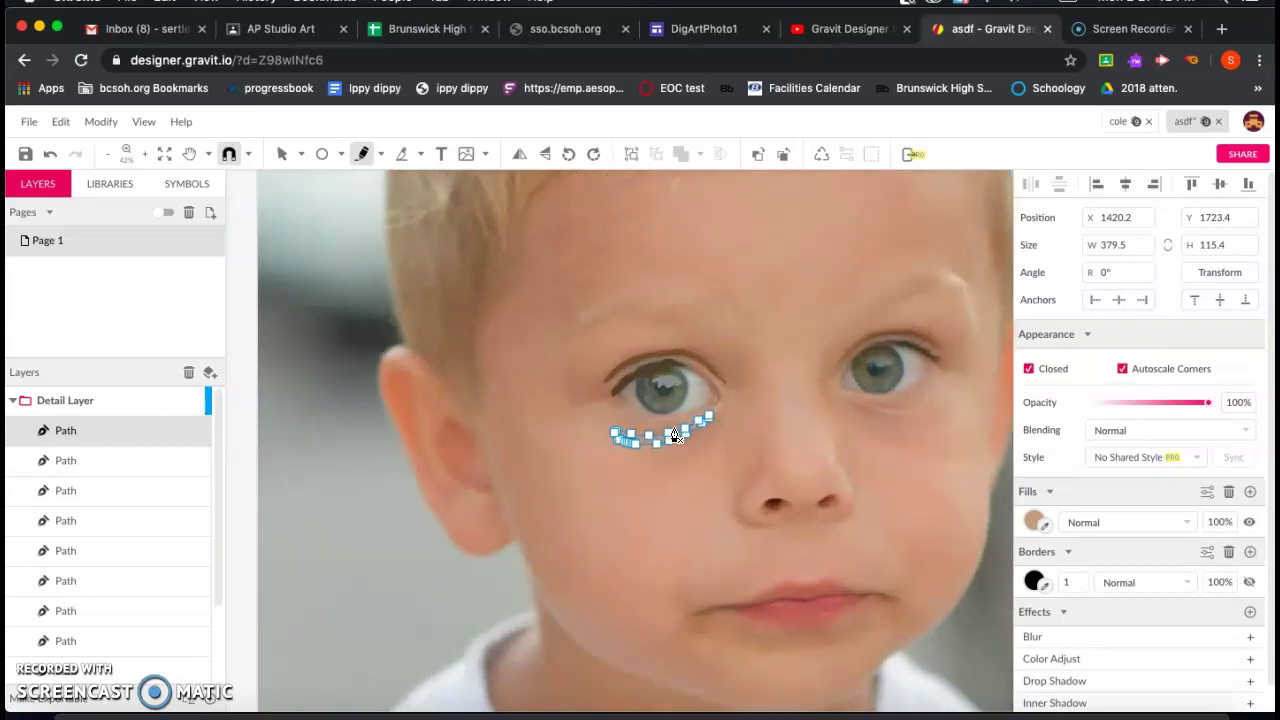
scroll(675, 436, right, 3)
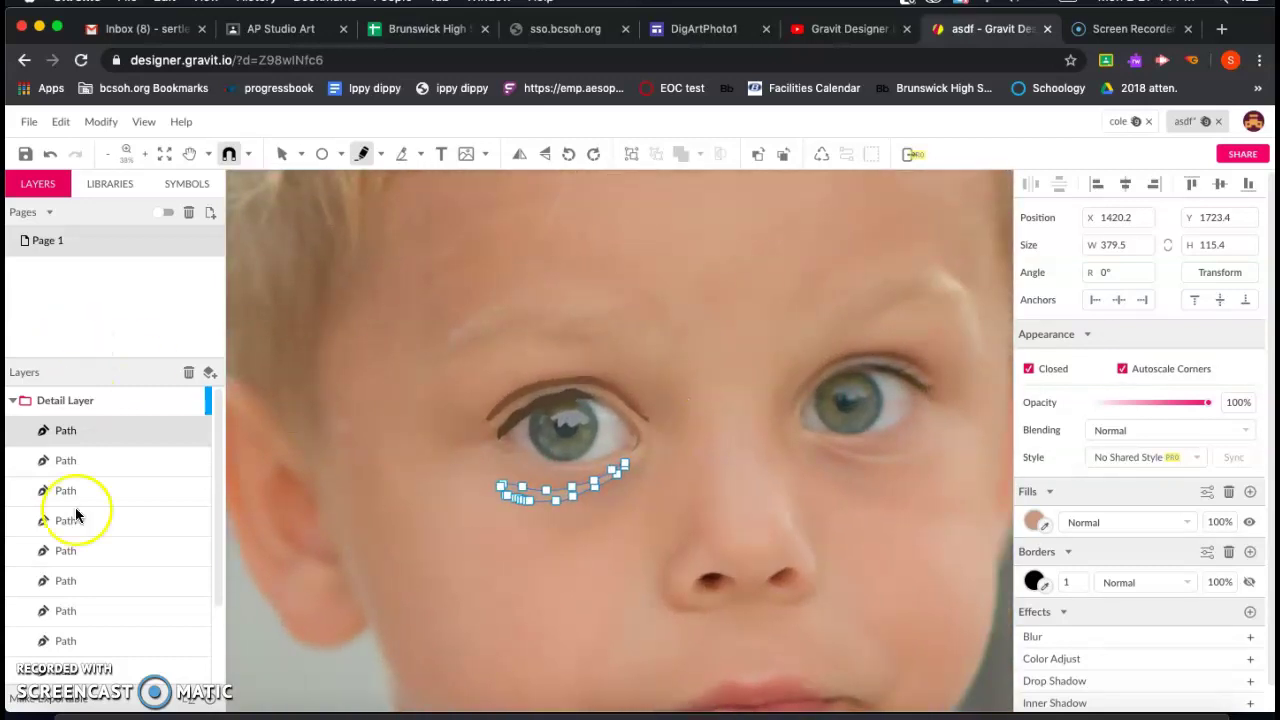
scroll(123, 434, down, 3)
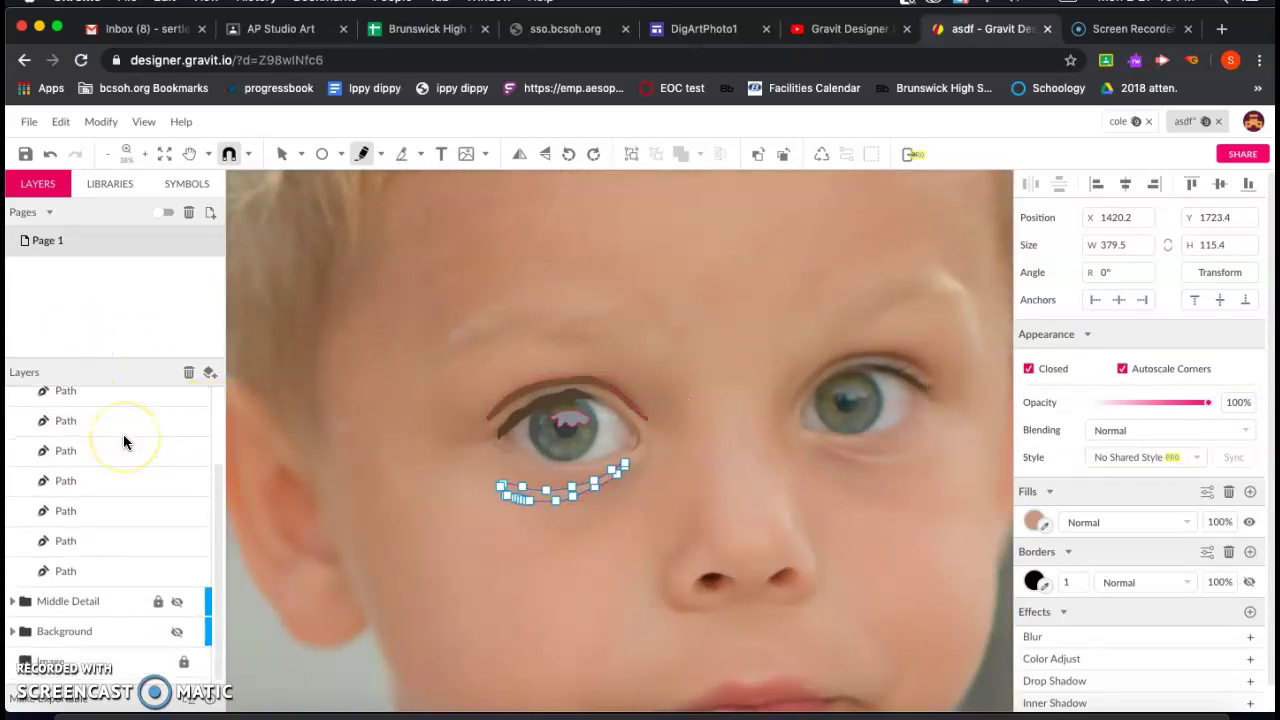
Show Middle Detail and Background to preview the flat face shapes, selecting the large face shape.
click(176, 602)
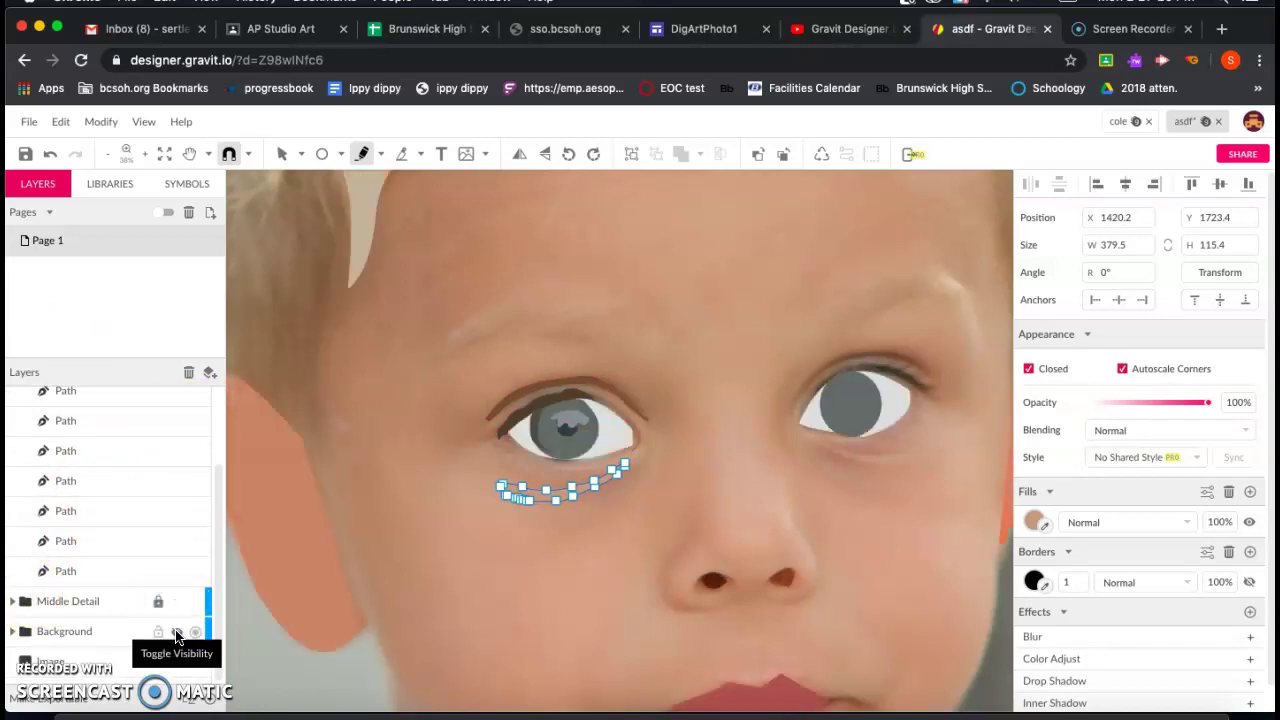
click(176, 631)
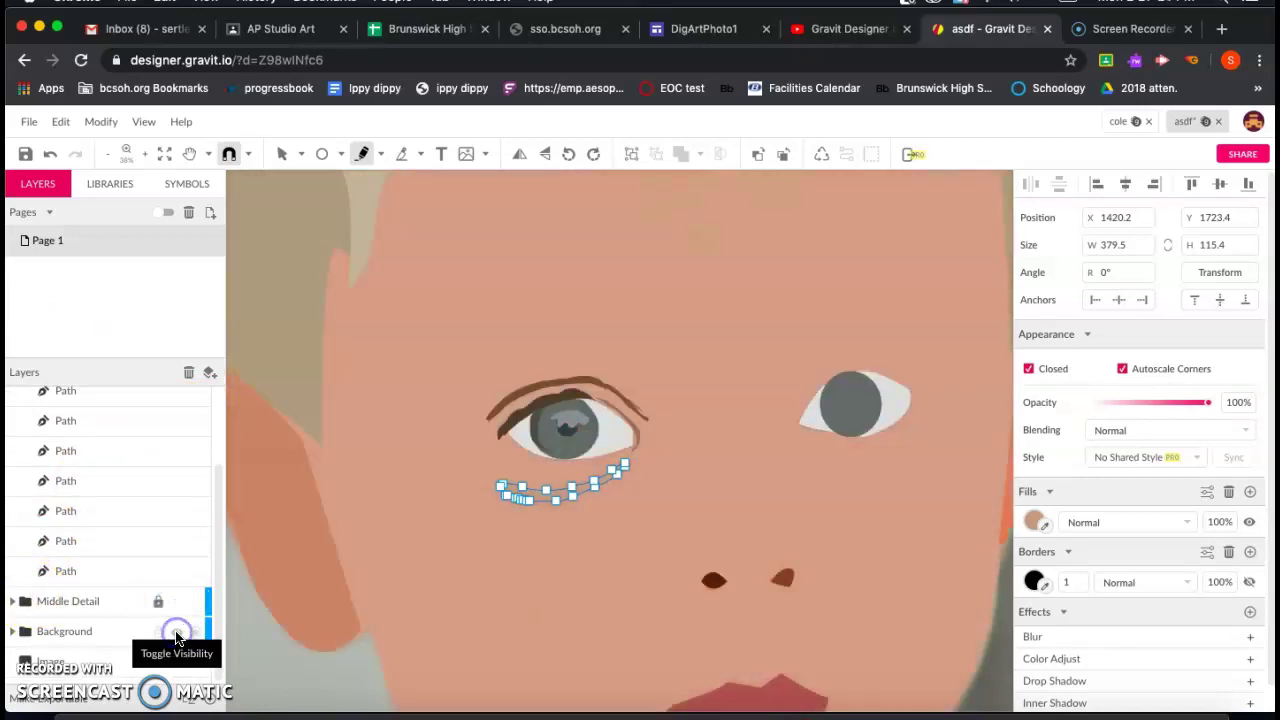
click(281, 153)
click(331, 271)
scroll(490, 385, down, 4)
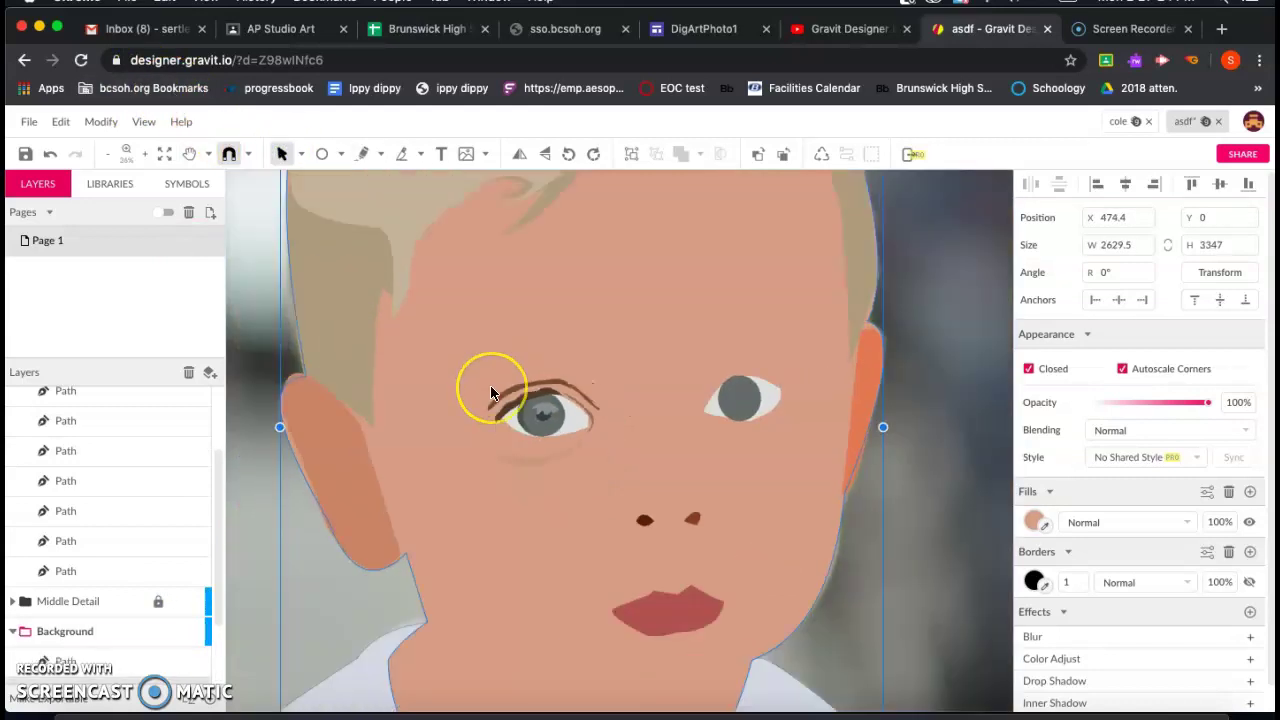
scroll(360, 432, up, 2)
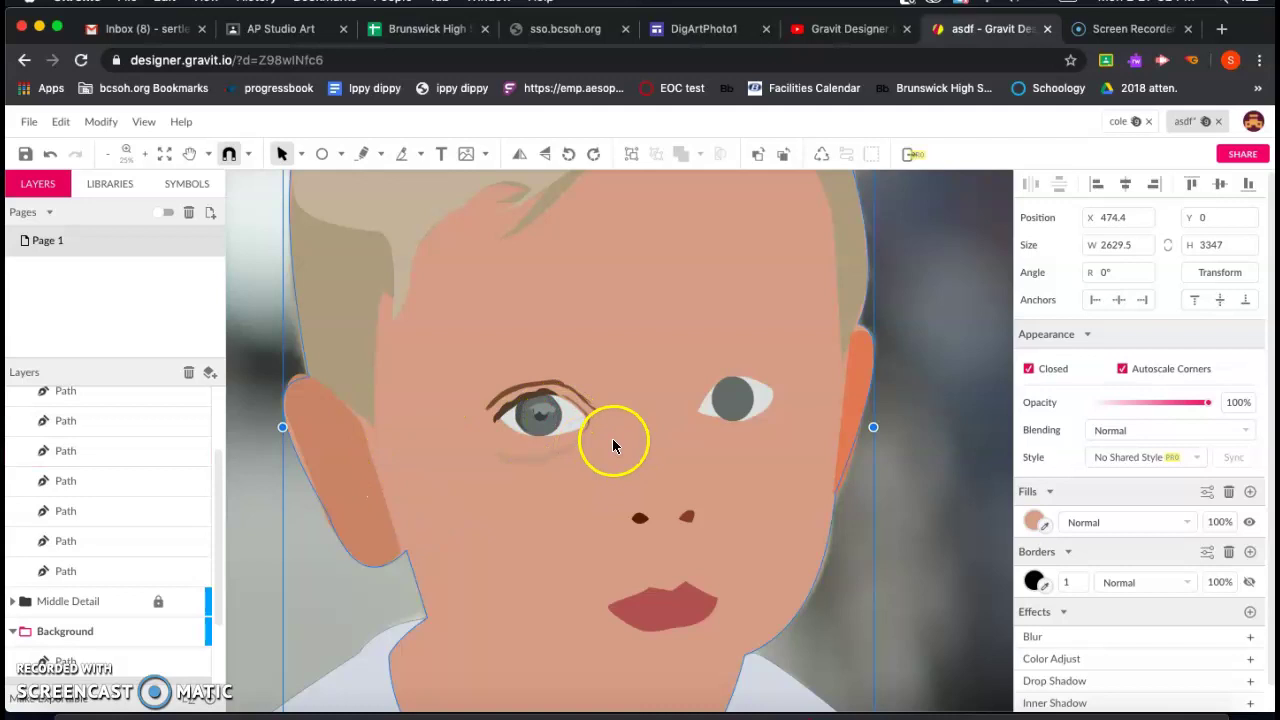
scroll(160, 547, down, 3)
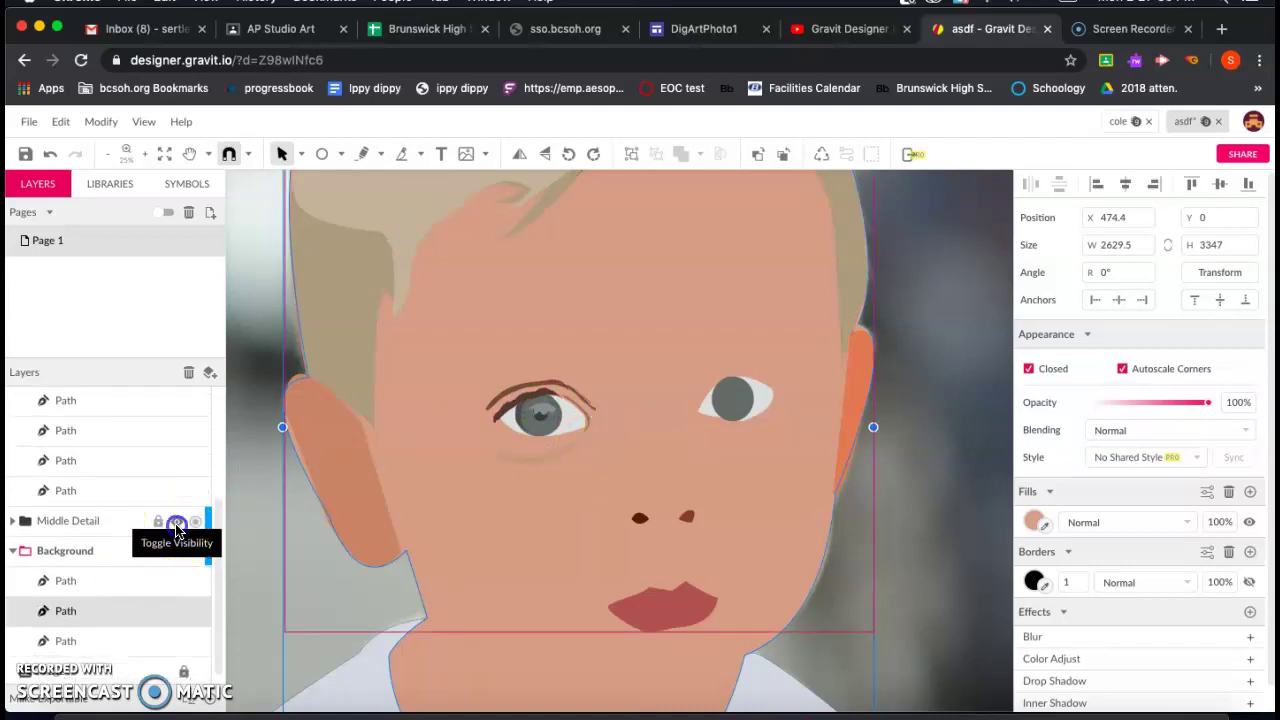
Hide Middle Detail and Background again and start a pen path above the left eye.
click(176, 521)
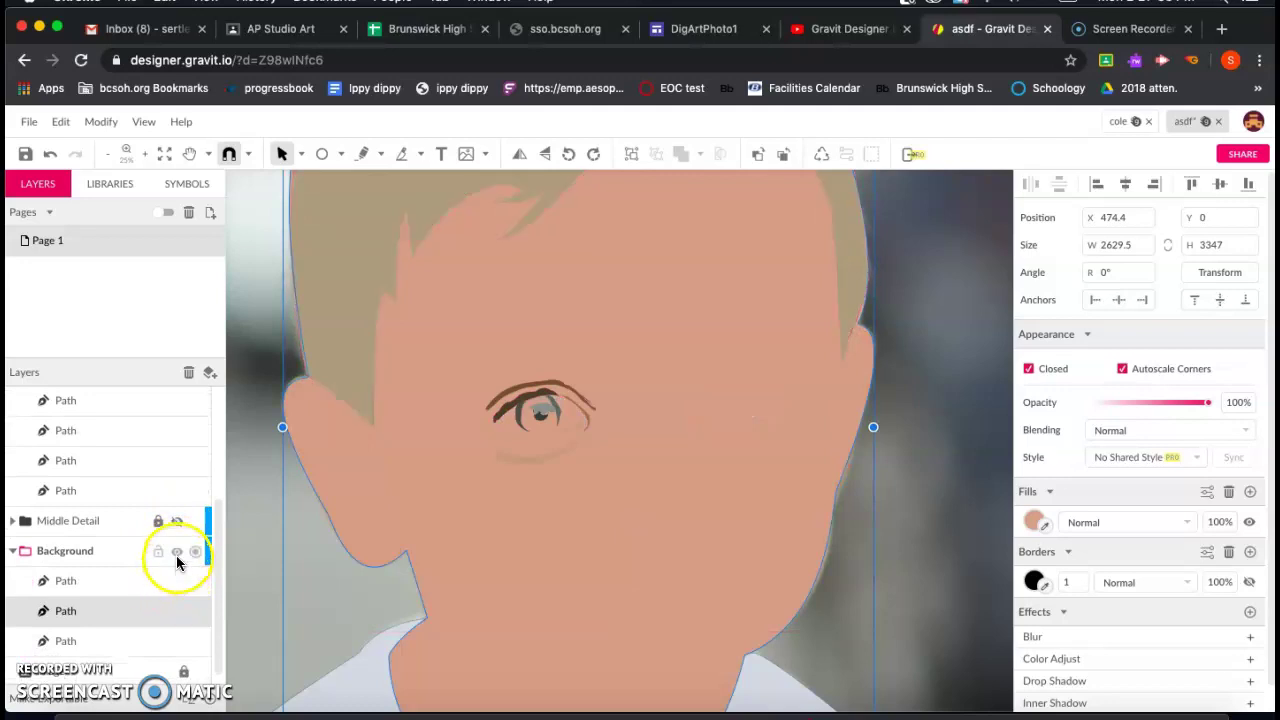
click(177, 552)
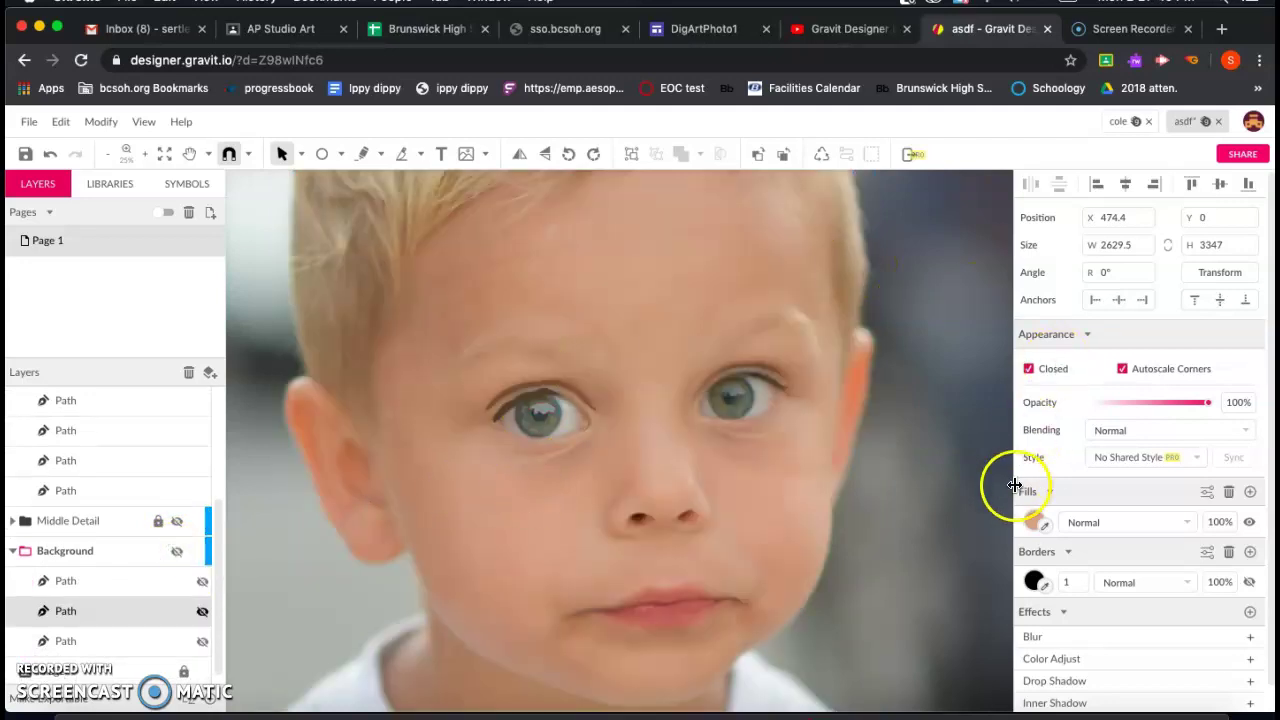
click(363, 153)
scroll(468, 375, up, 2)
scroll(470, 378, up, 3)
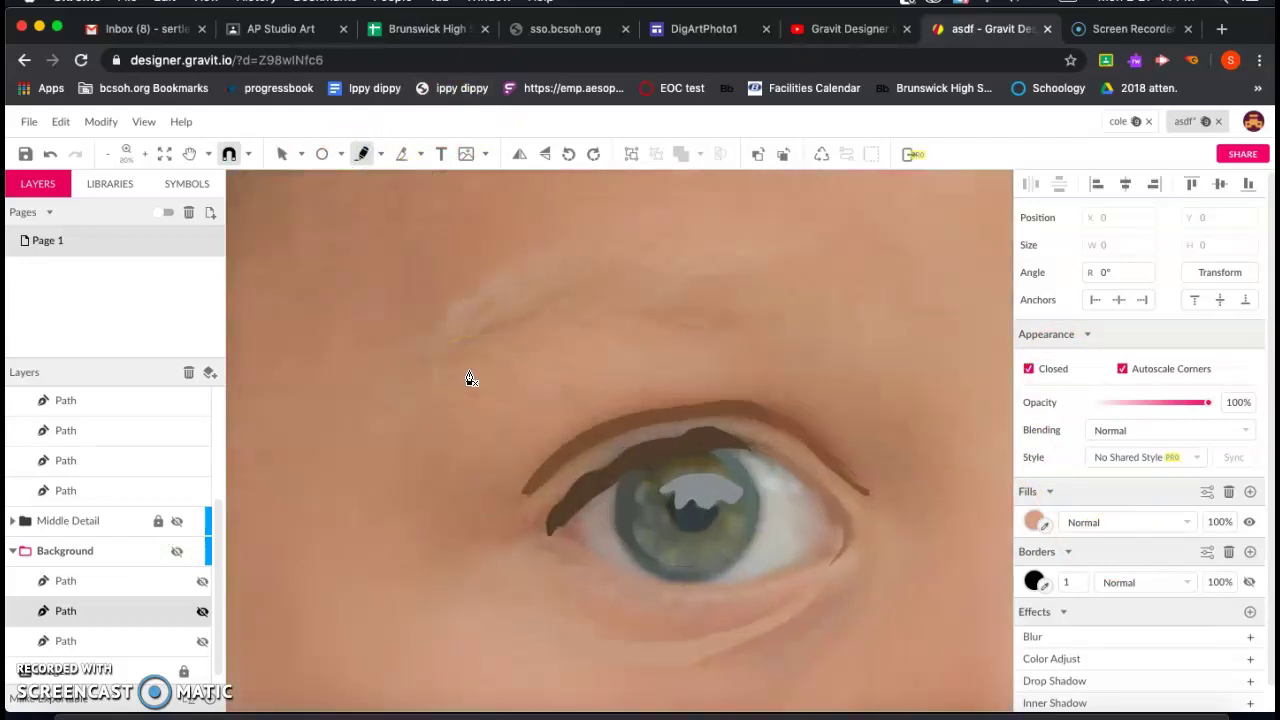
click(723, 263)
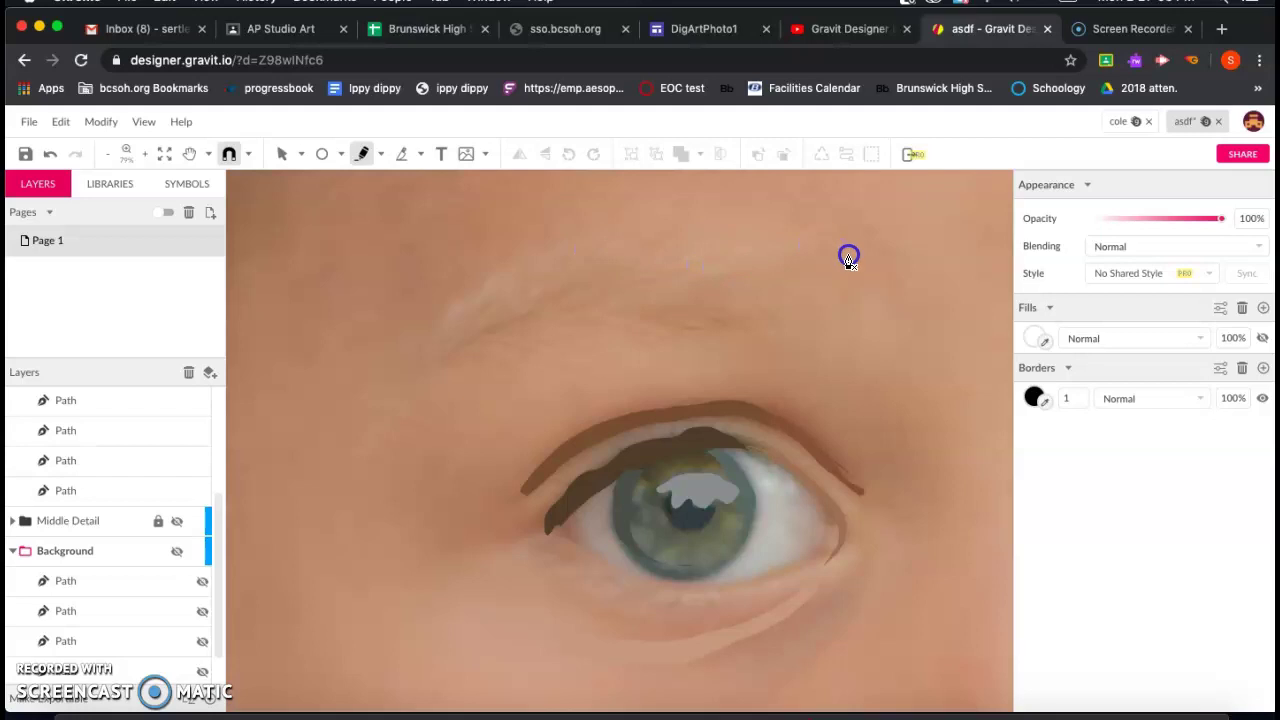
Finish the eyebrow path and give it a tan fill sampled from the skin above the eye.
click(865, 303)
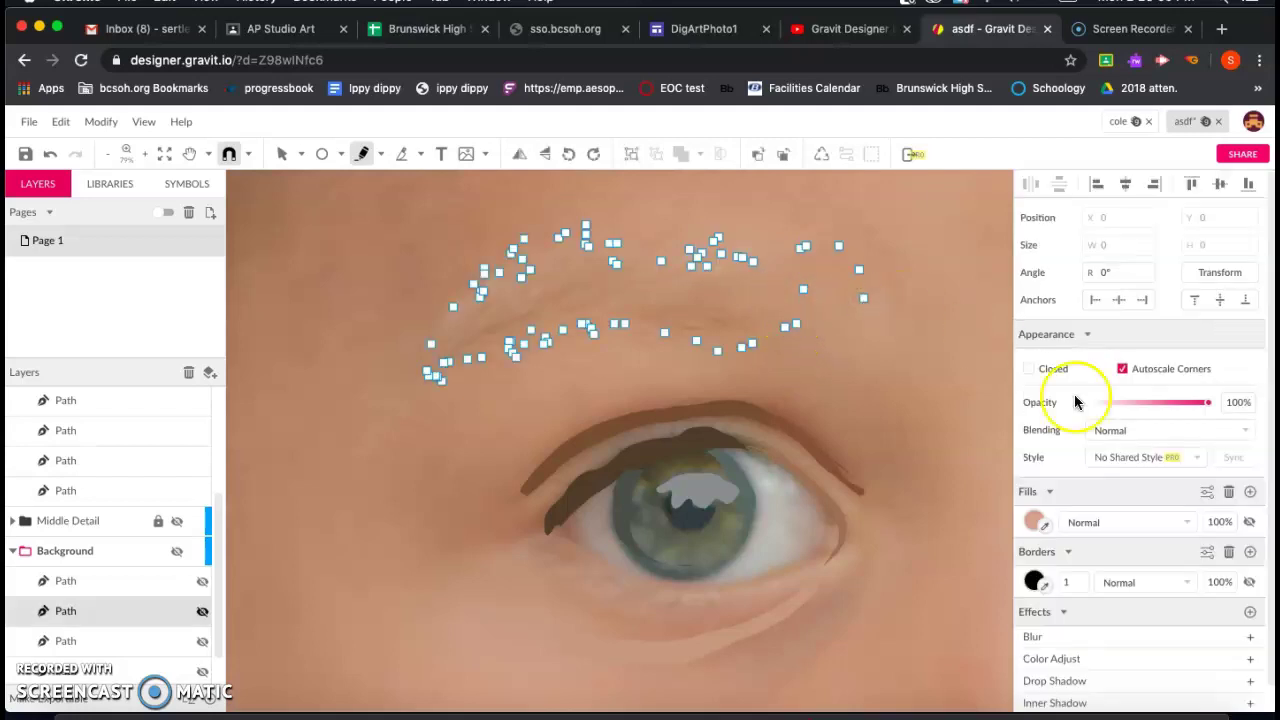
click(1045, 522)
click(662, 315)
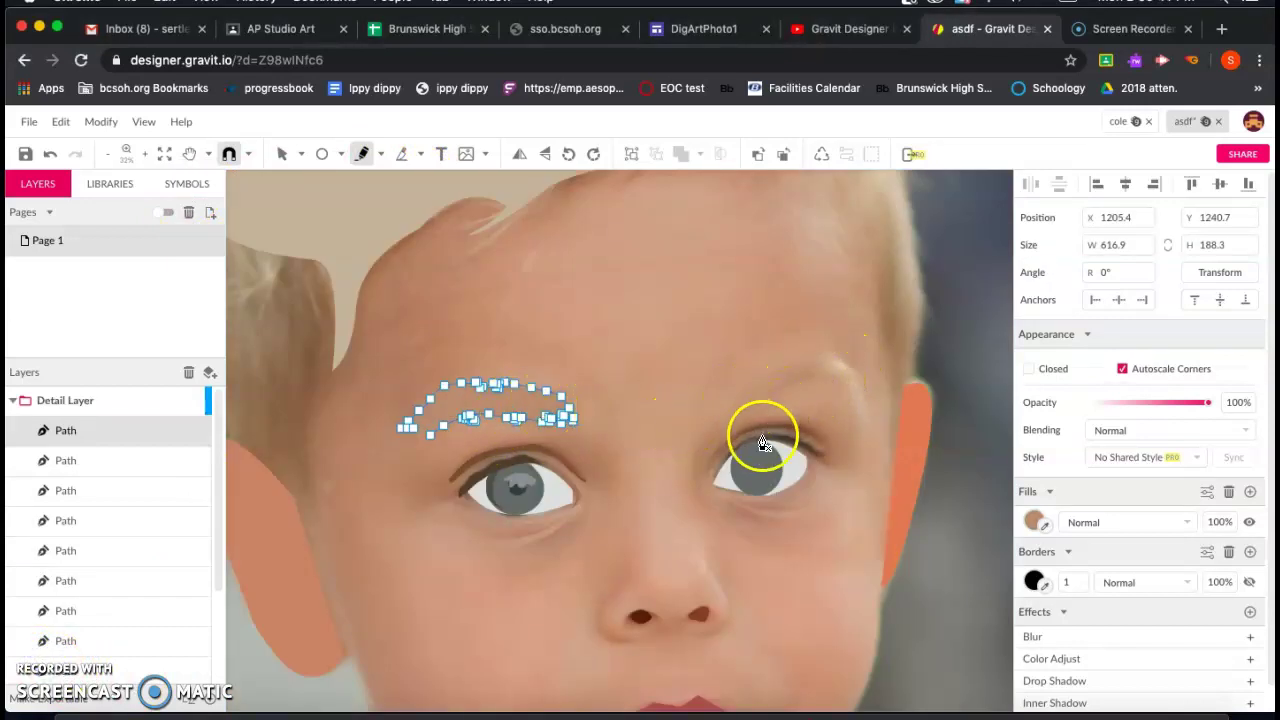
Hide the Middle Detail layer so the photo shows through.
click(494, 560)
scroll(494, 558, down, 5)
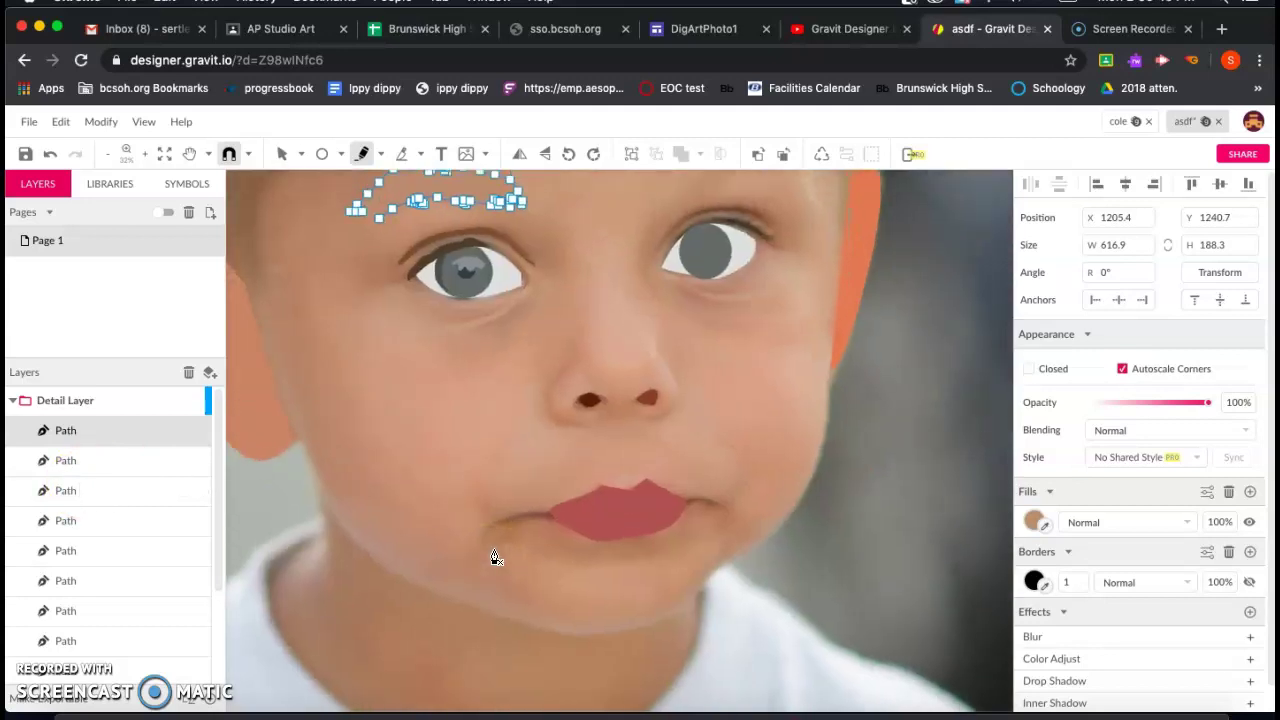
scroll(494, 558, up, 2)
scroll(149, 594, down, 5)
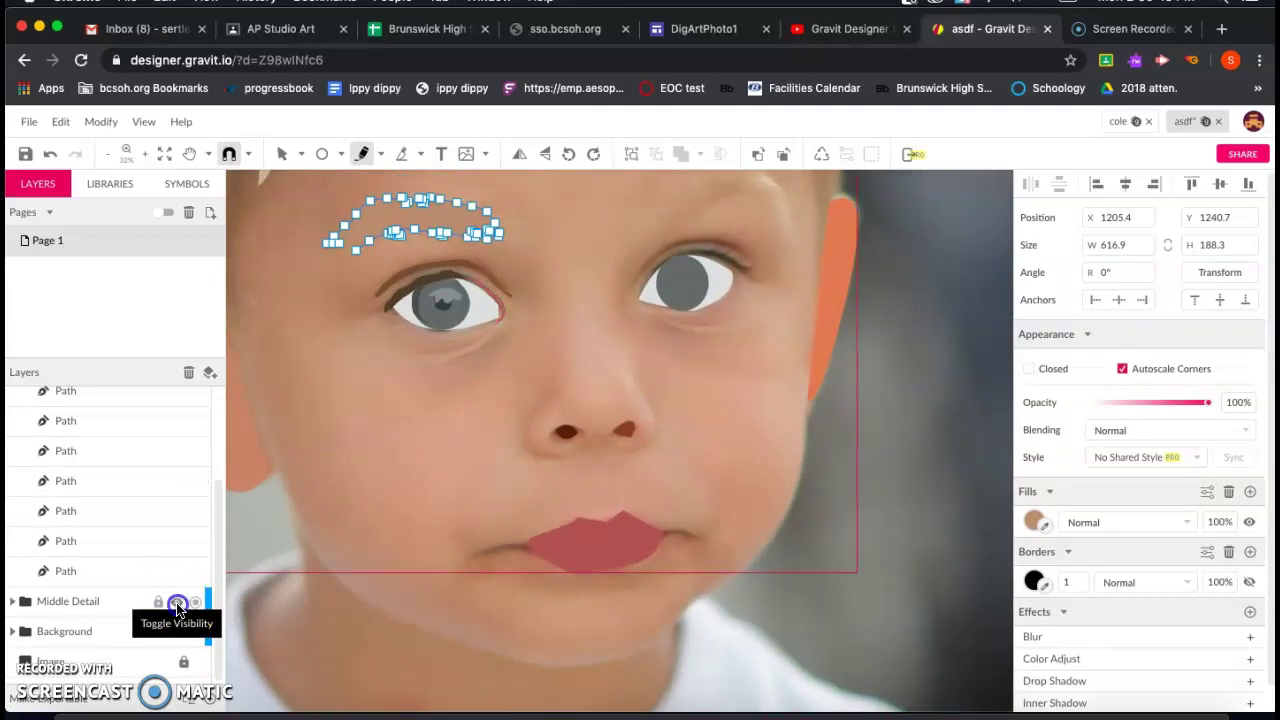
click(176, 602)
scroll(515, 460, up, 3)
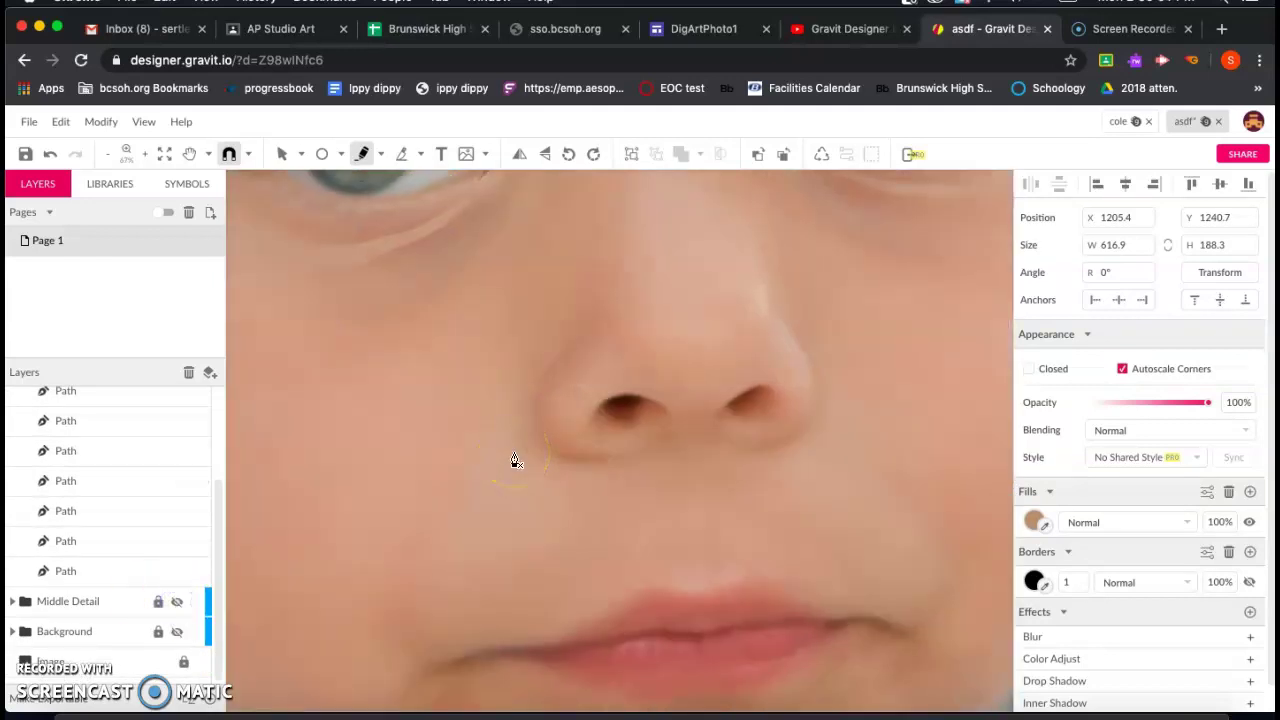
scroll(515, 461, down, 2)
Start a new shading path along the left side of the nose.
click(523, 386)
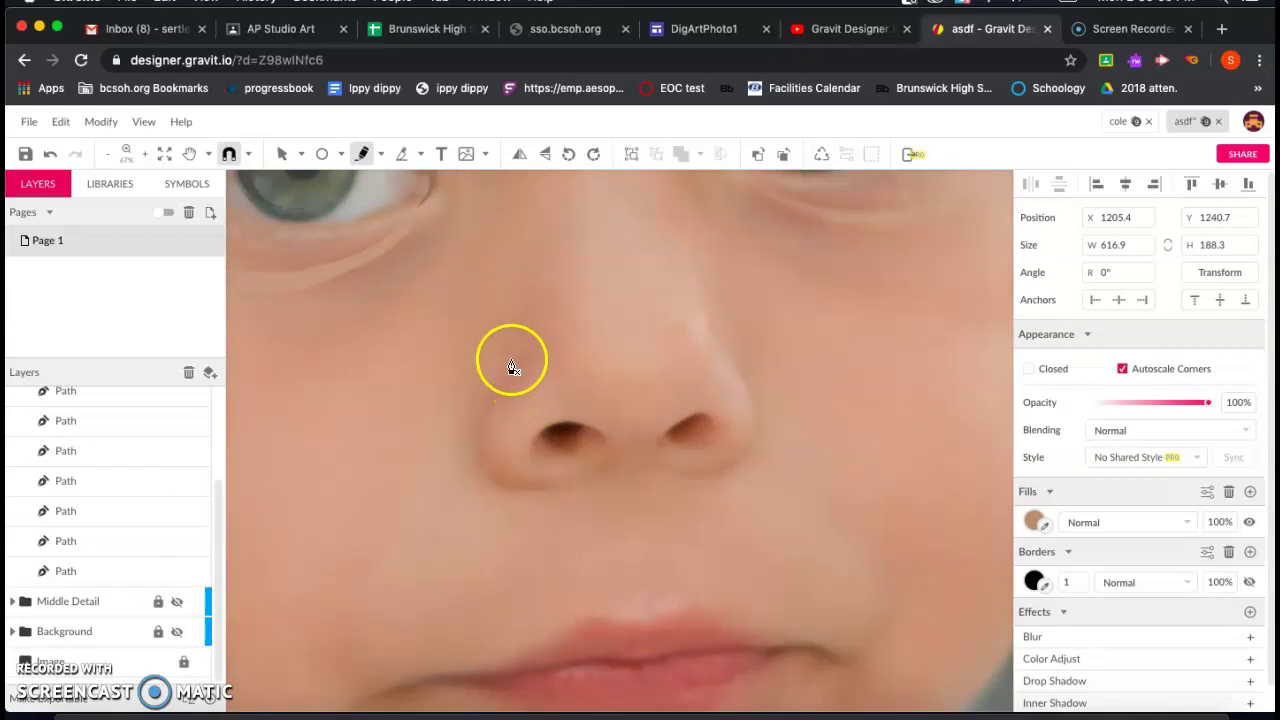
click(504, 363)
click(537, 347)
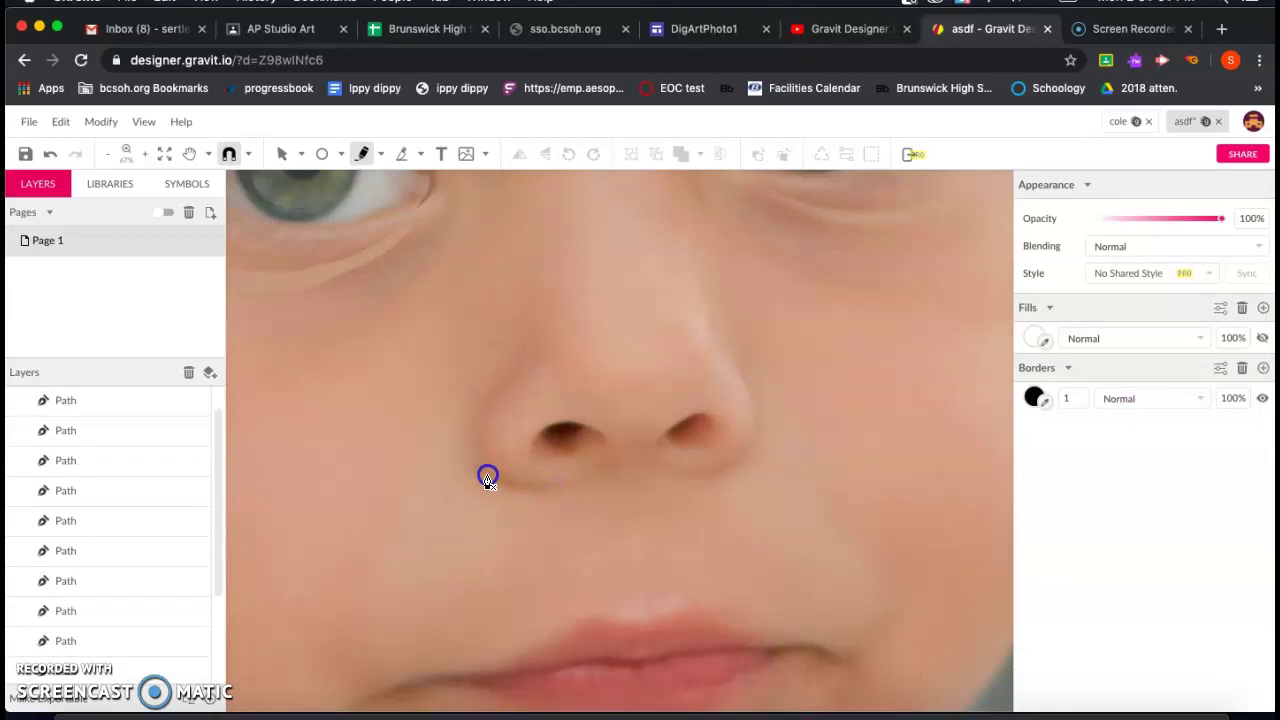
Close the nose shading path and fill it with a skin tone sampled from the nose.
click(517, 348)
click(517, 348)
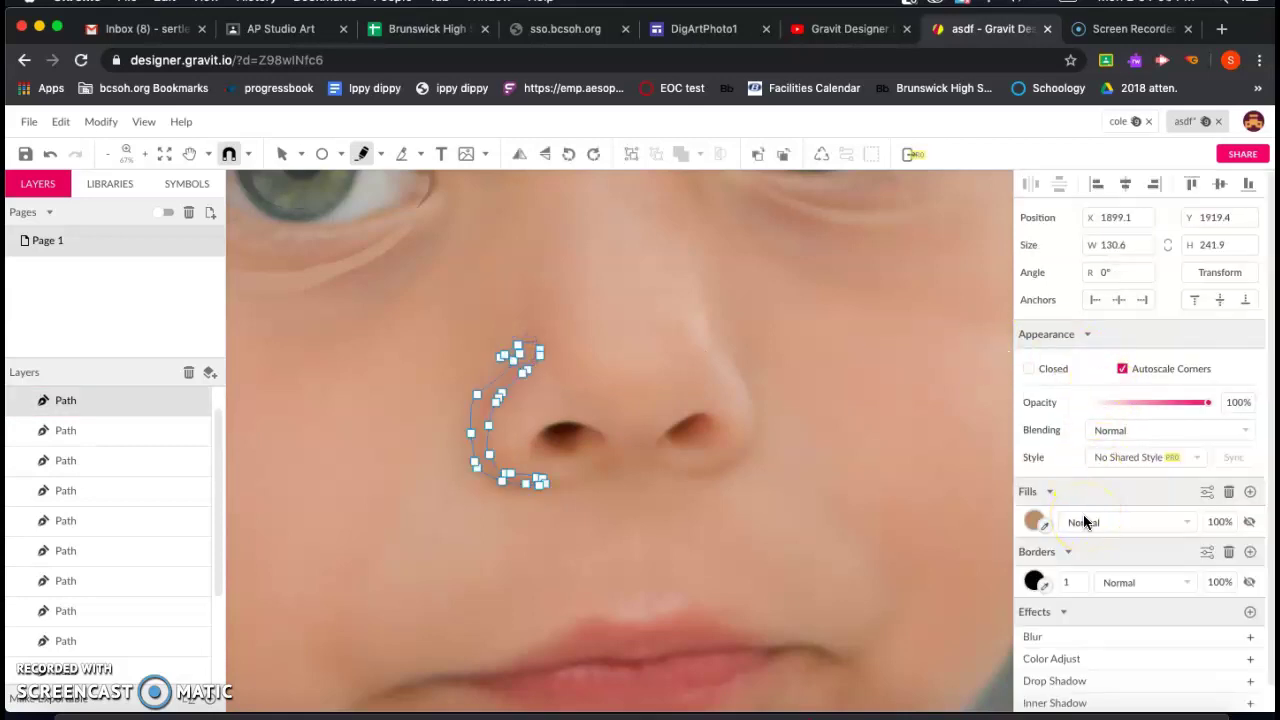
click(1045, 526)
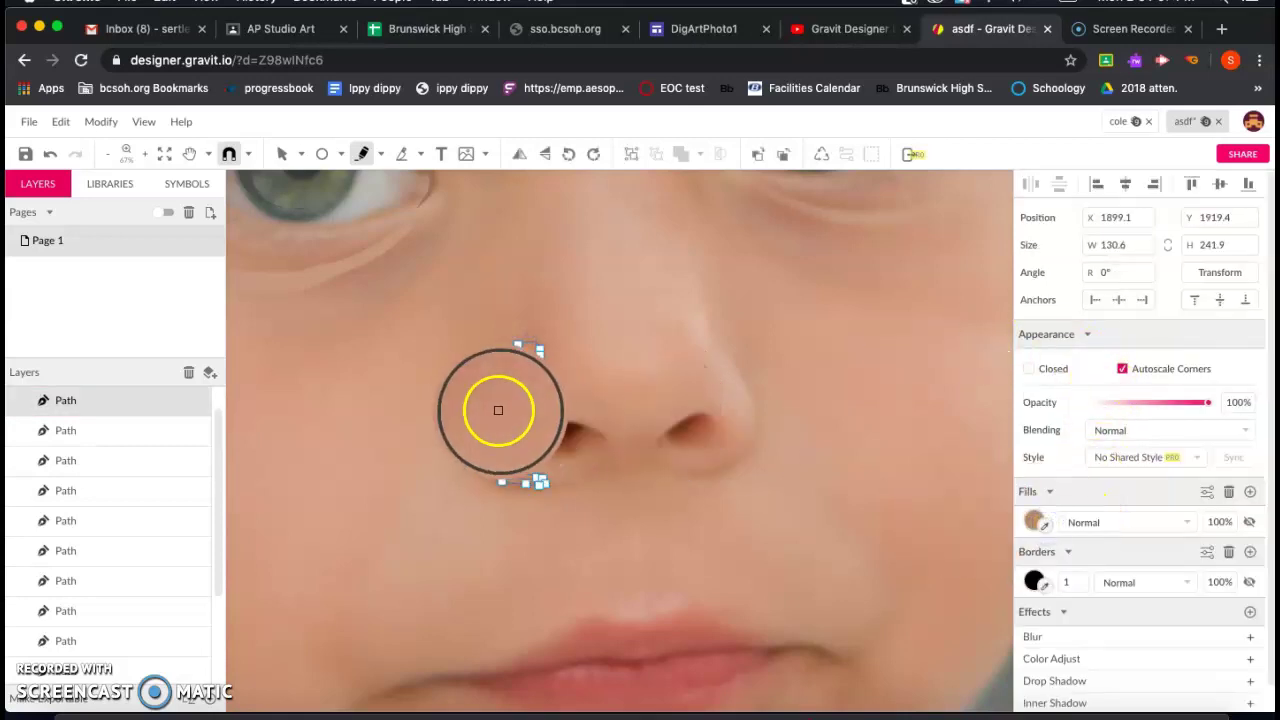
click(478, 440)
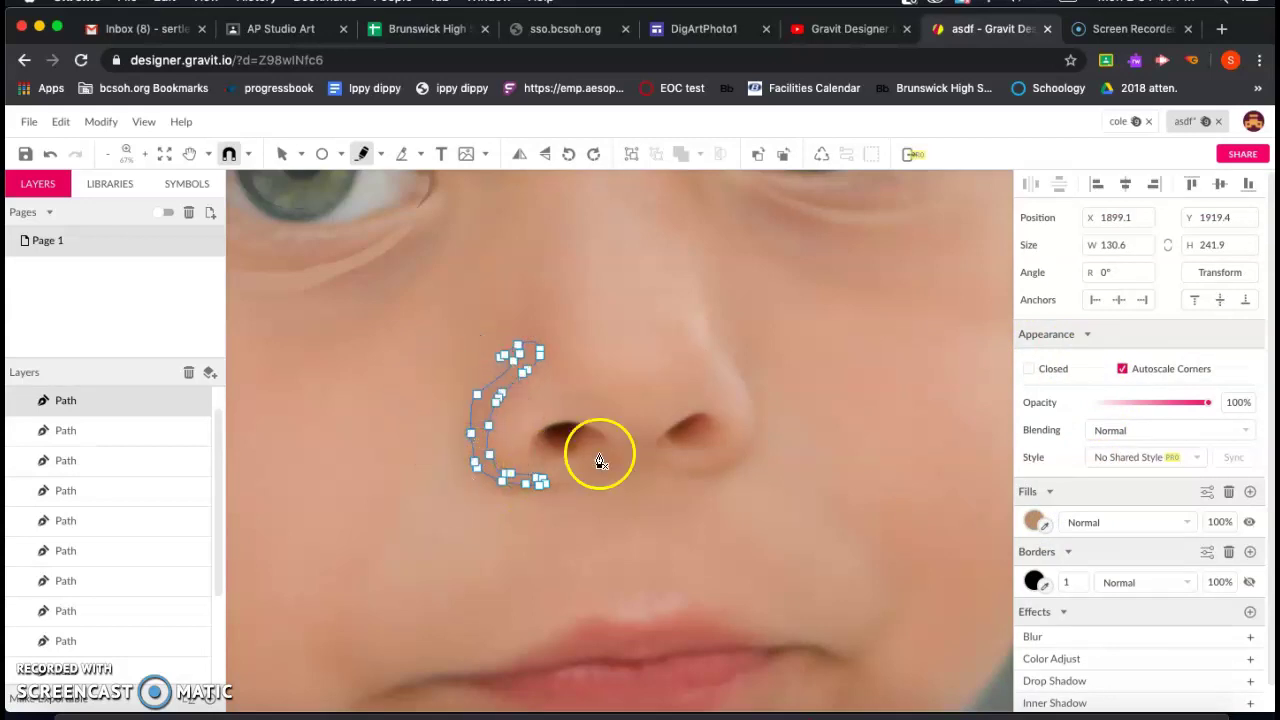
Trace a closed shape under the right nostril, fill it with sampled nose colour, and deselect.
click(668, 482)
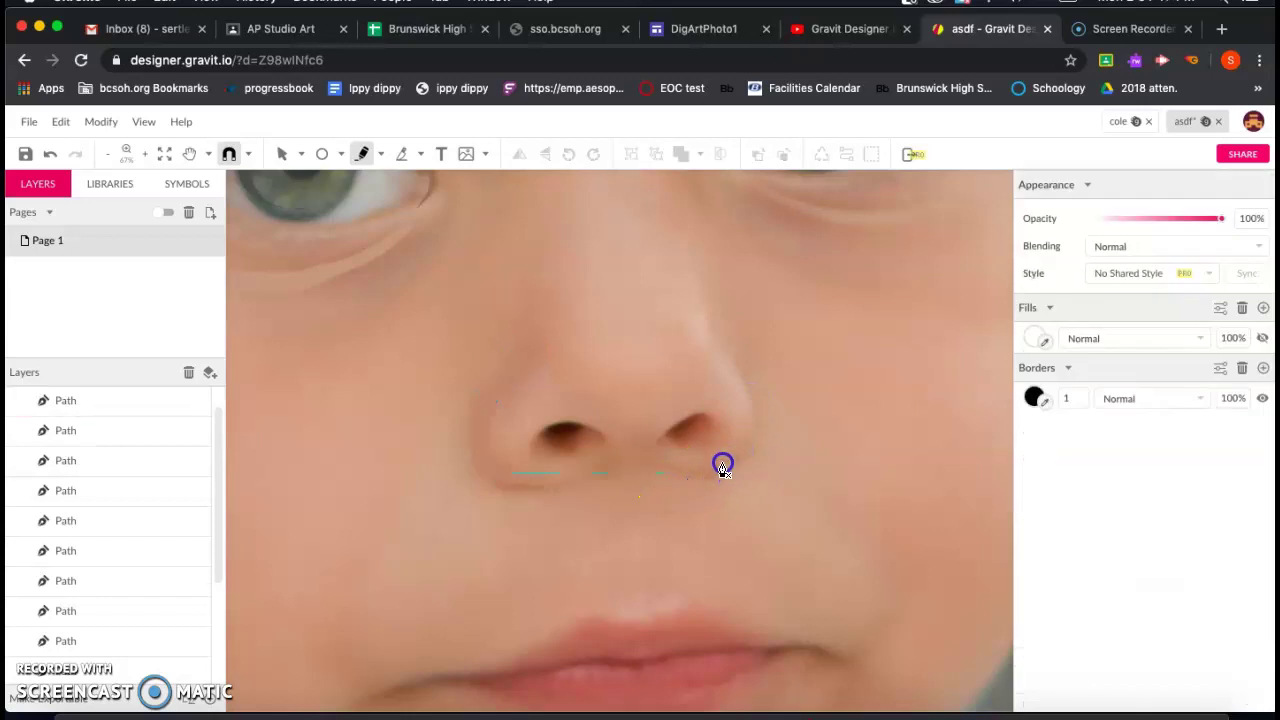
click(661, 474)
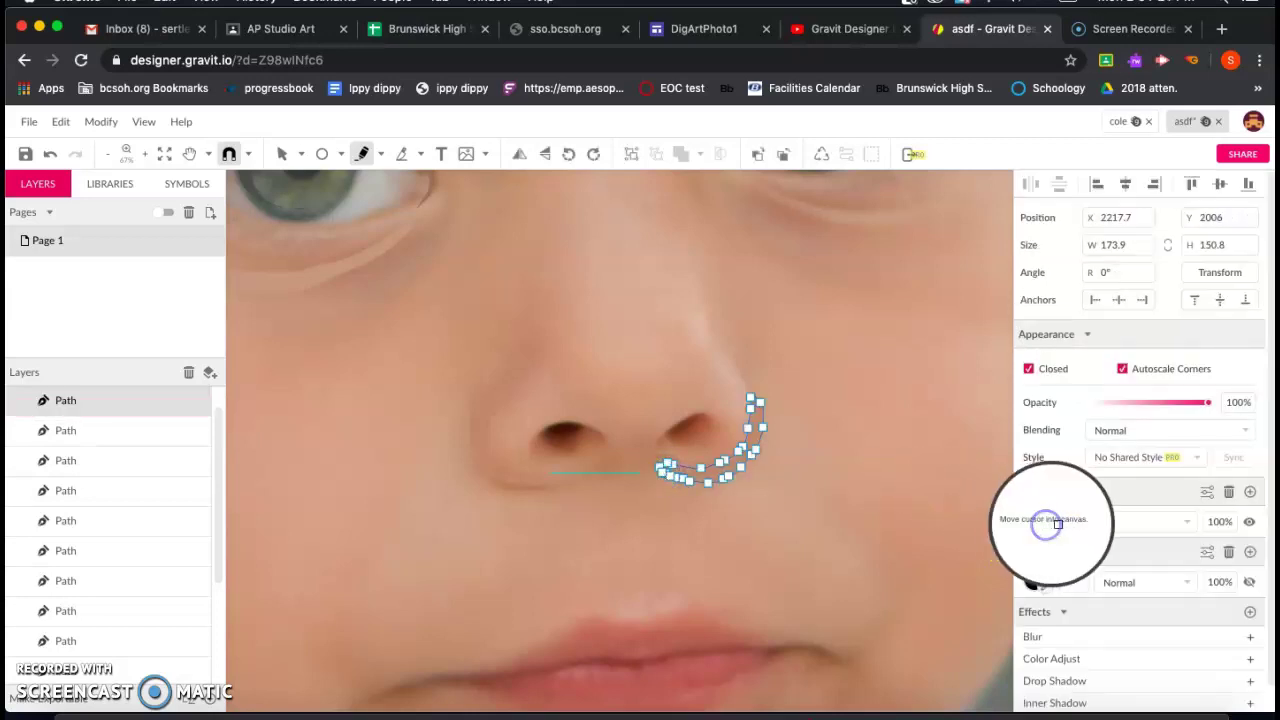
click(1249, 521)
click(1250, 524)
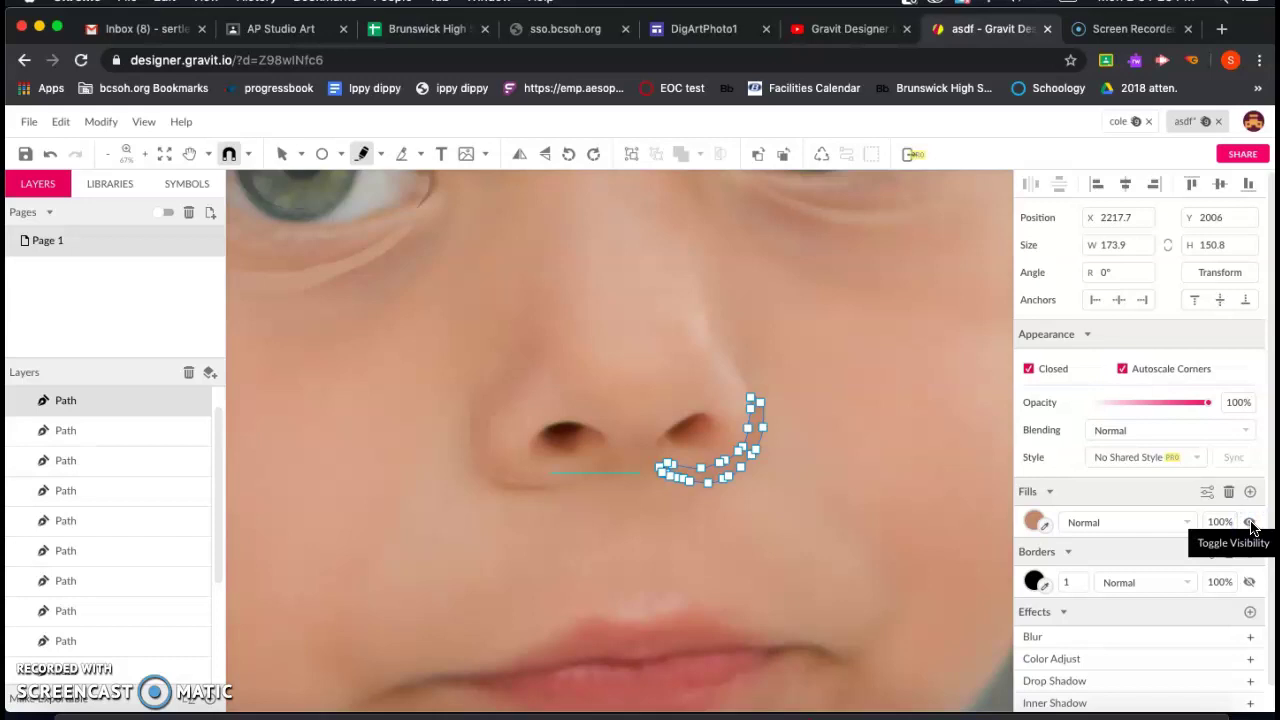
click(1044, 524)
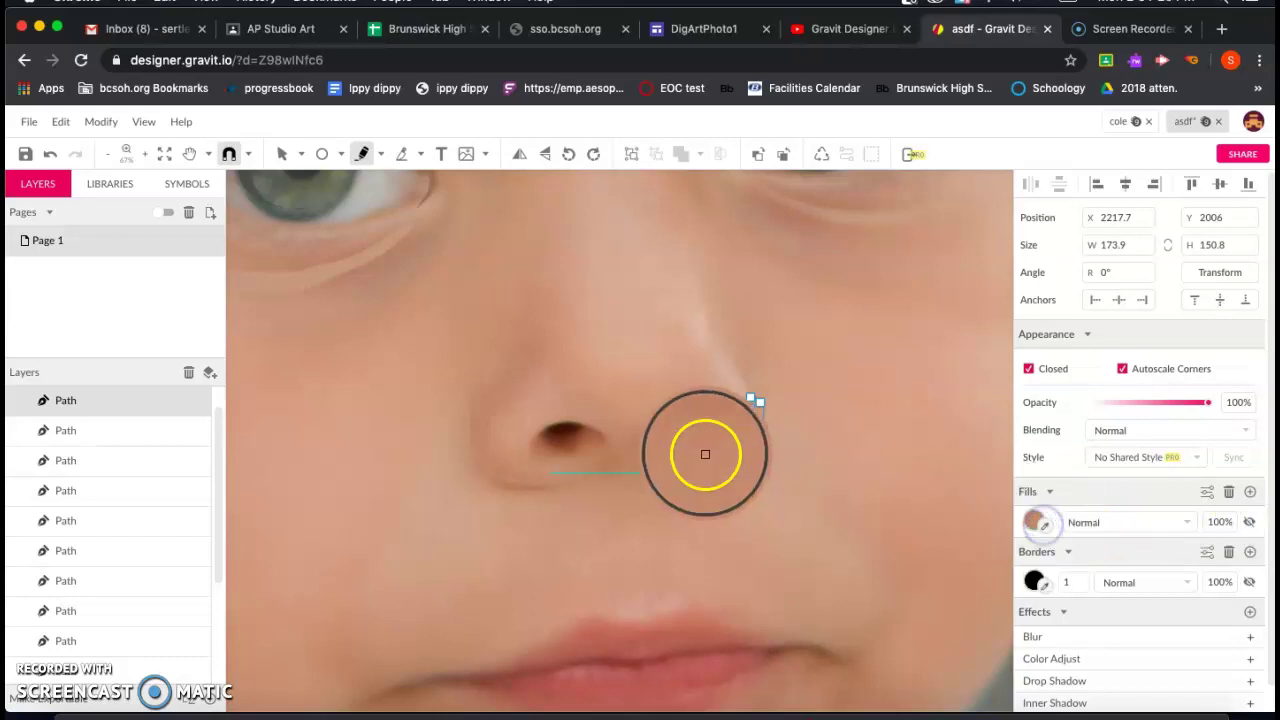
click(718, 459)
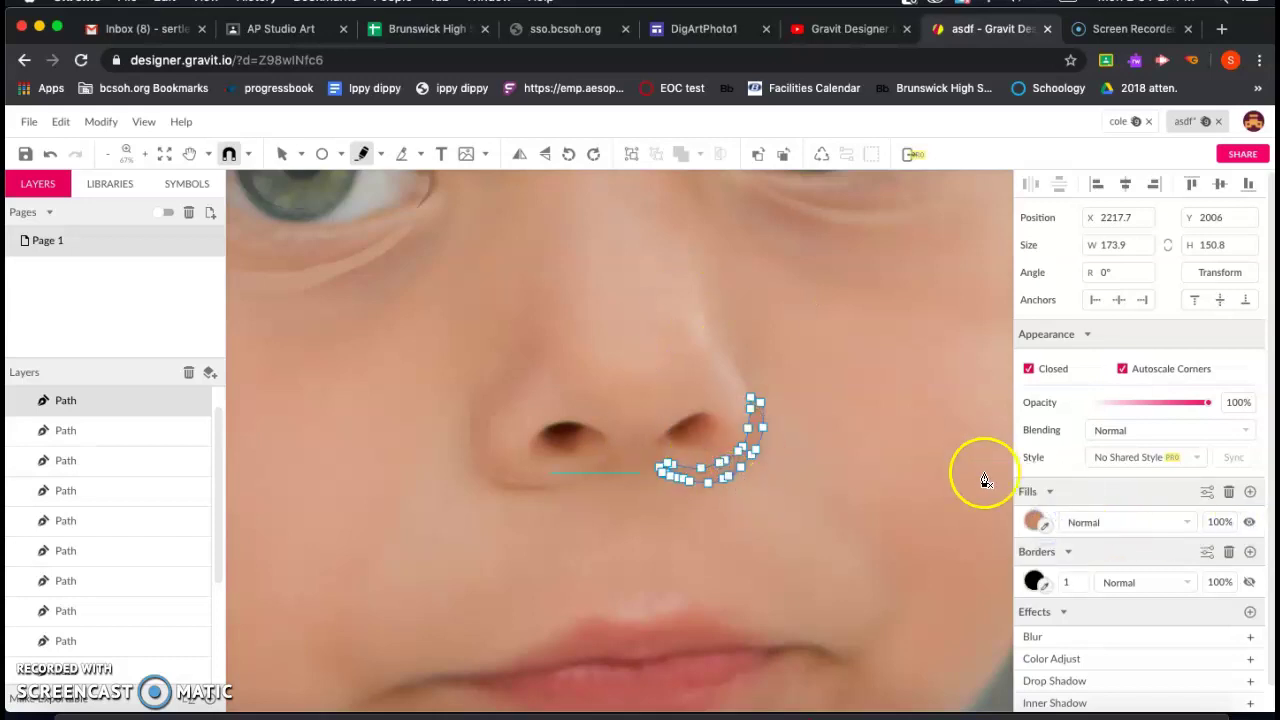
scroll(789, 413, up, 3)
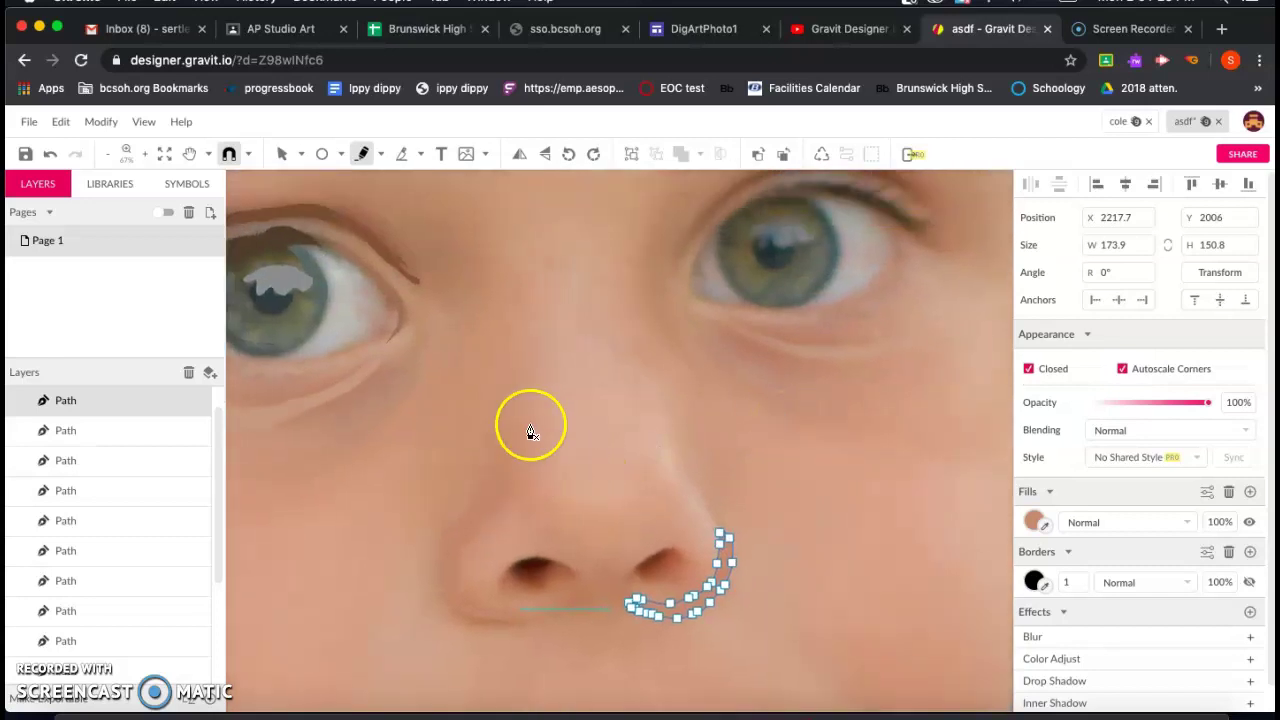
click(549, 310)
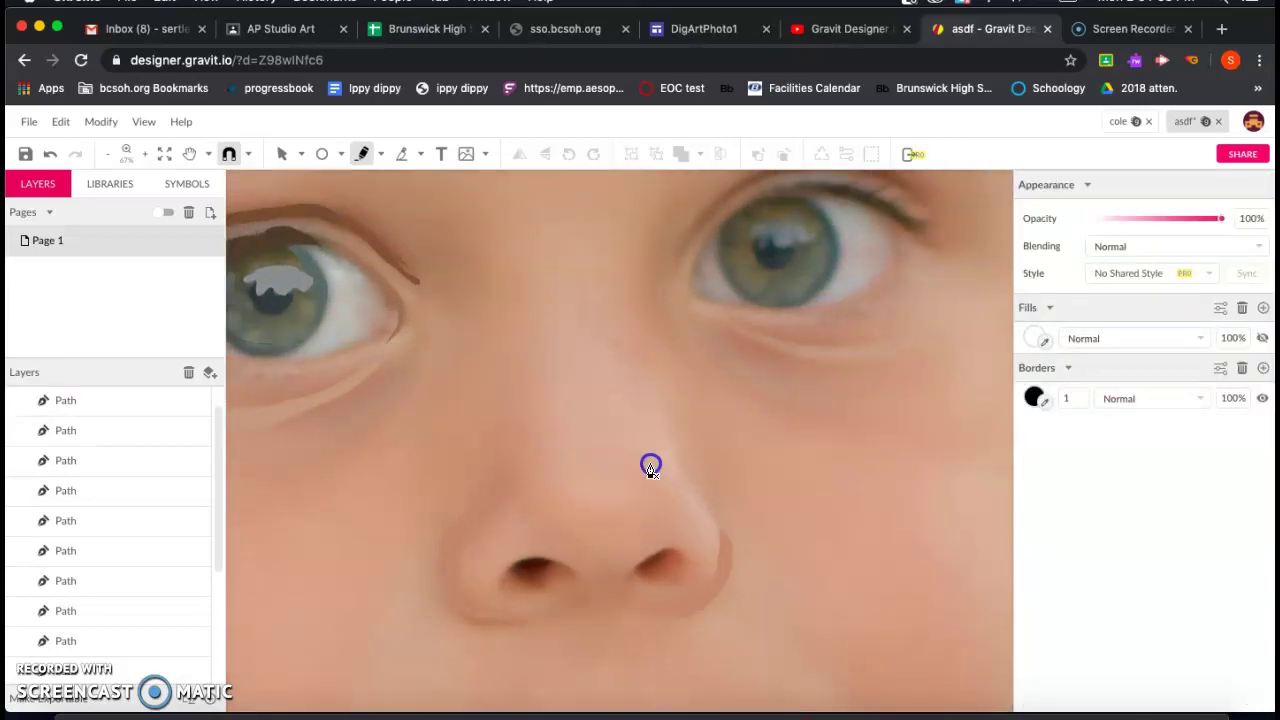
Fill the nose bridge shape with a light skin tone sampled from the photo.
click(538, 370)
click(1041, 525)
click(588, 394)
scroll(743, 491, down, 3)
scroll(743, 491, right, 2)
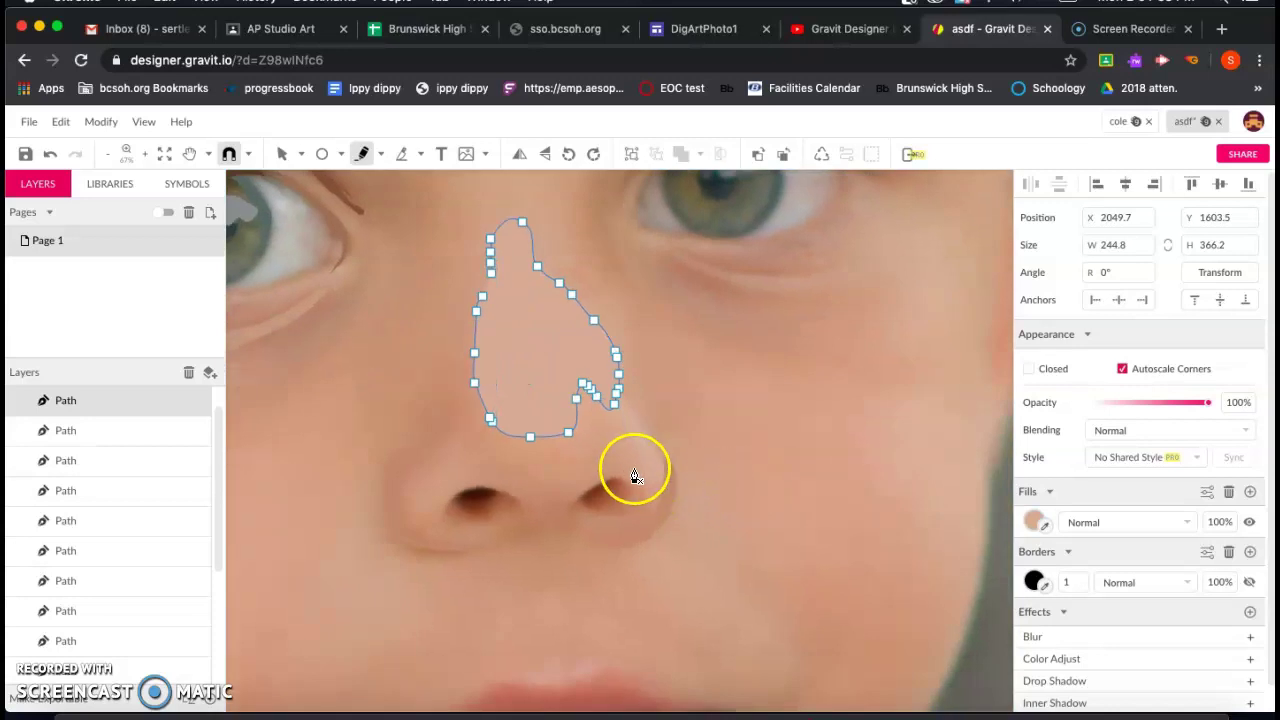
click(641, 448)
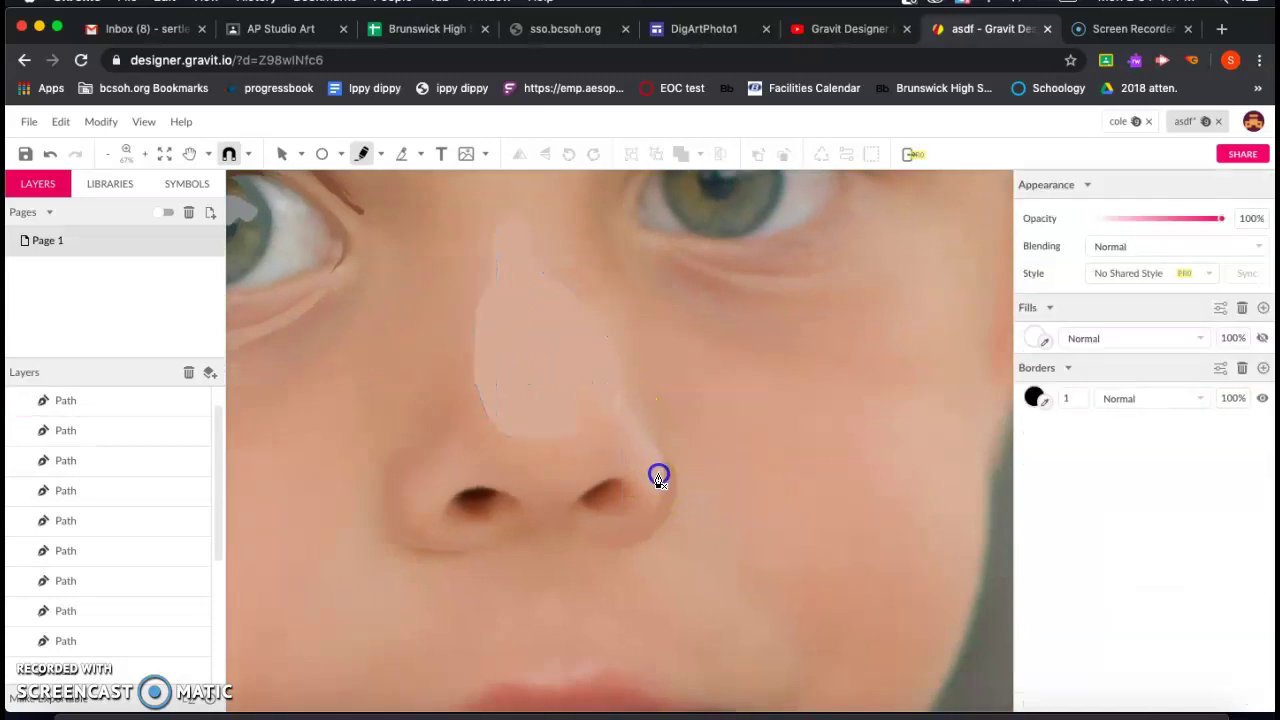
Draw a small shading shape beside the nose tip and fill it with sampled skin colour.
drag(622, 405, 623, 420)
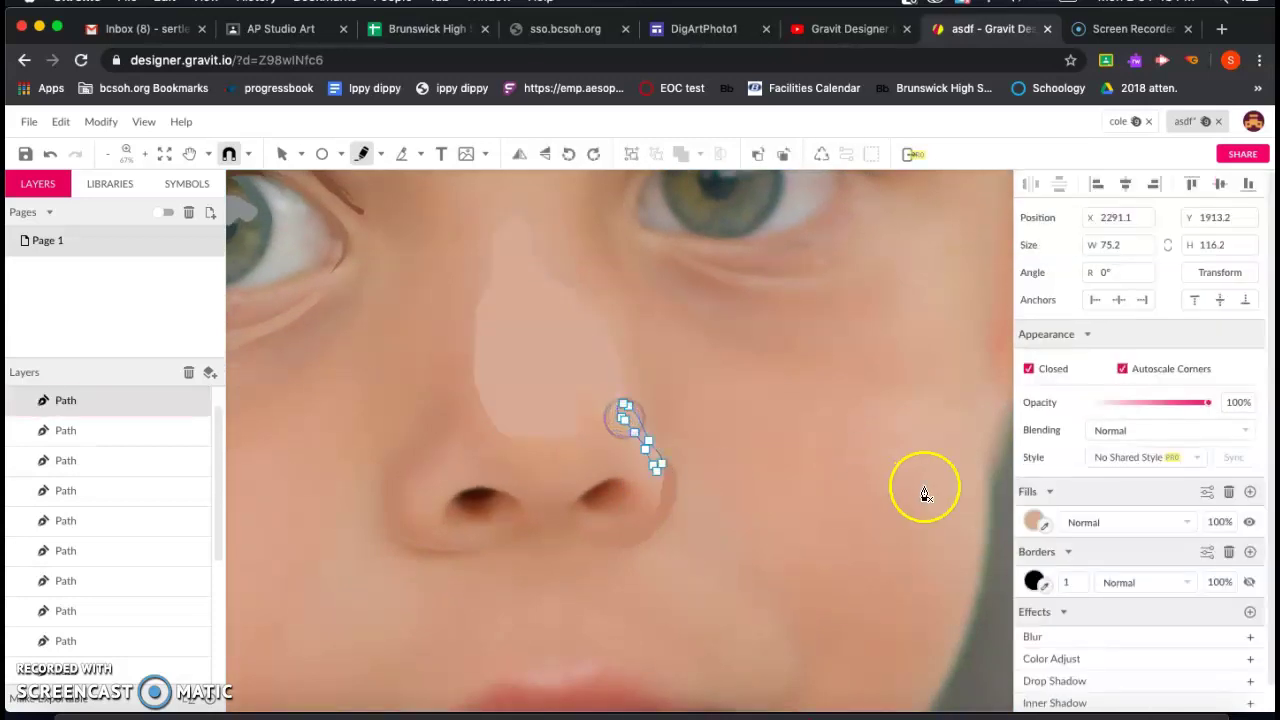
click(1041, 522)
click(619, 423)
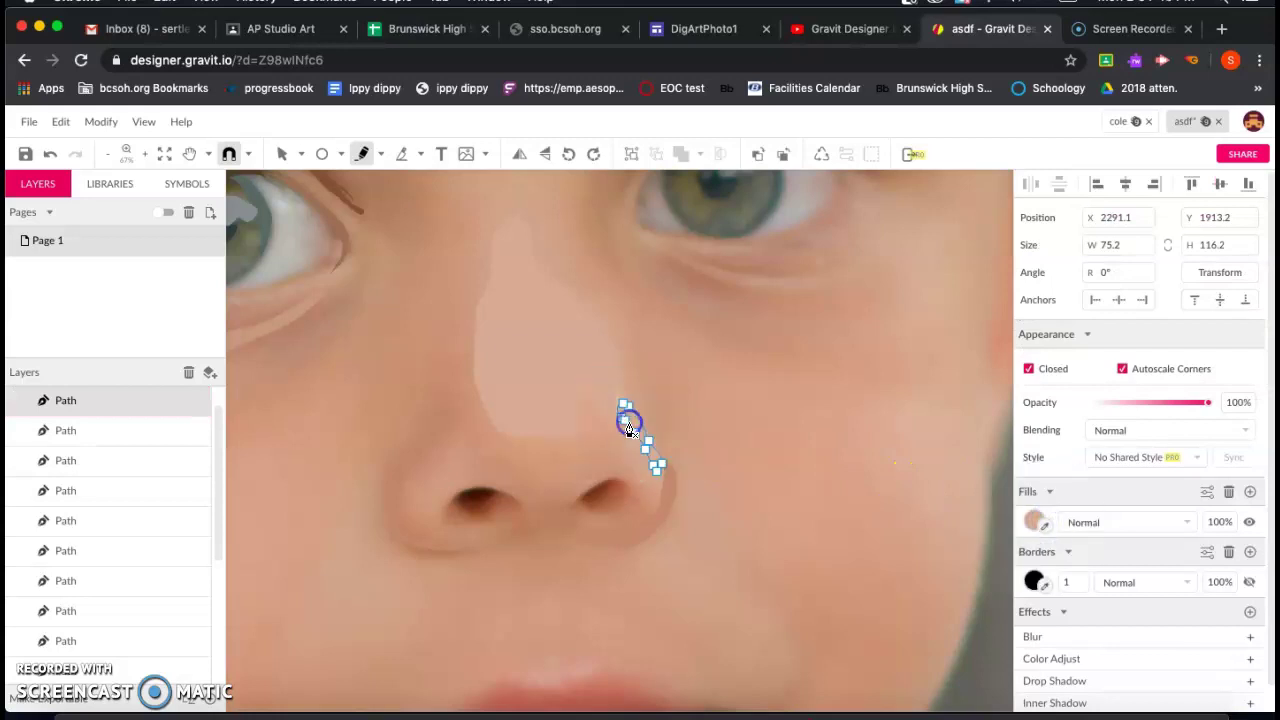
scroll(825, 578, down, 5)
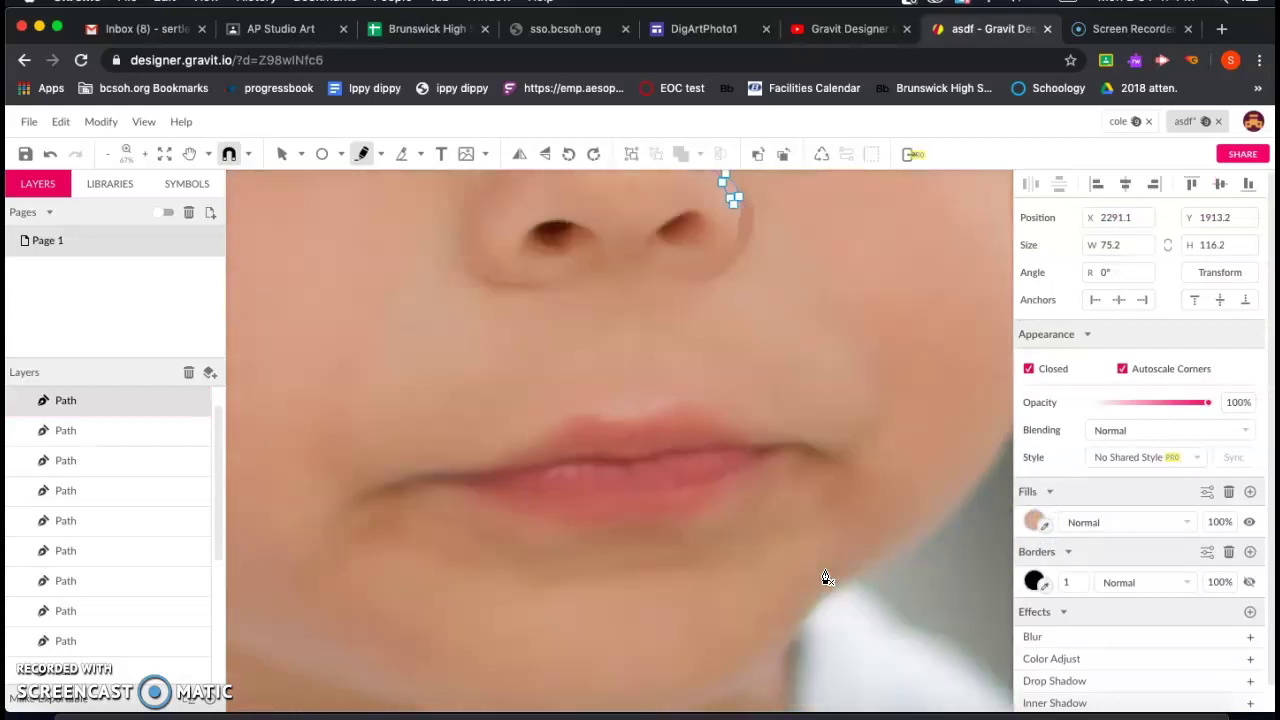
click(1040, 578)
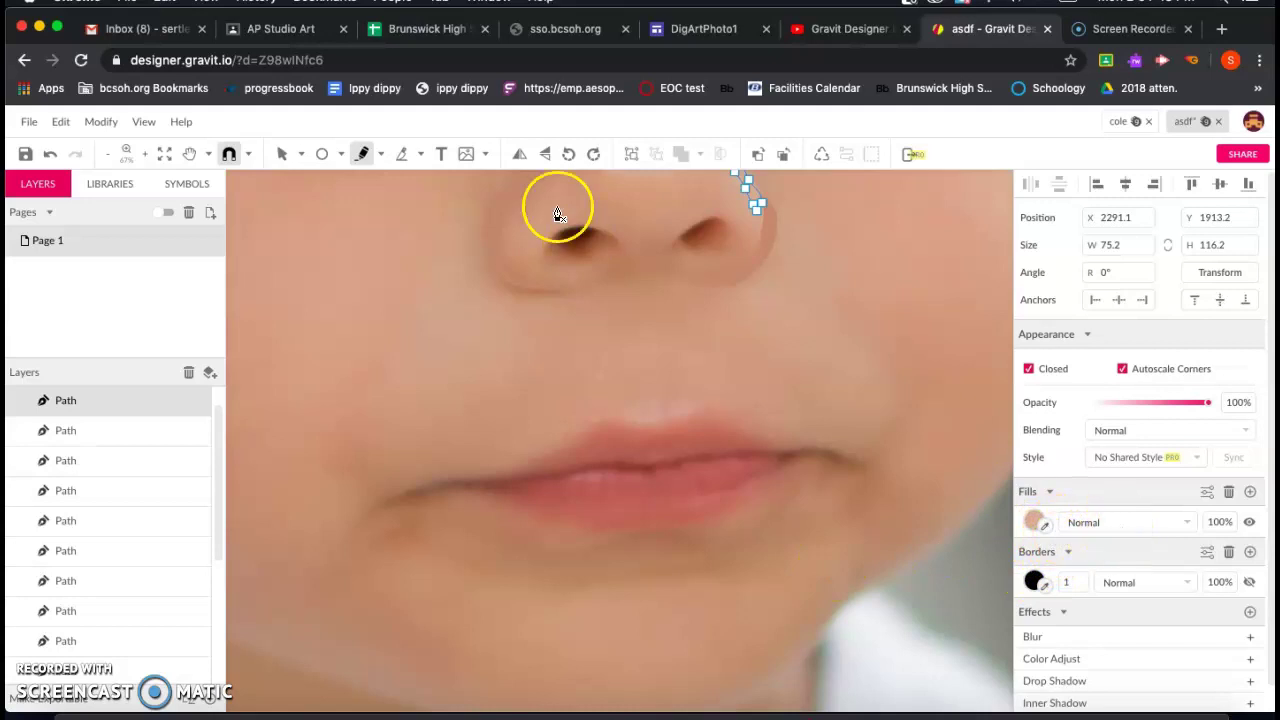
click(363, 155)
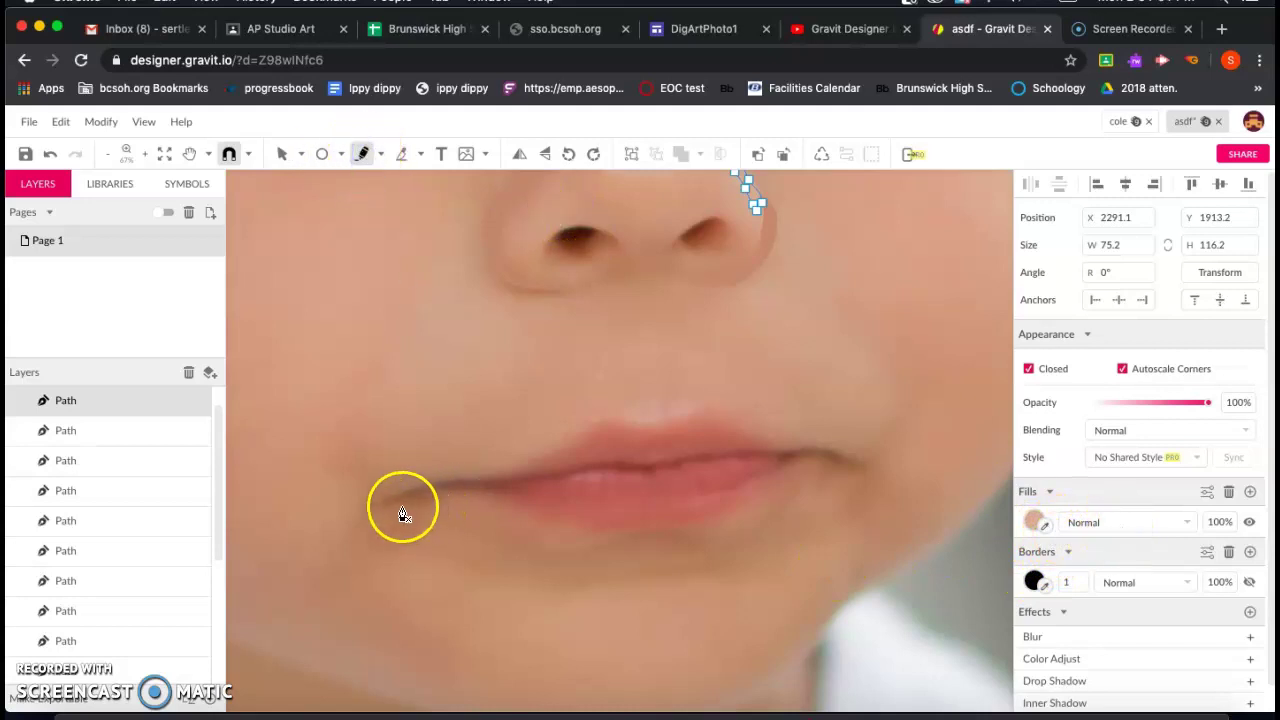
click(421, 502)
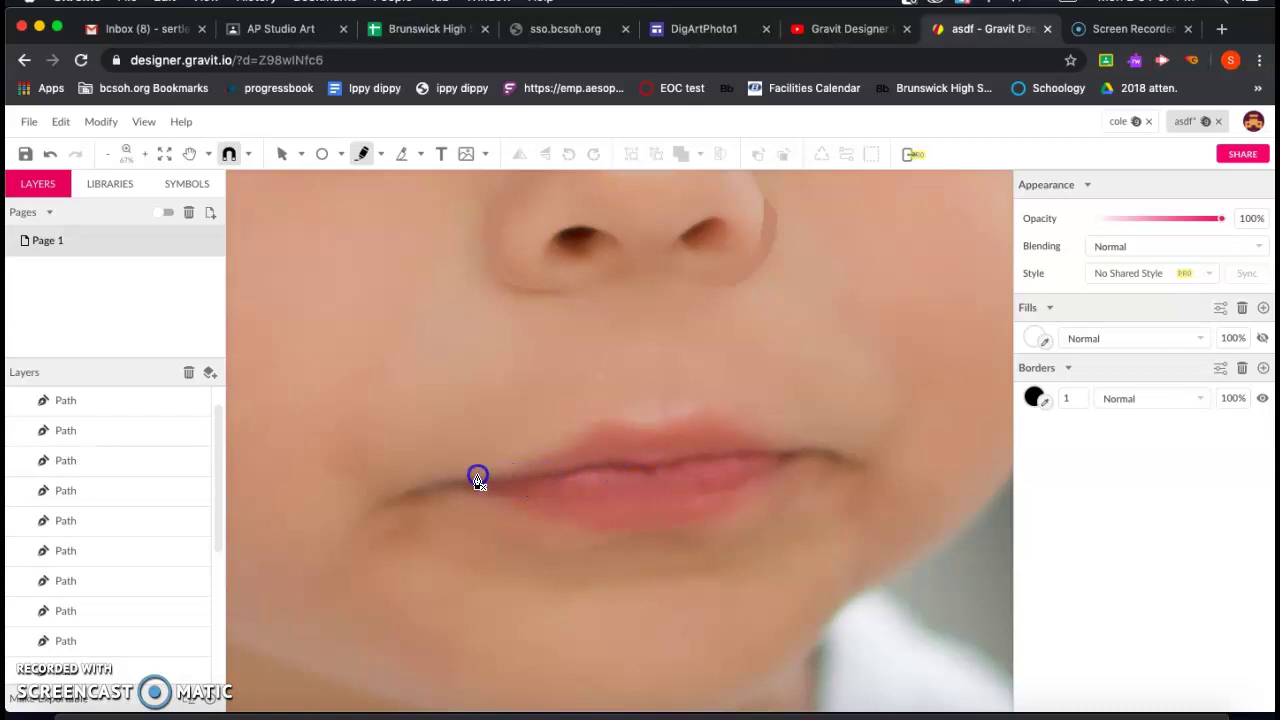
Draw the dark line between the lips and fill it with a sampled colour.
drag(423, 486, 391, 500)
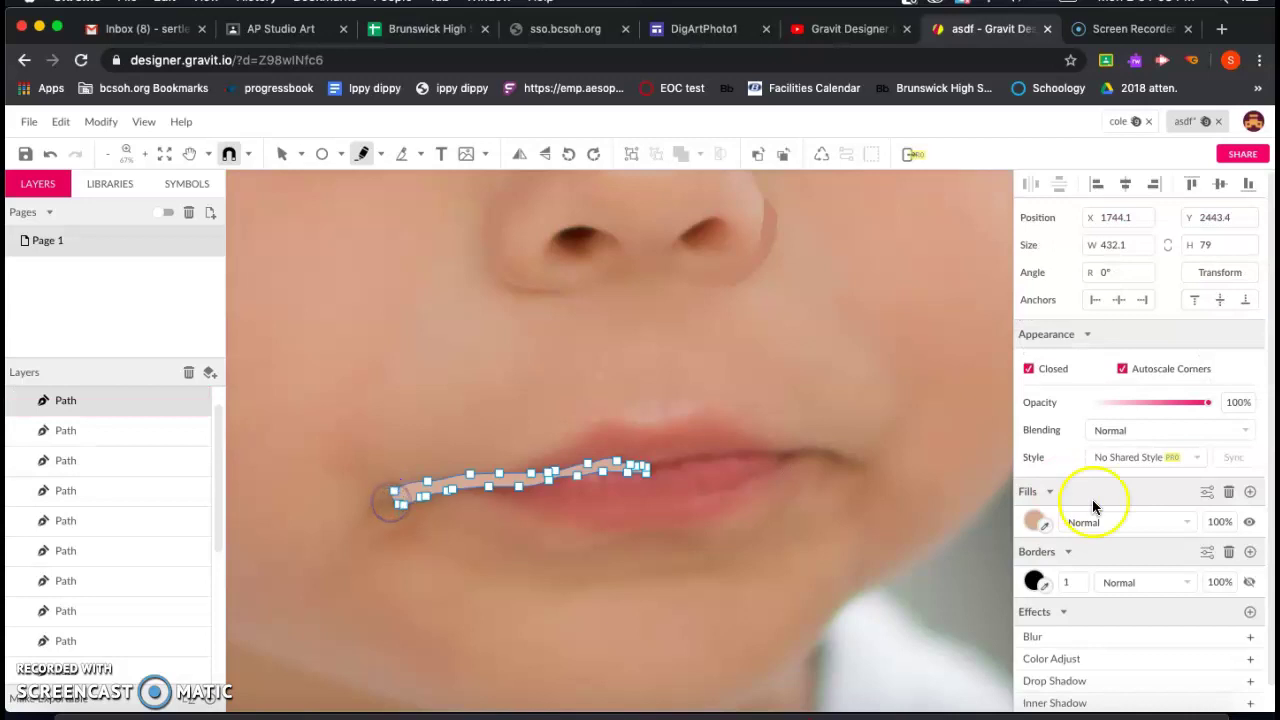
click(588, 472)
mouse_move(588, 472)
mouse_down()
mouse_move(648, 470)
mouse_move(690, 488)
mouse_move(653, 486)
mouse_move(651, 471)
mouse_up()
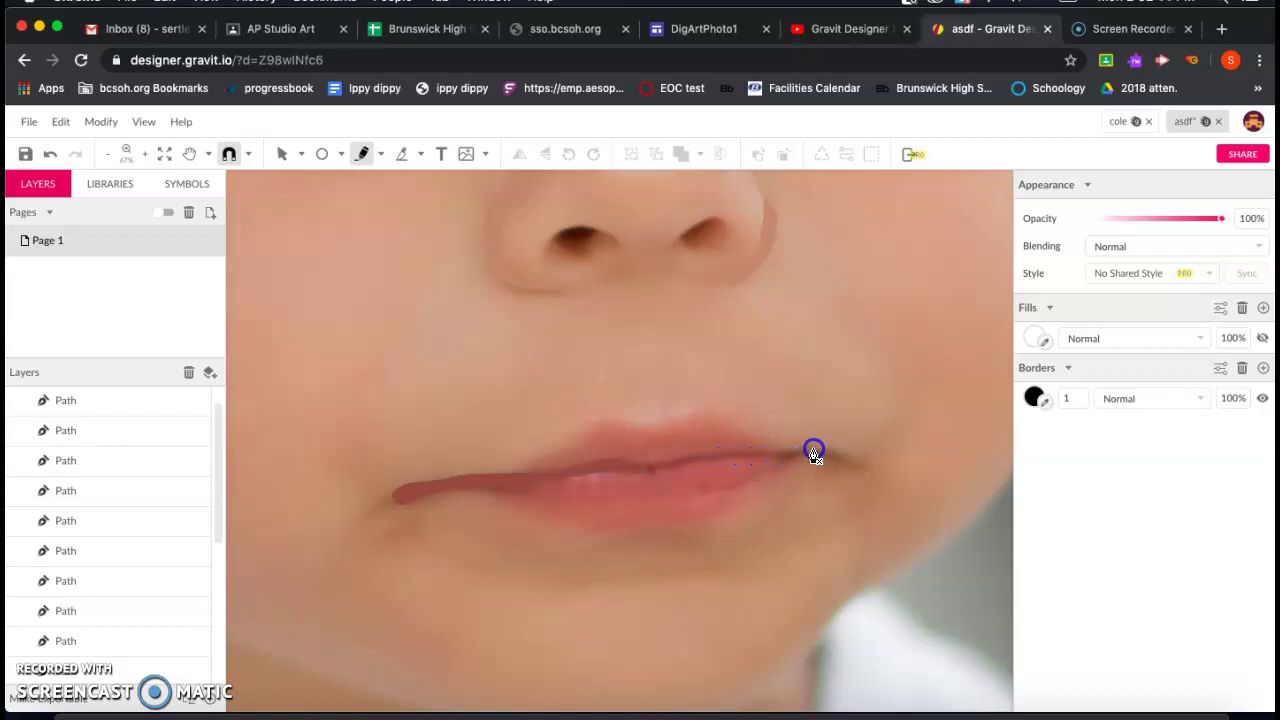
drag(690, 459, 655, 472)
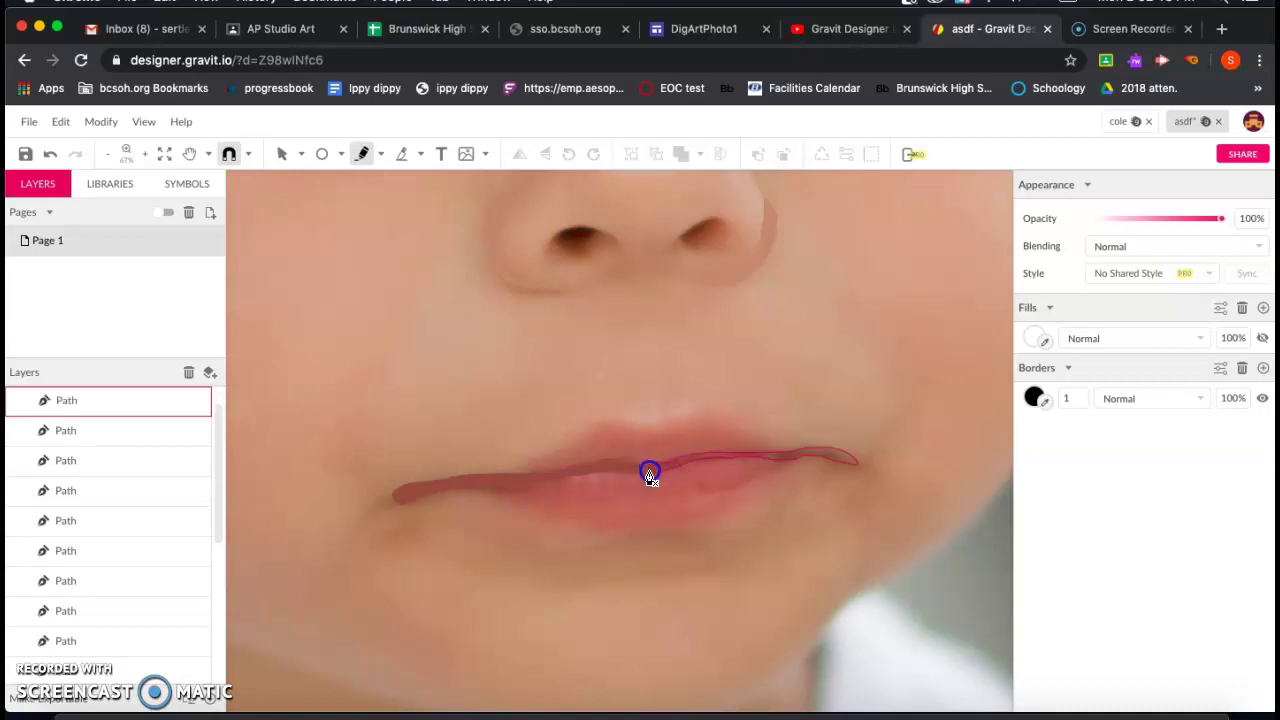
click(1044, 526)
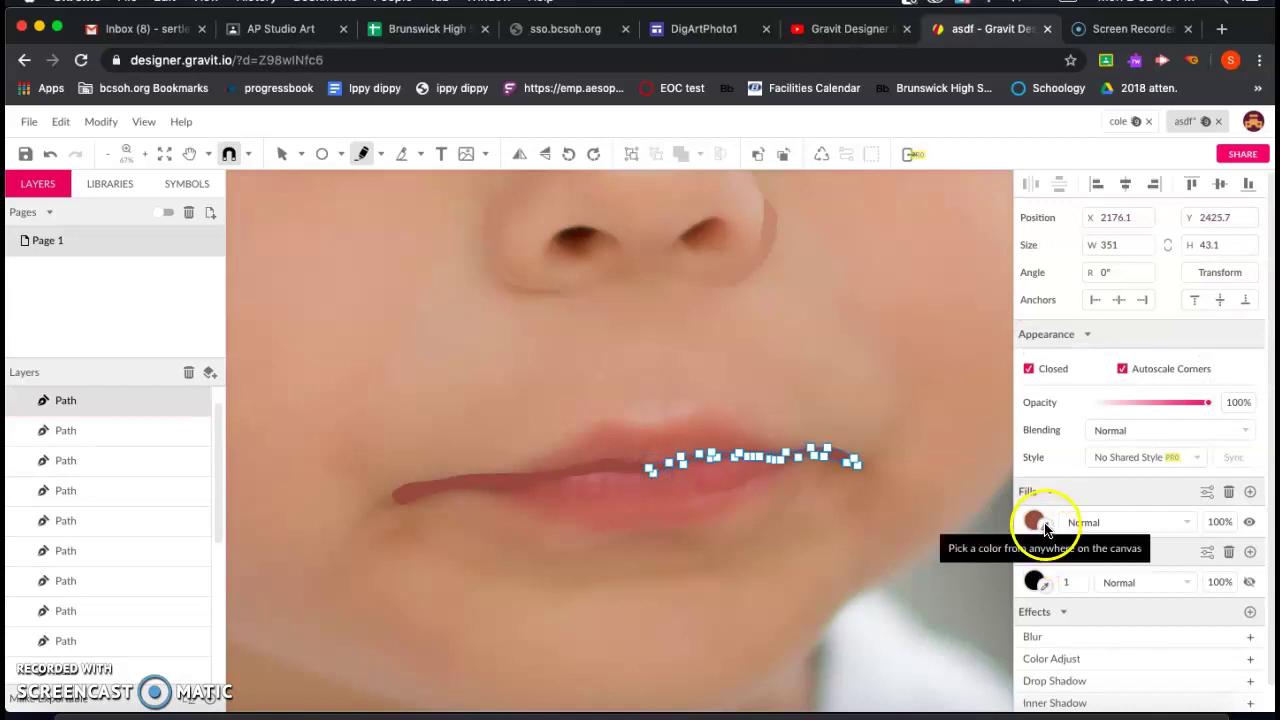
scroll(749, 523, down, 1)
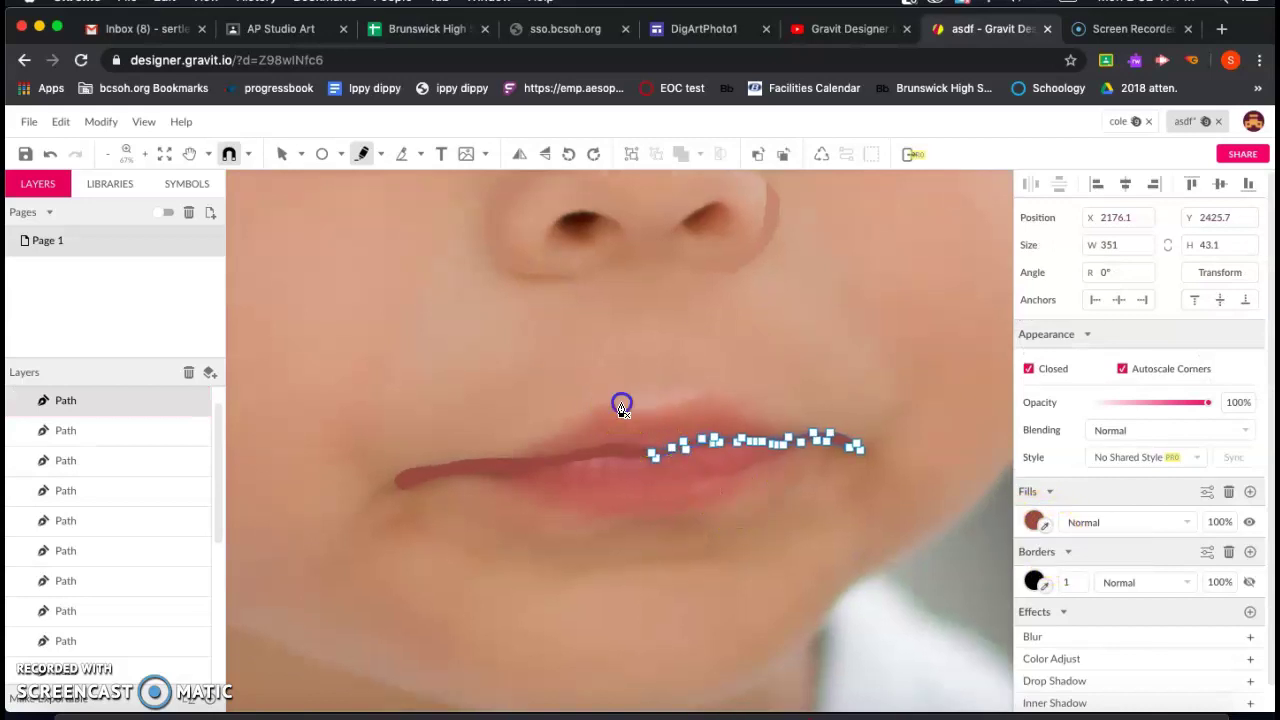
click(621, 407)
Trace a shape over the upper lip and fill it with the sampled pink lip colour.
drag(664, 398, 620, 405)
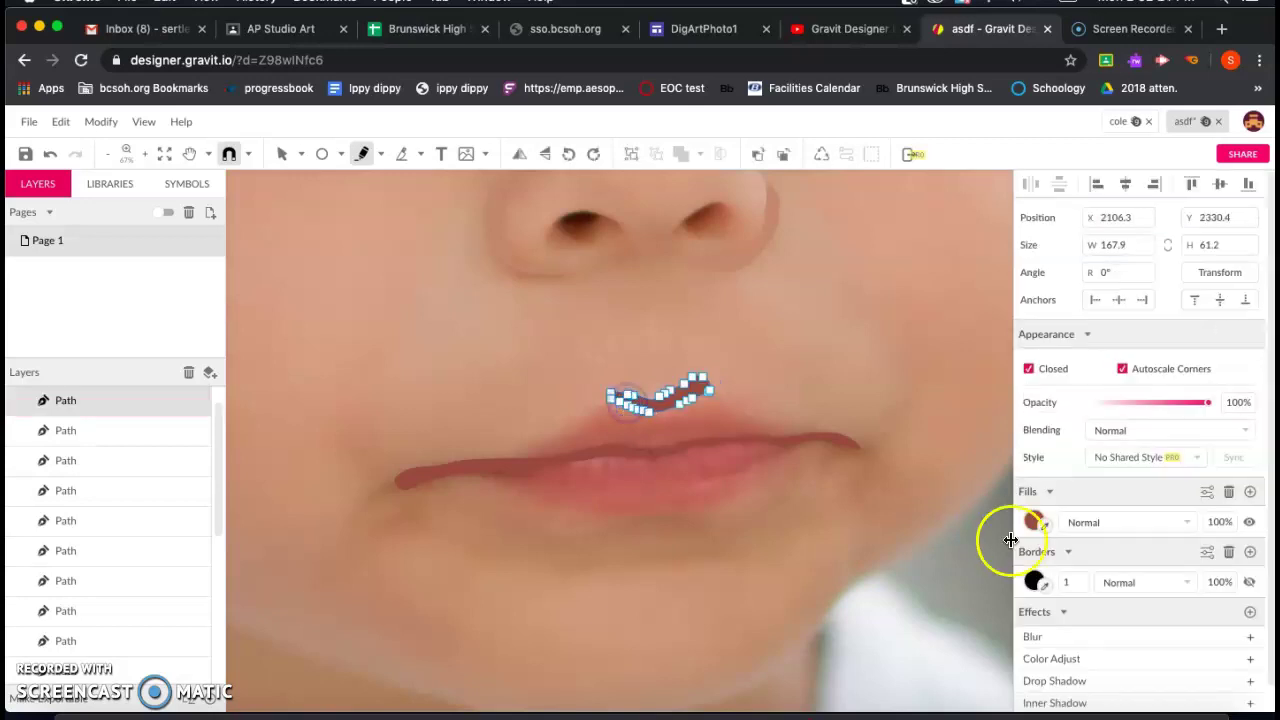
click(1249, 521)
click(1043, 519)
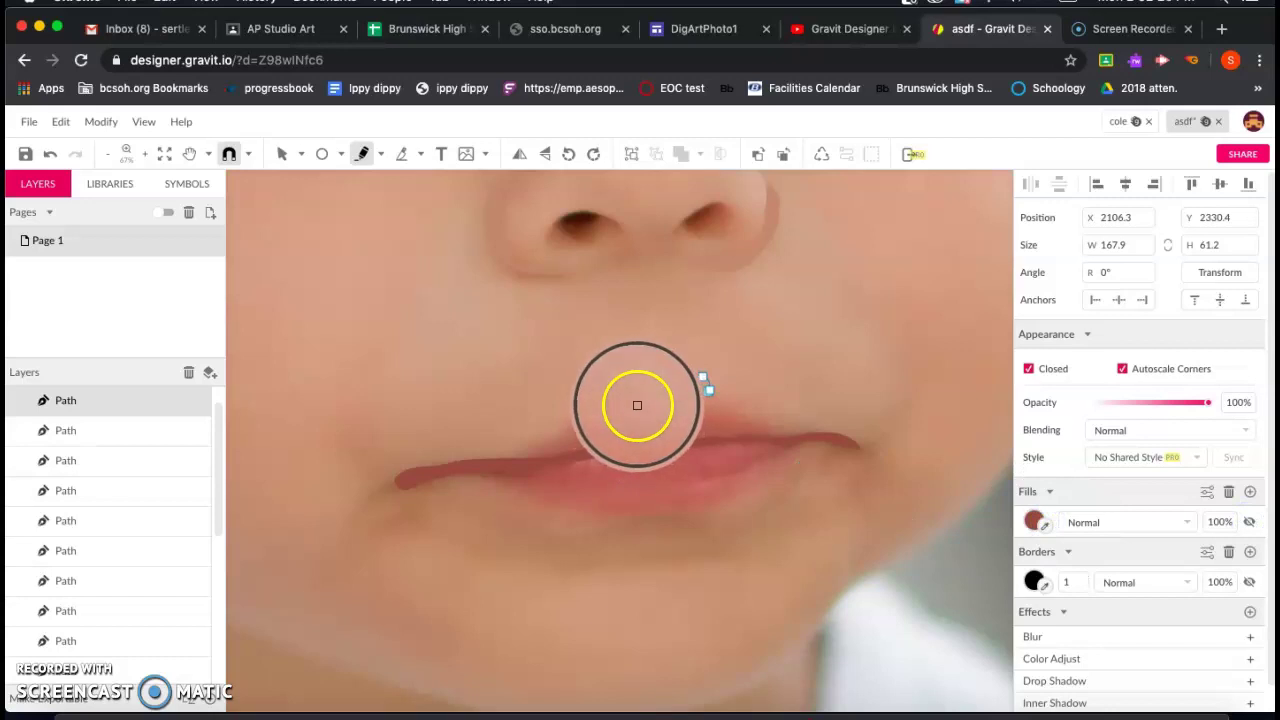
click(641, 406)
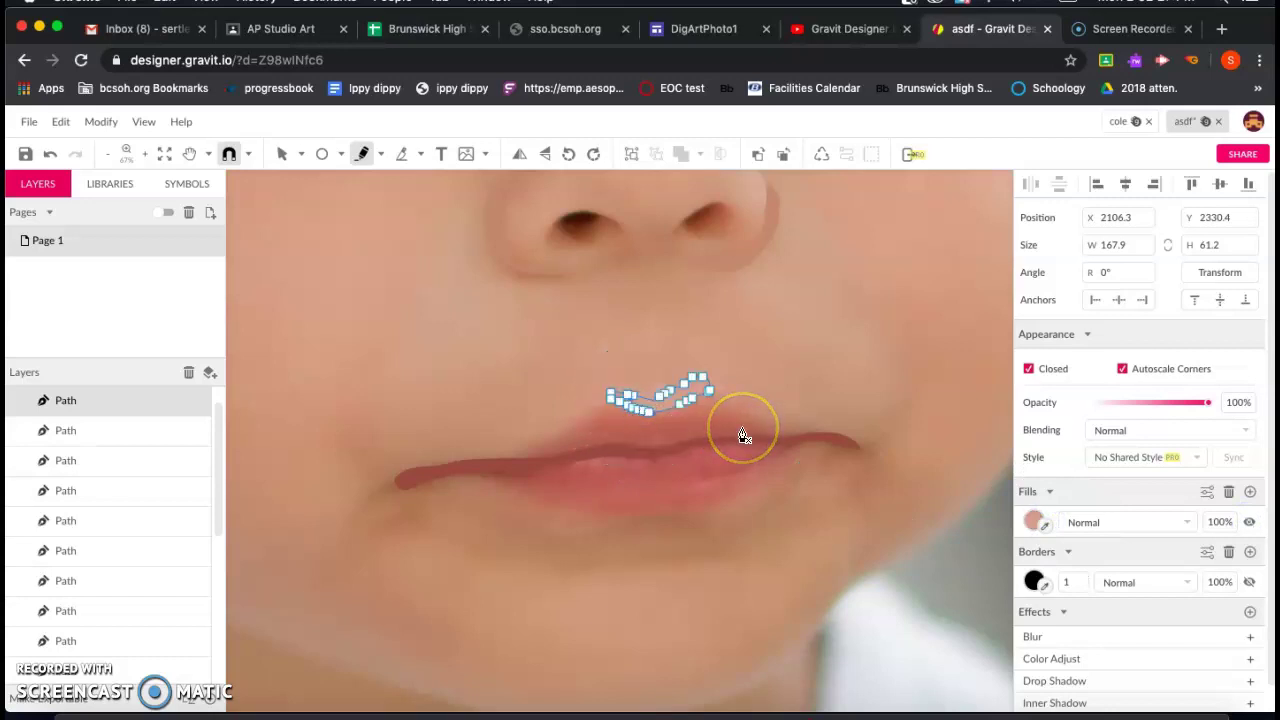
click(665, 517)
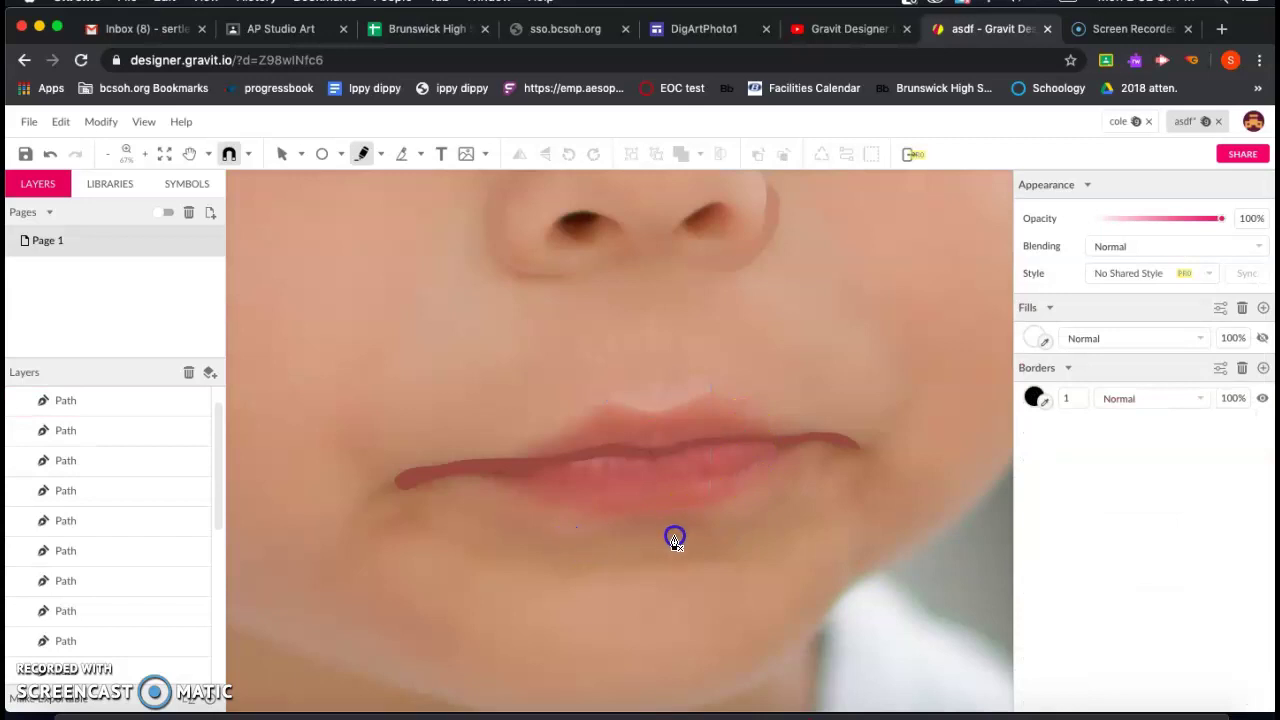
Fill the lower lip shape with a brownish tone sampled from the photo.
click(677, 514)
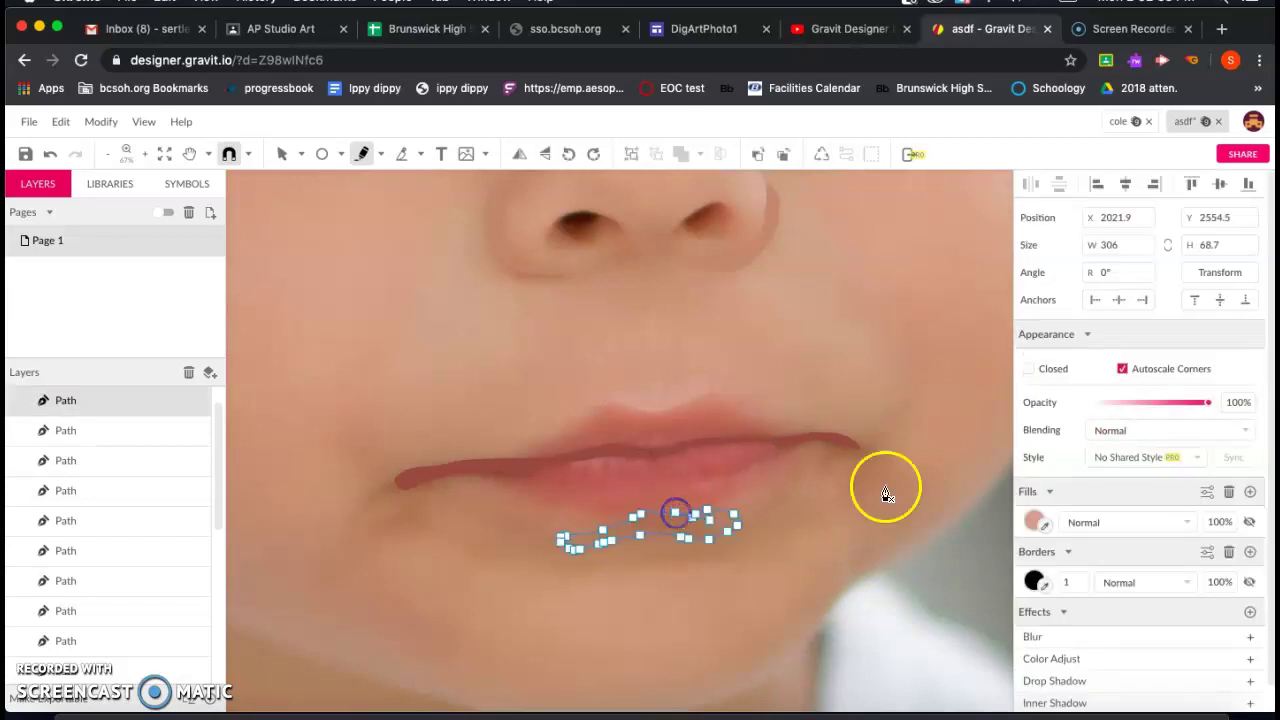
click(1047, 523)
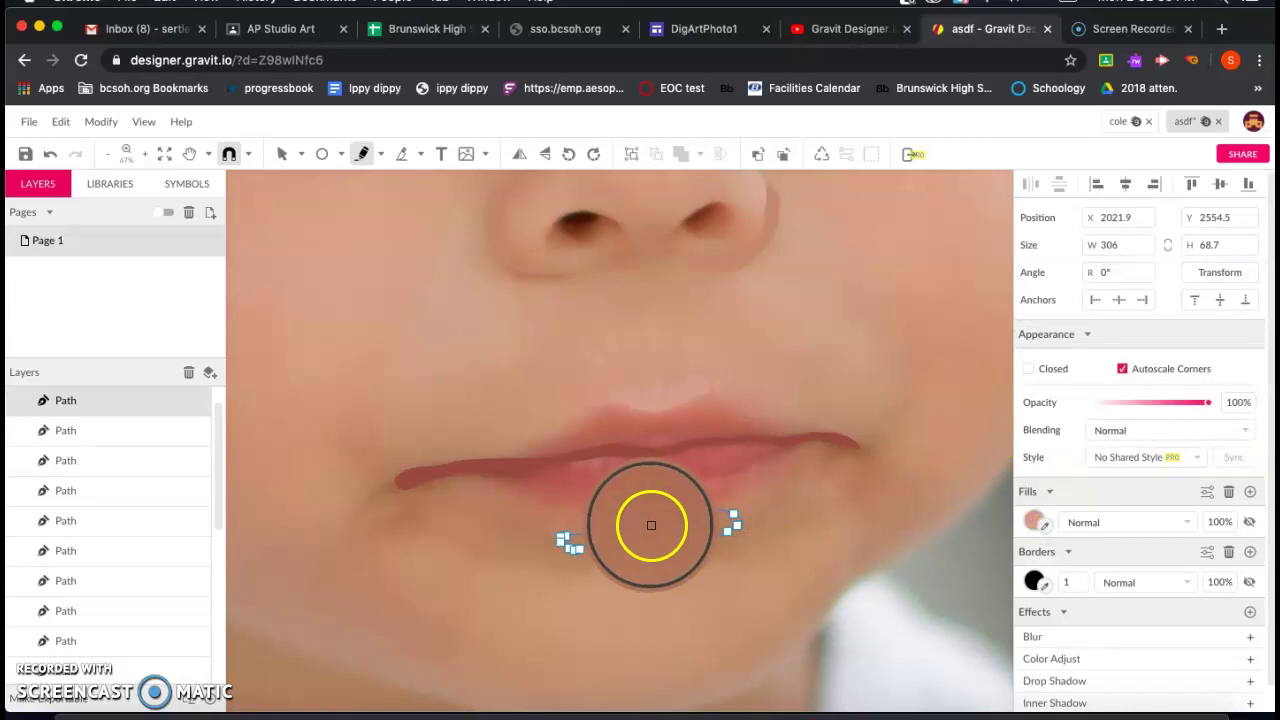
click(651, 530)
scroll(600, 530, down, 3)
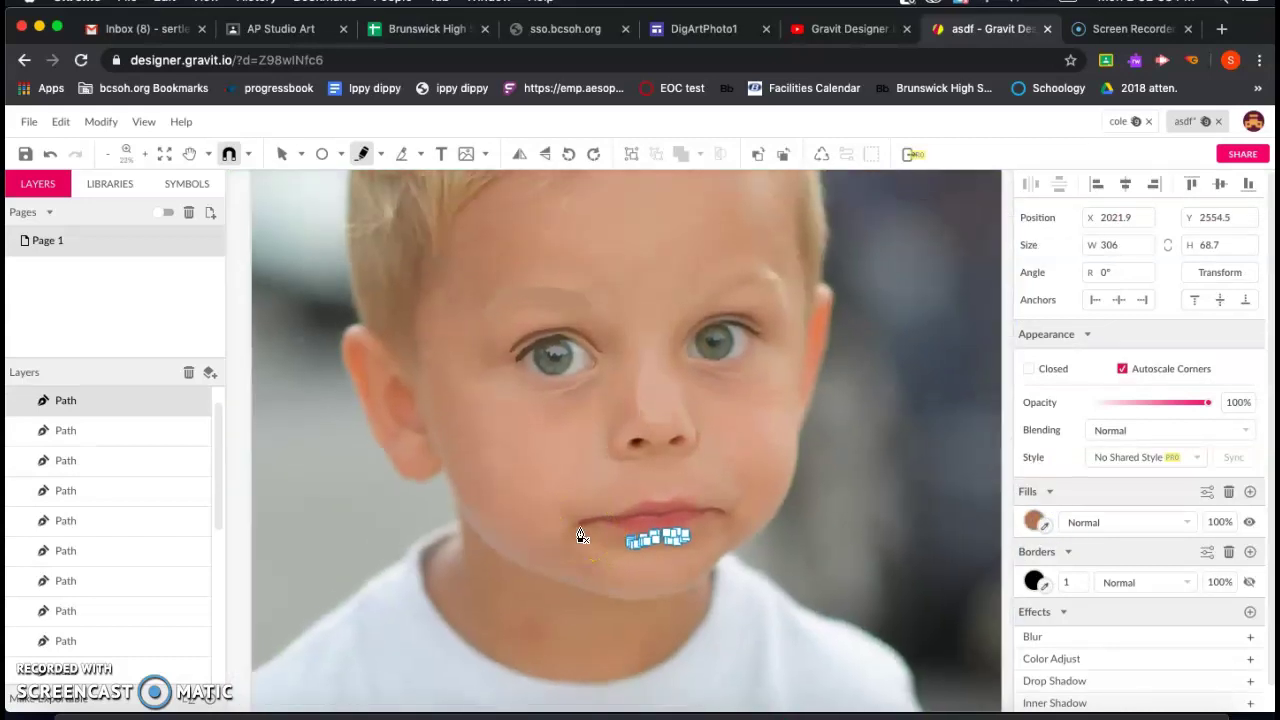
scroll(582, 537, up, 2)
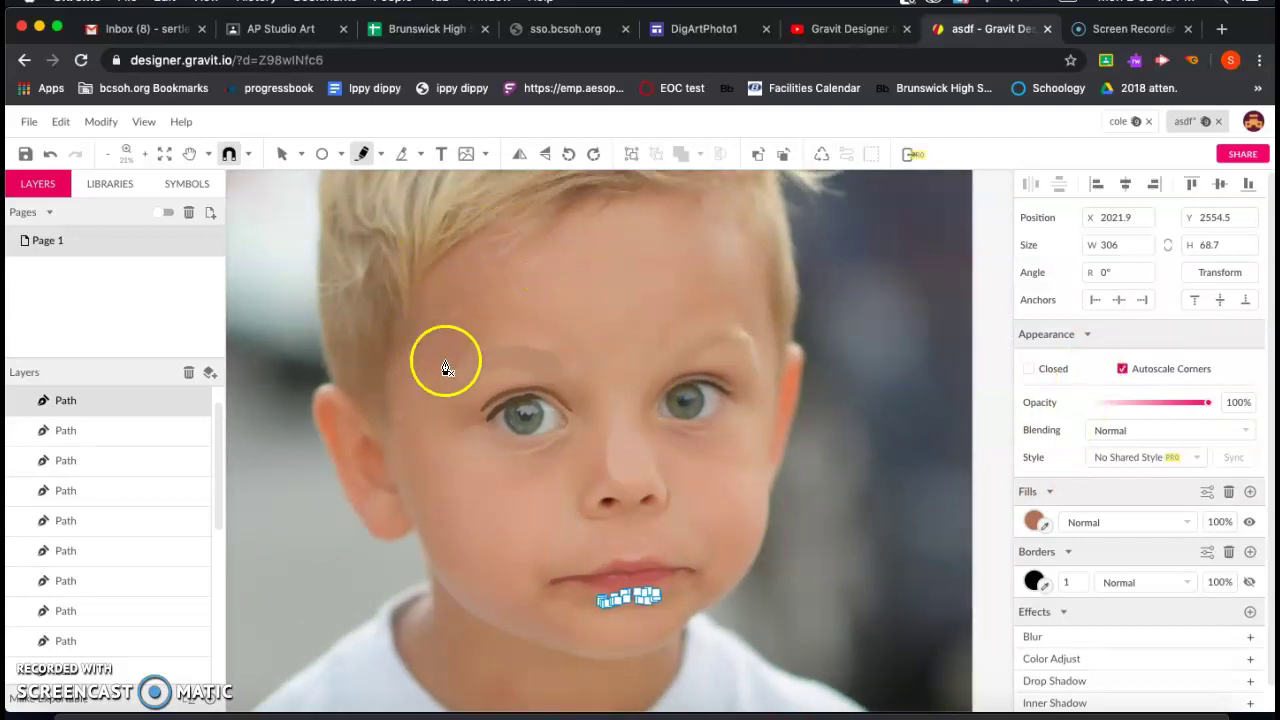
drag(546, 240, 562, 365)
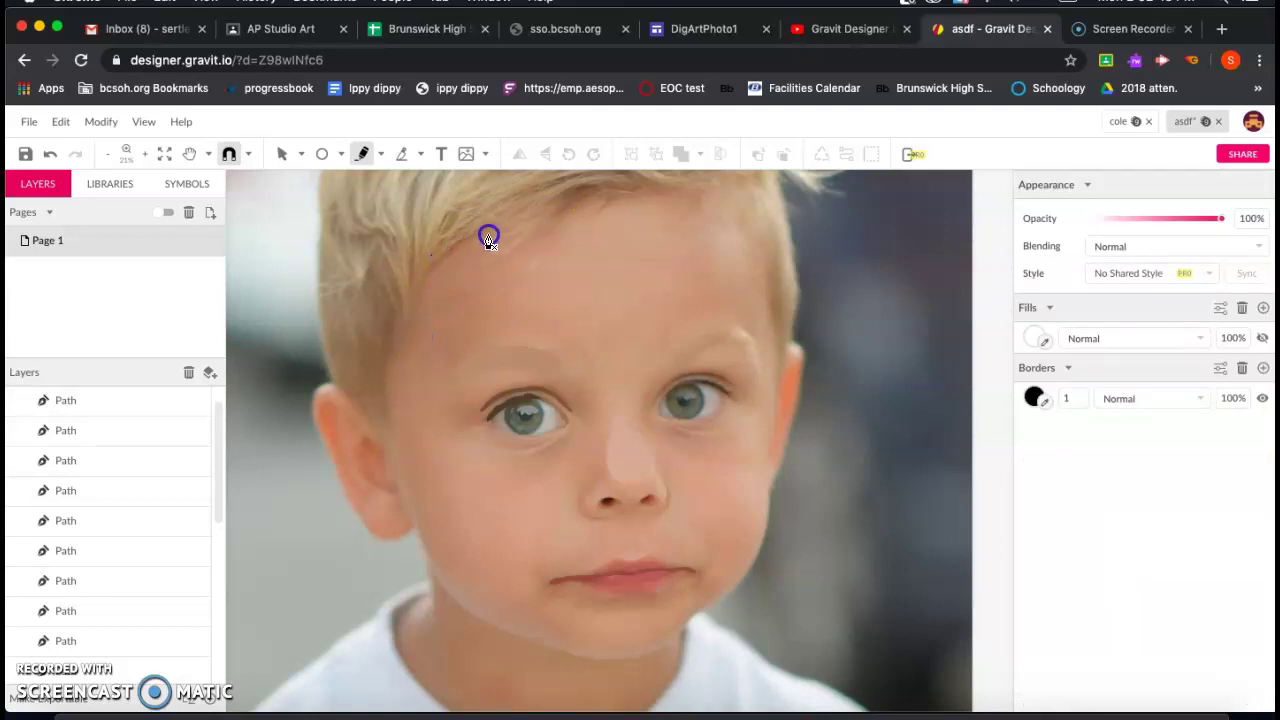
Finish the forehead outline and fill it with the forehead skin tone sampled from the photo.
key(Escape)
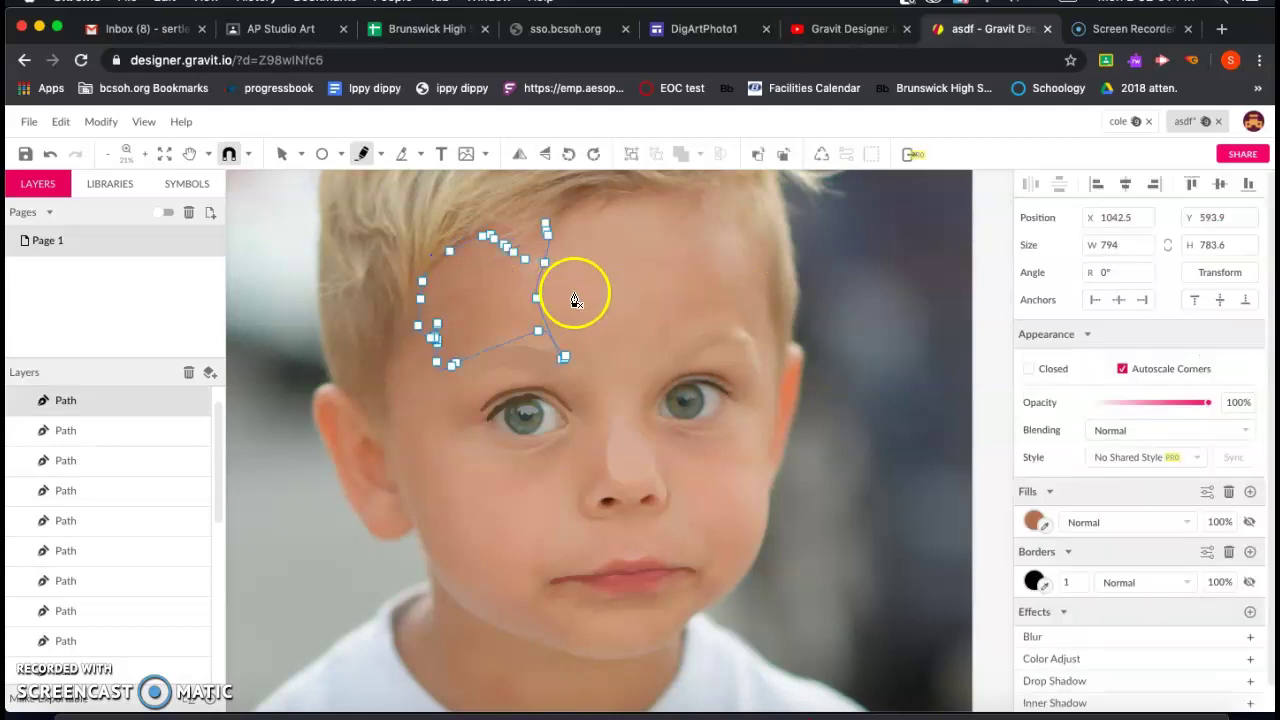
click(1044, 525)
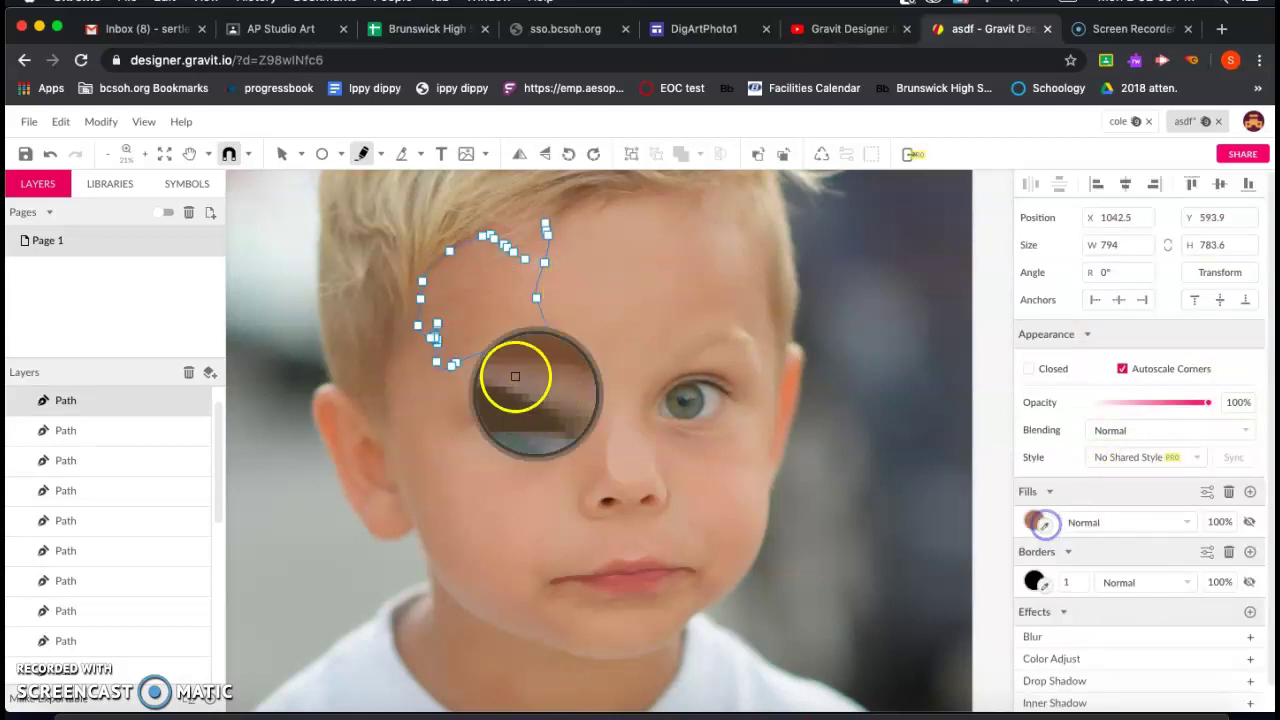
click(487, 303)
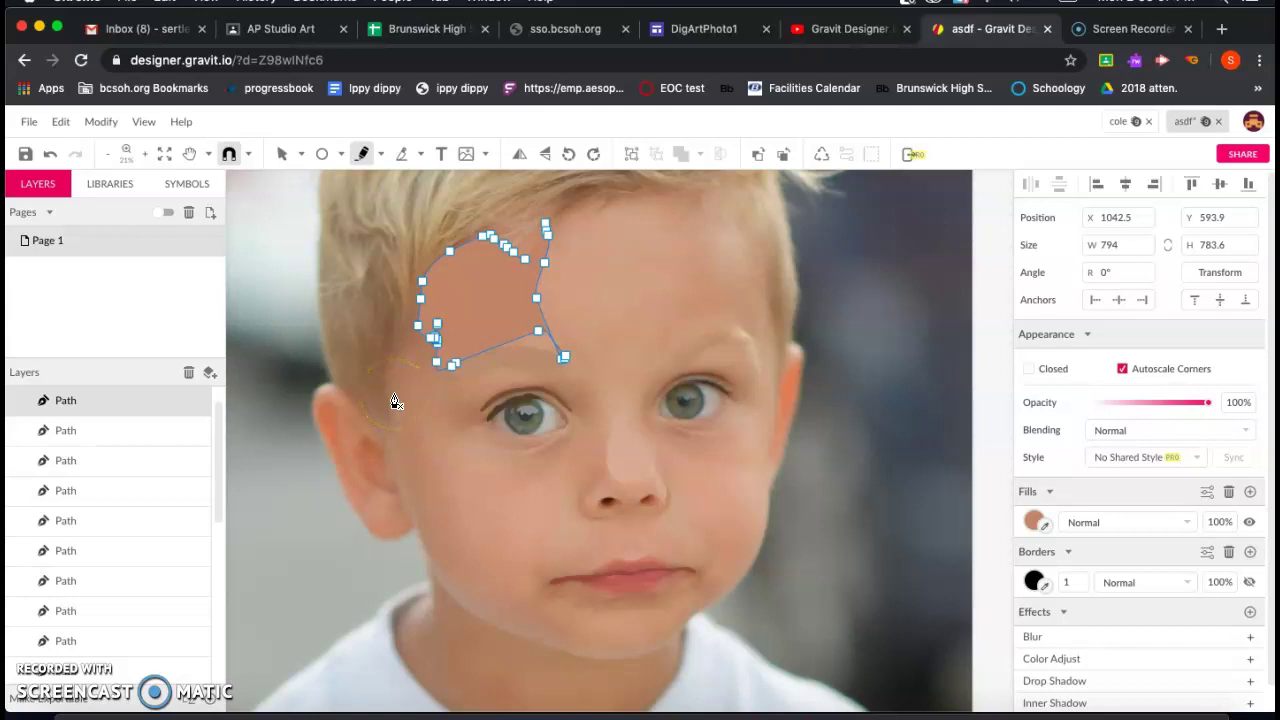
Outline a path down the left cheek and along the jawline around the chin.
click(397, 440)
click(472, 604)
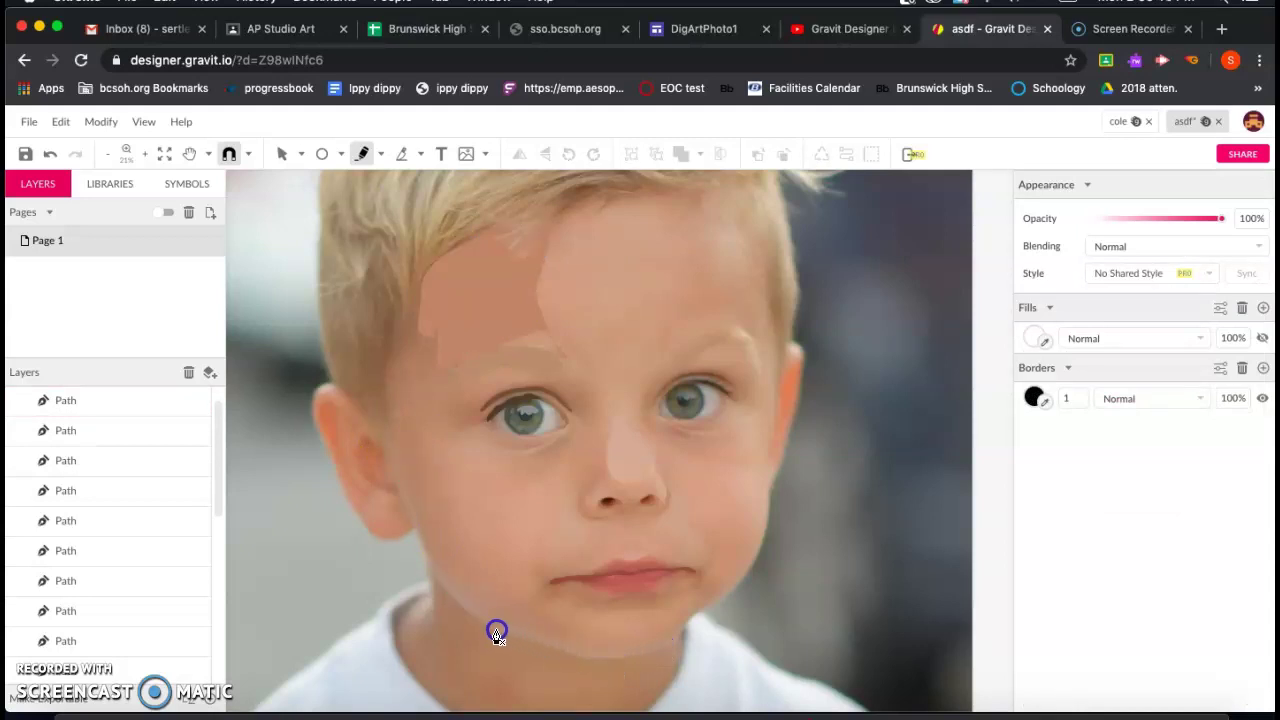
click(397, 481)
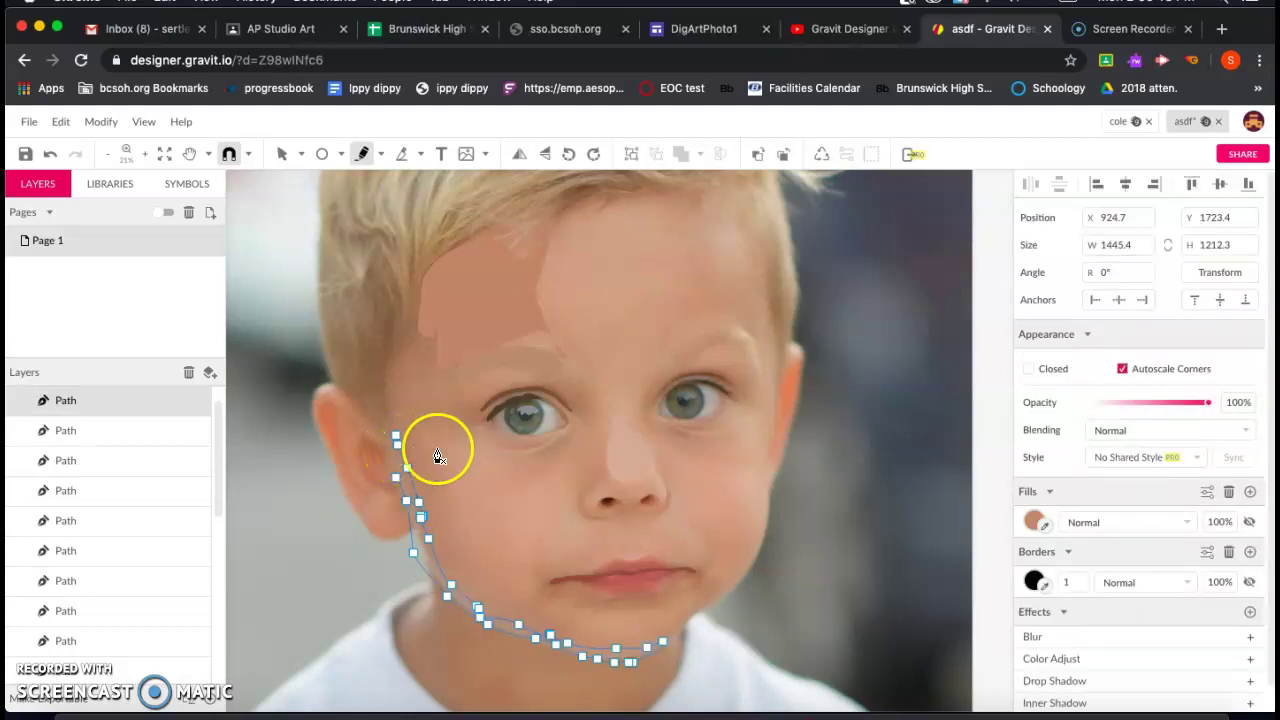
scroll(434, 418, up, 1)
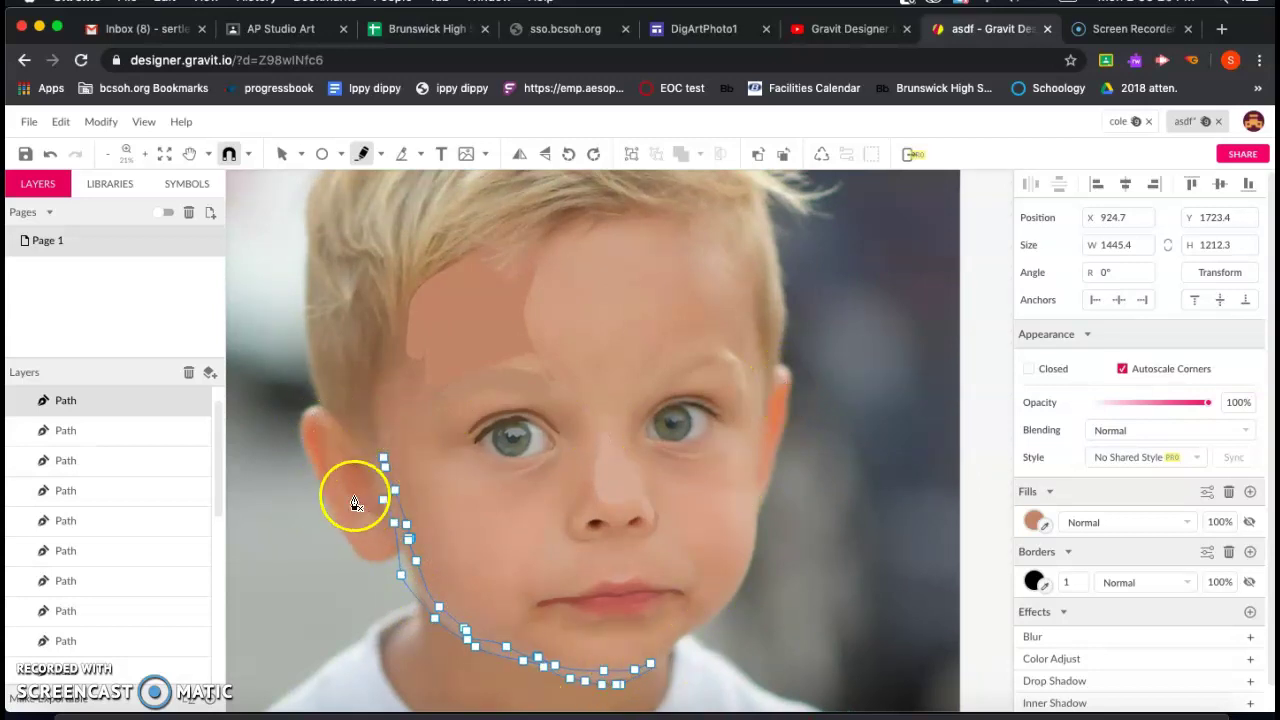
scroll(349, 485, up, 5)
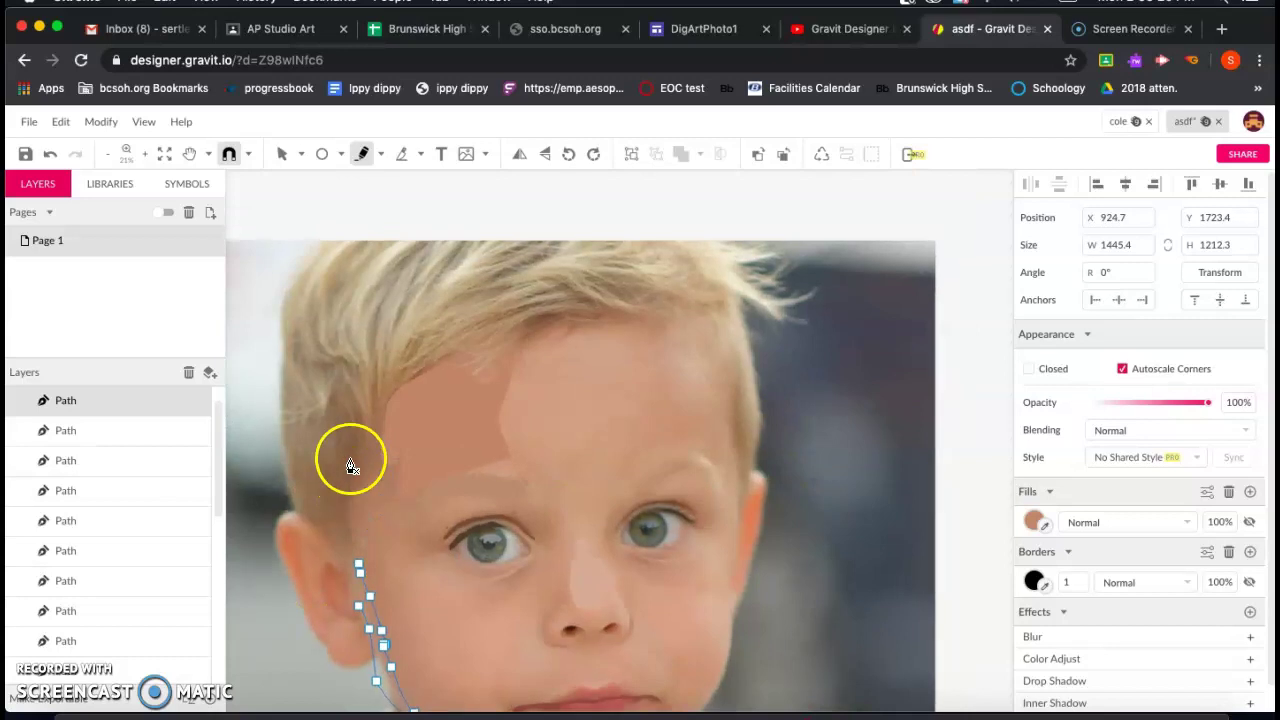
Trace a first hair strand and fill it with a light hair colour sampled from the photo.
click(422, 250)
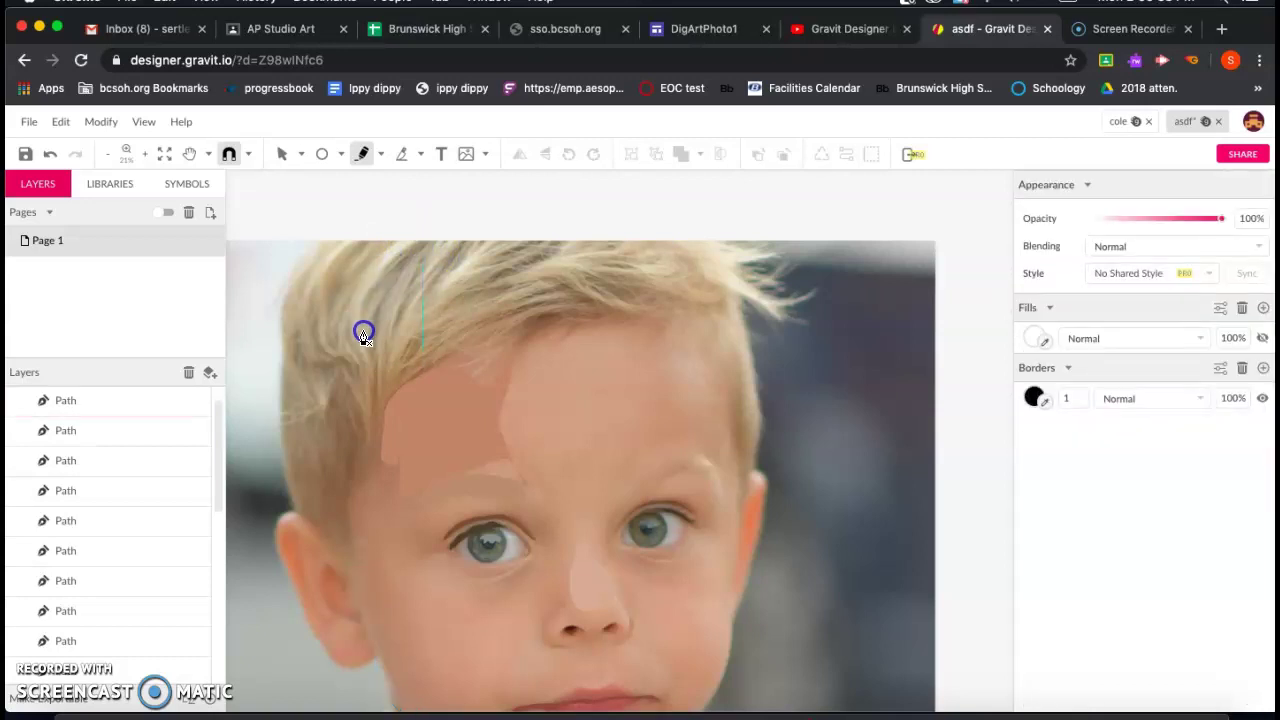
click(422, 248)
click(1044, 523)
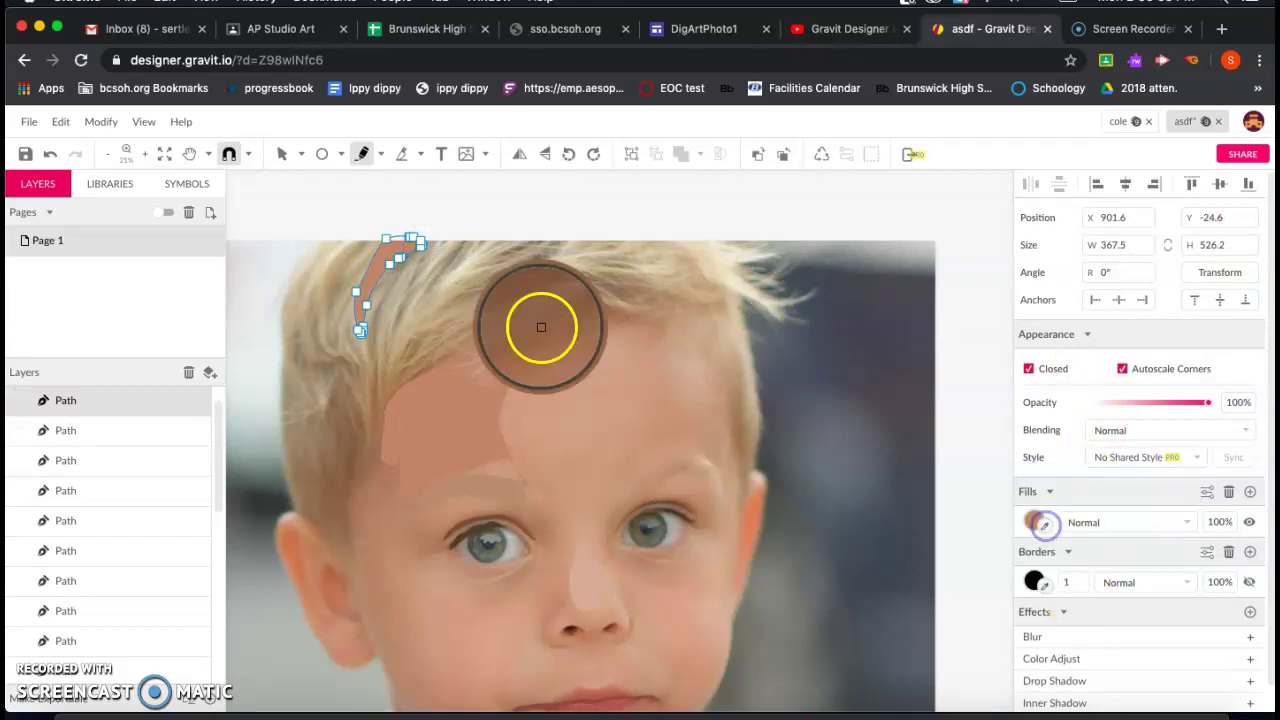
click(1250, 524)
click(1044, 525)
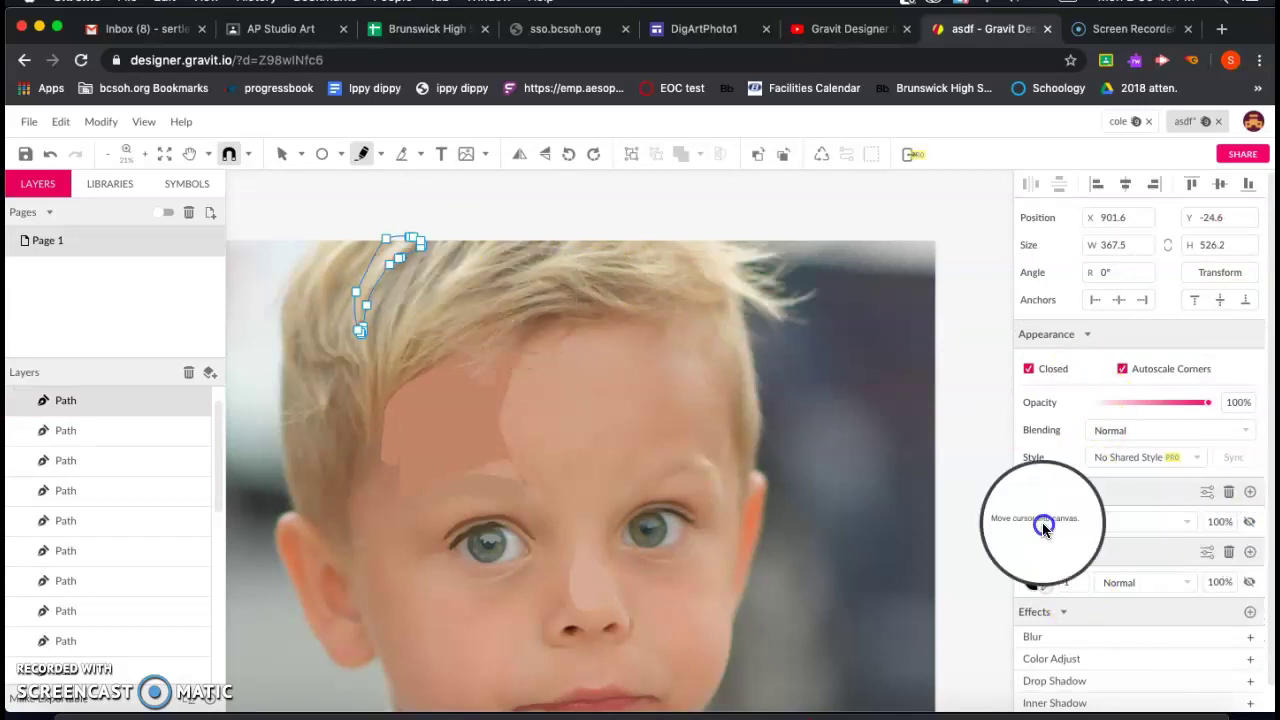
click(386, 260)
Trace the top hair strand and fill it with a pale sampled hair colour.
click(420, 241)
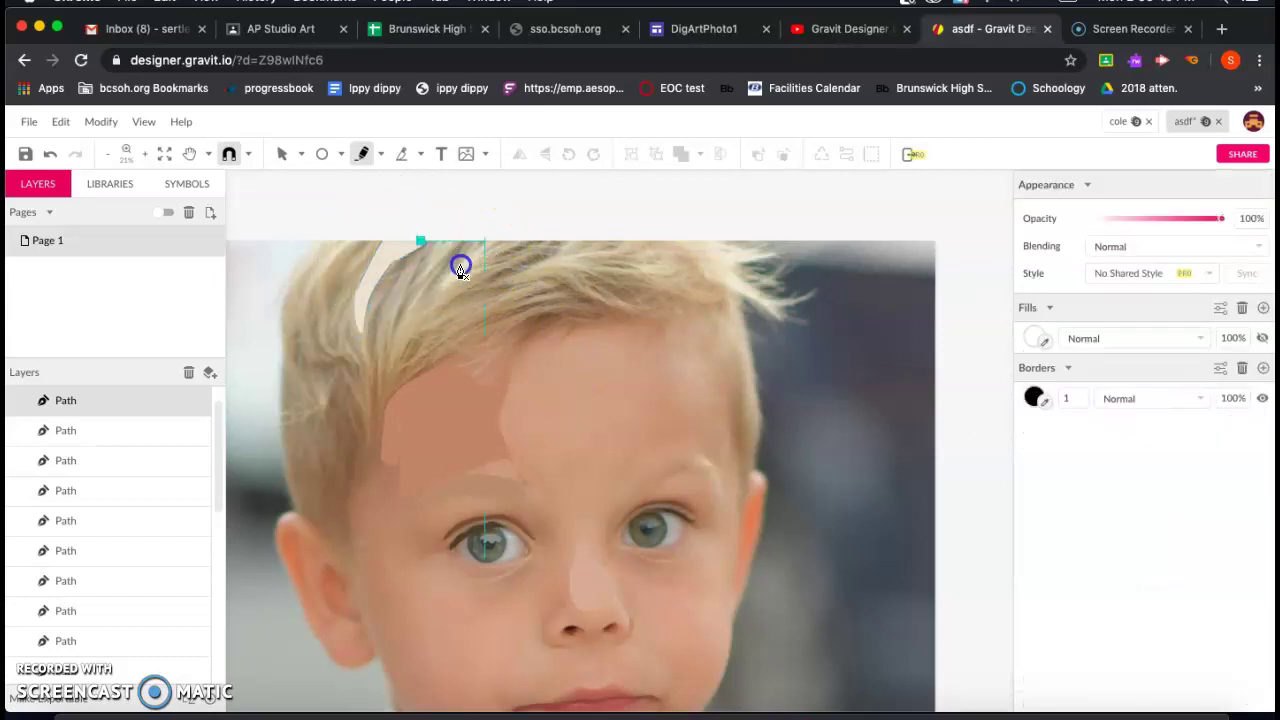
key(Escape)
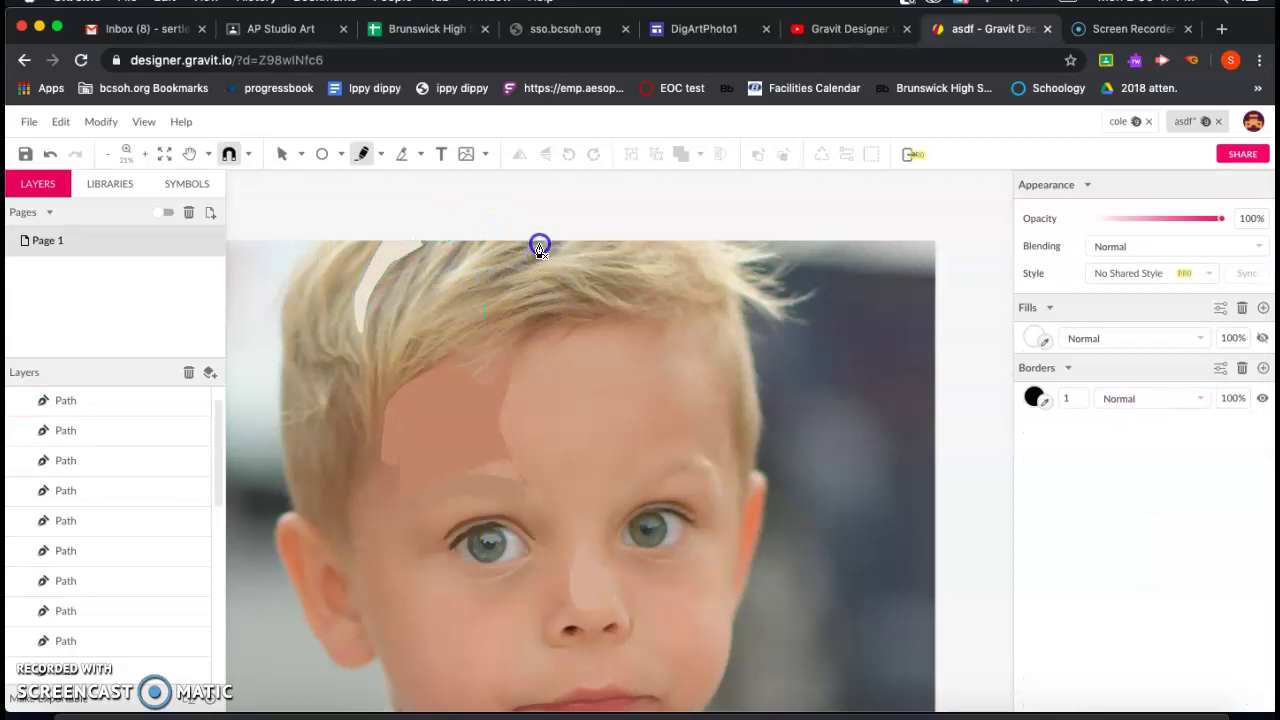
click(487, 246)
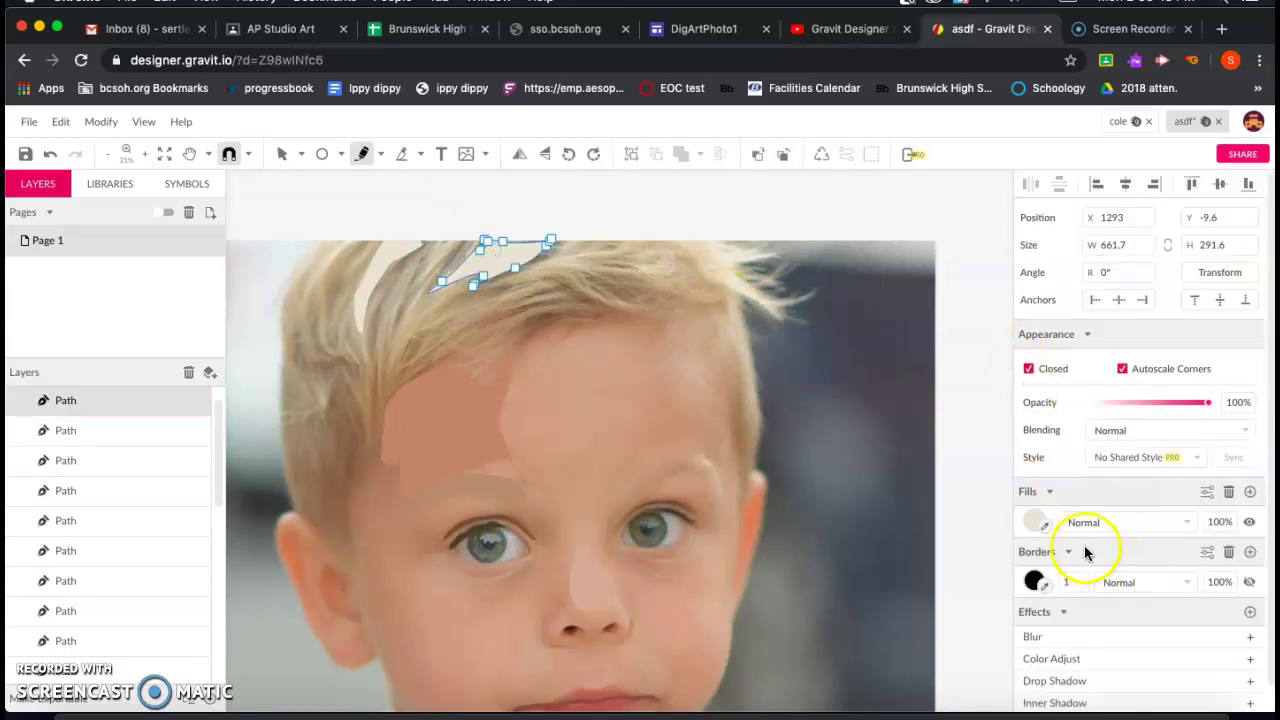
click(1044, 526)
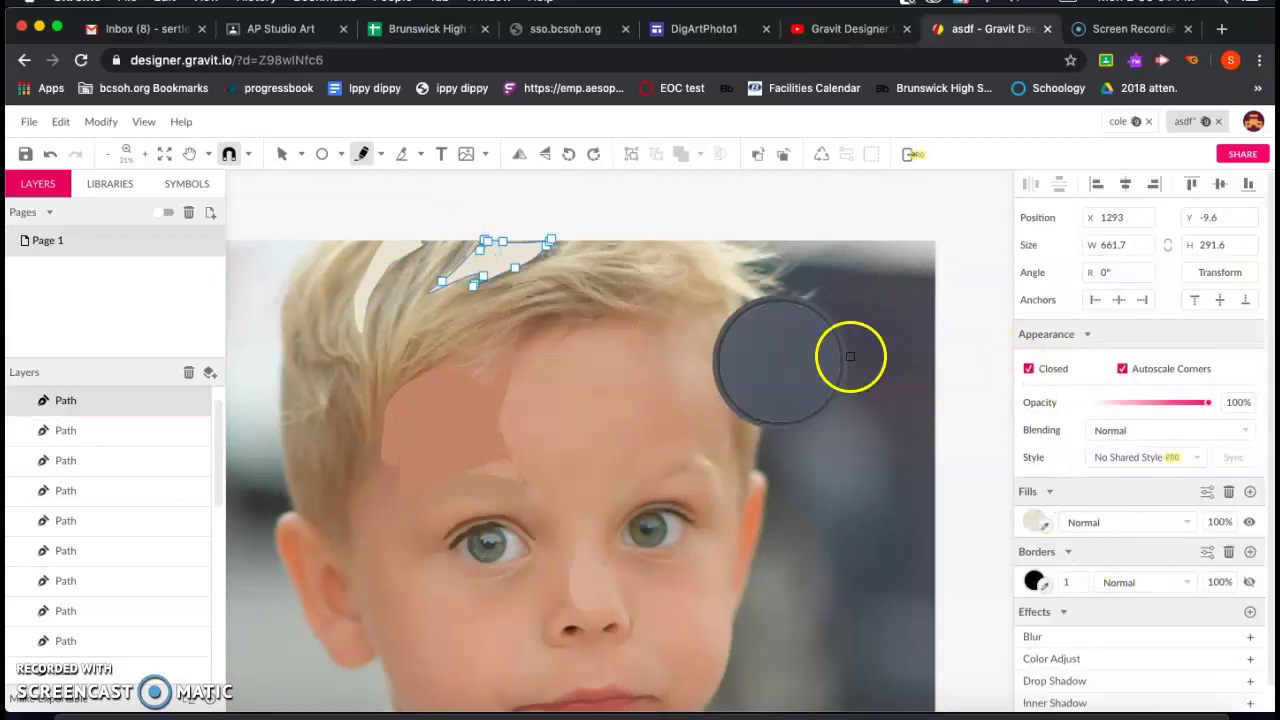
click(496, 256)
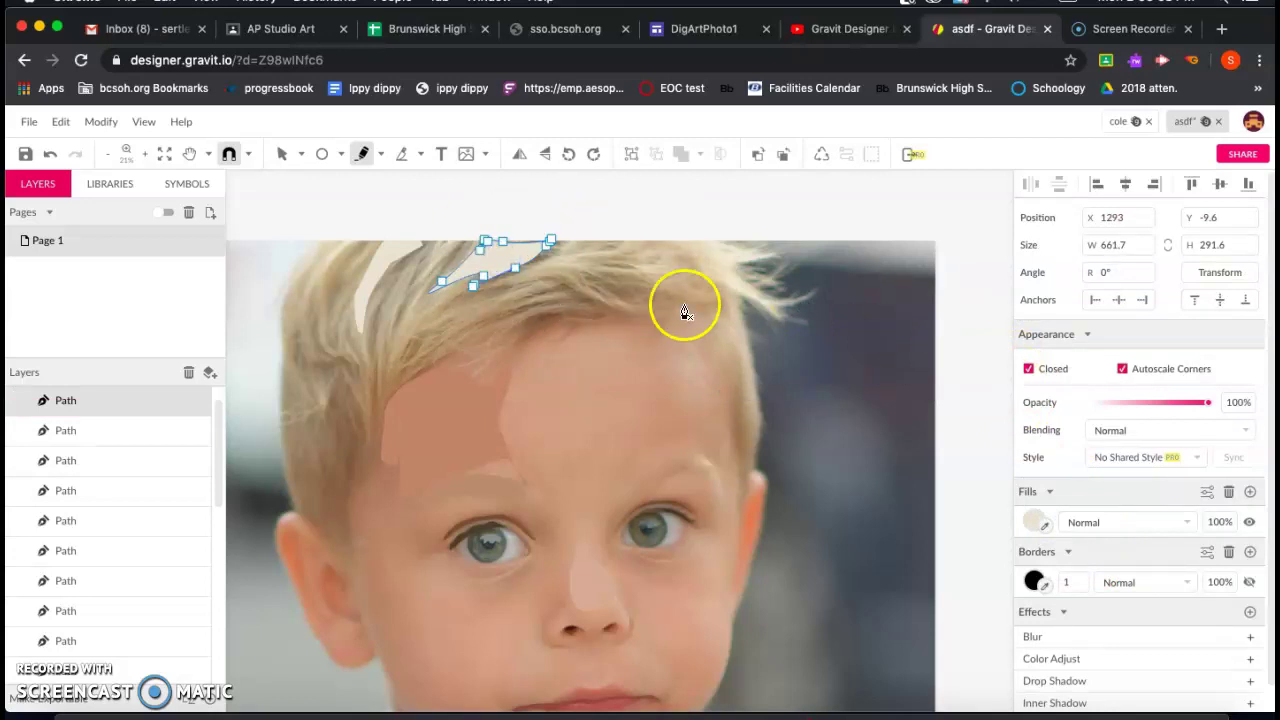
Trace a strand on the hair's left side and fill it with a darker brown sample.
click(314, 306)
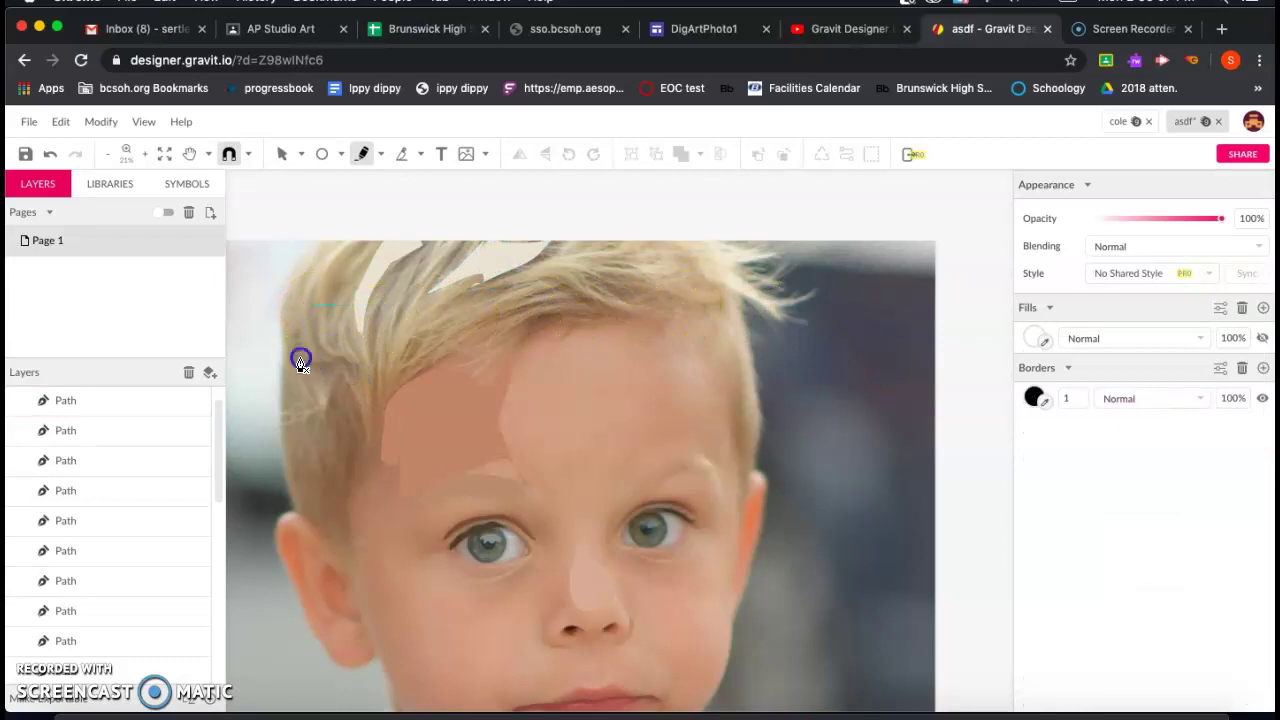
click(312, 308)
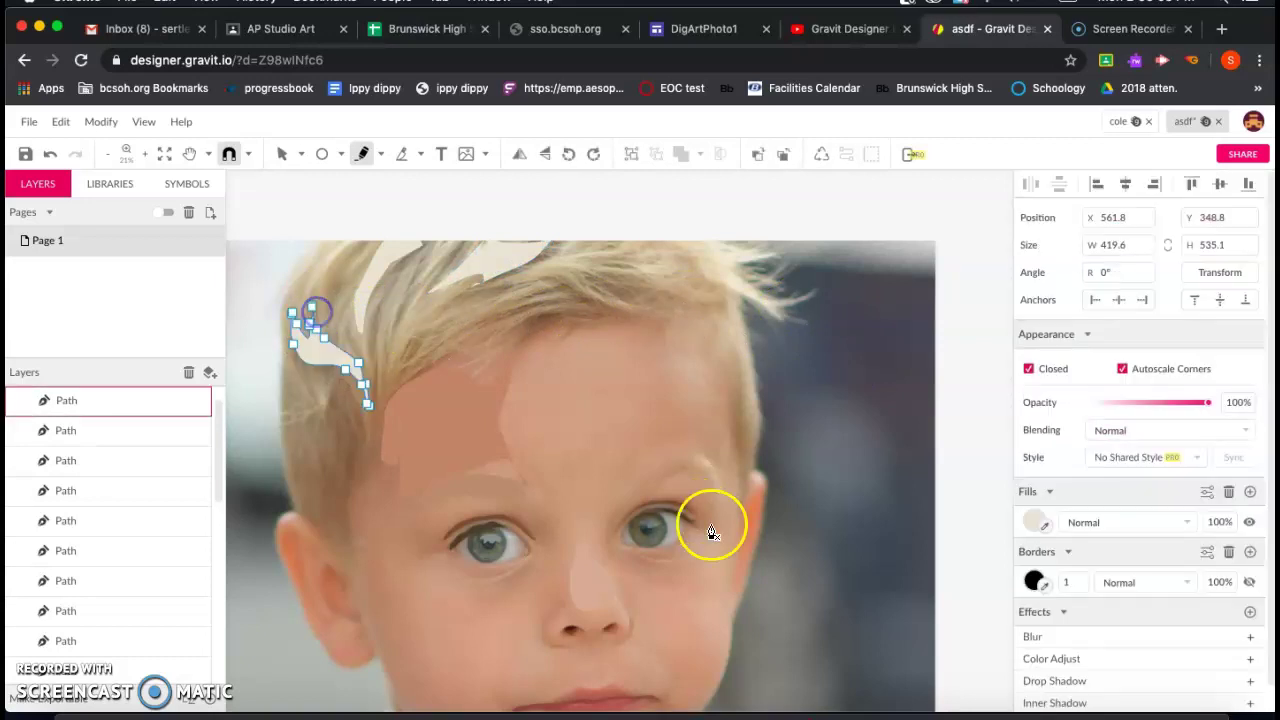
click(1249, 521)
click(1041, 525)
click(315, 350)
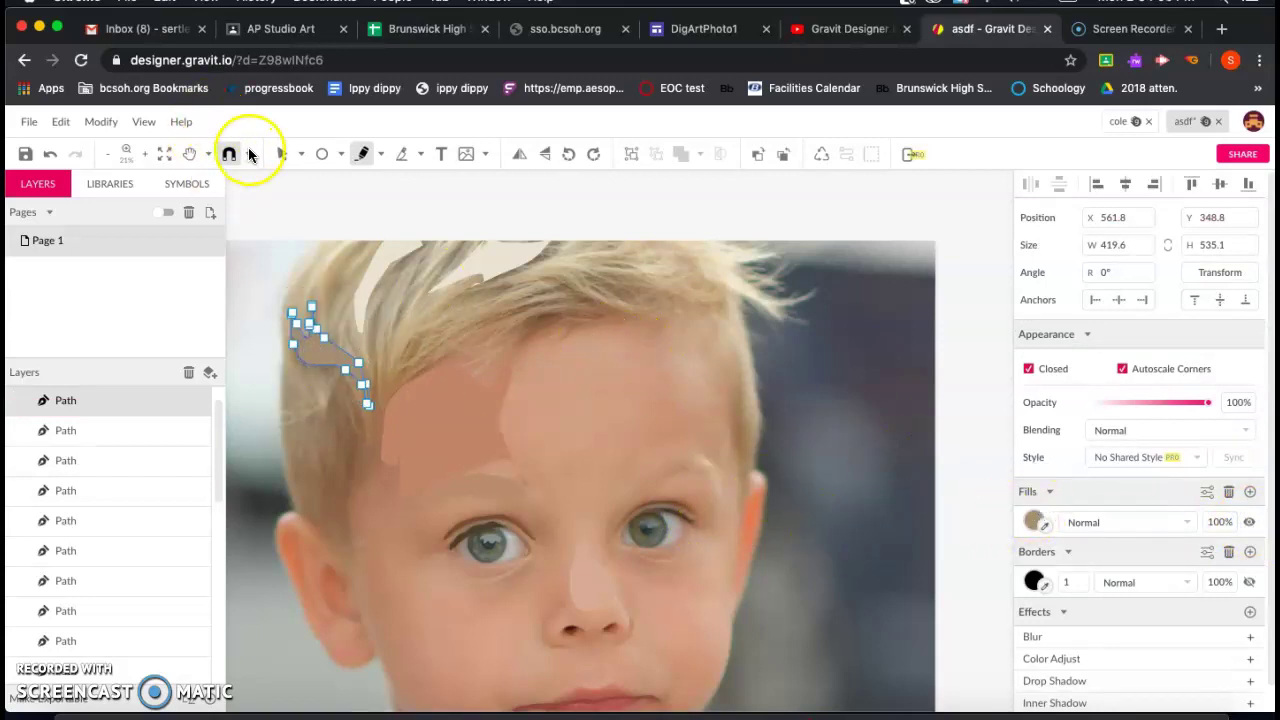
click(281, 153)
click(277, 200)
Turn the Middle Detail and Background layers back on in the Layers panel.
scroll(554, 428, down, 3)
scroll(554, 428, left, 1)
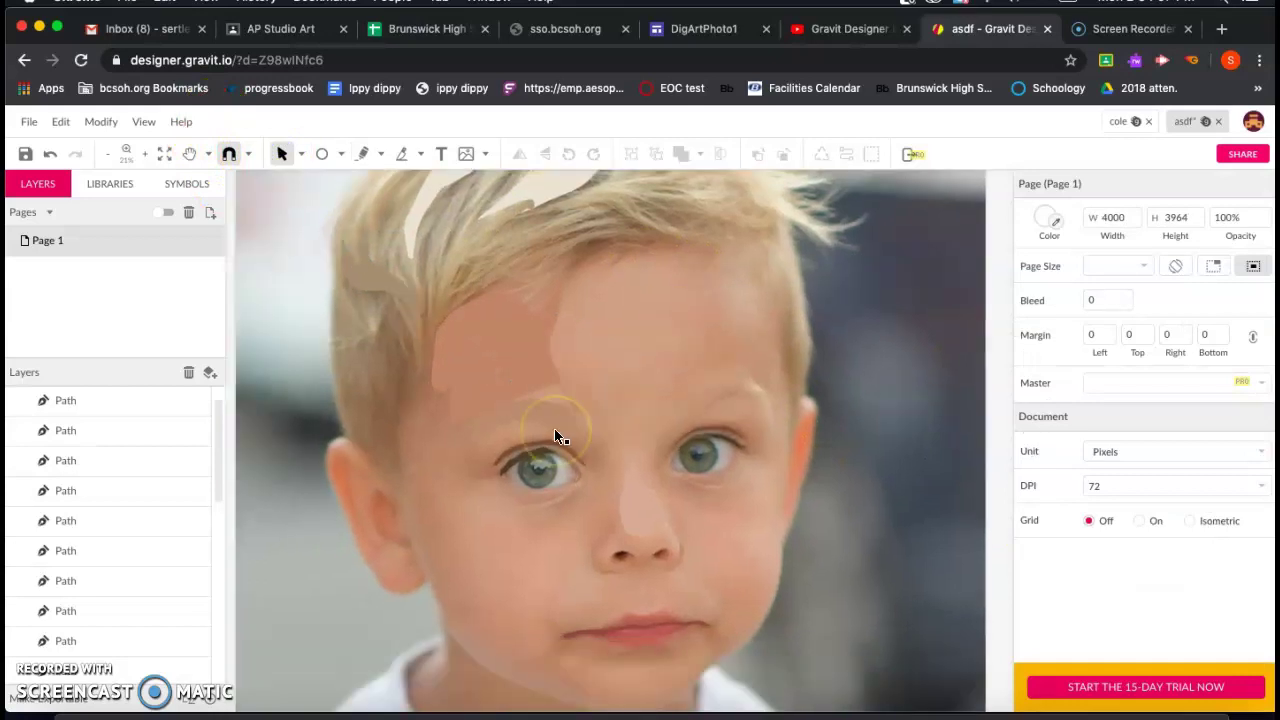
scroll(80, 597, down, 3)
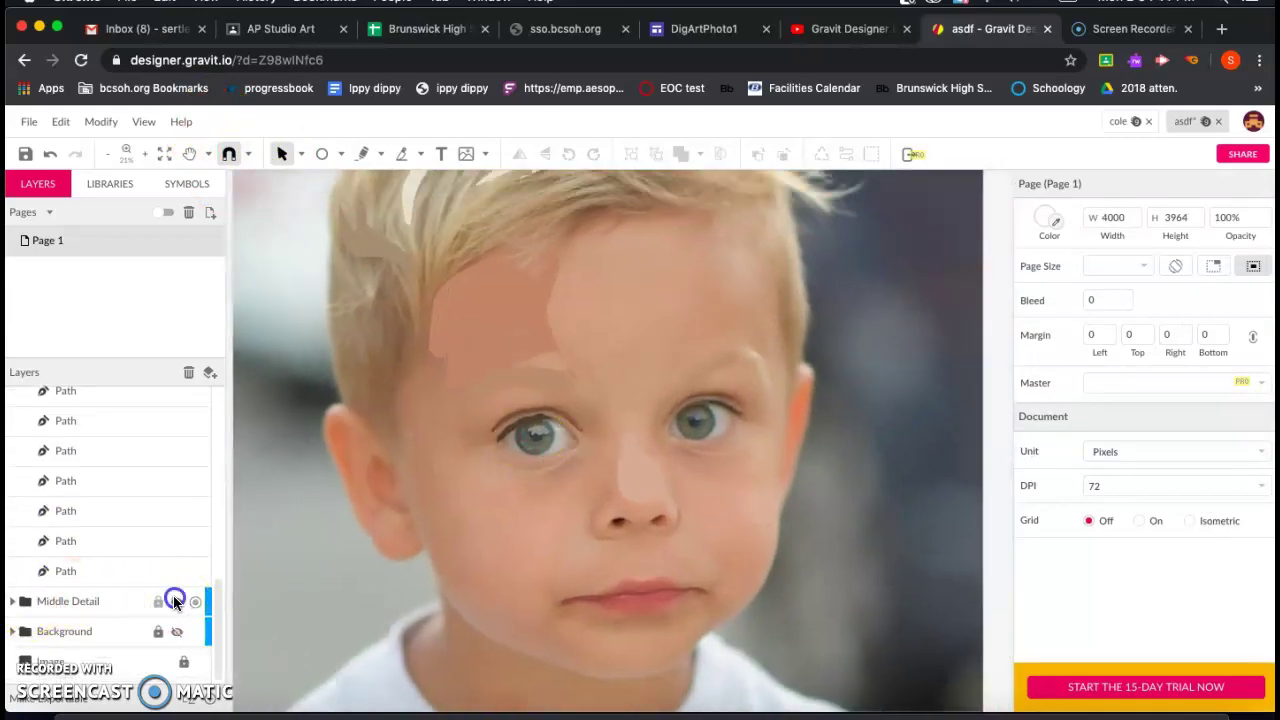
click(175, 600)
click(177, 631)
scroll(635, 445, up, 1)
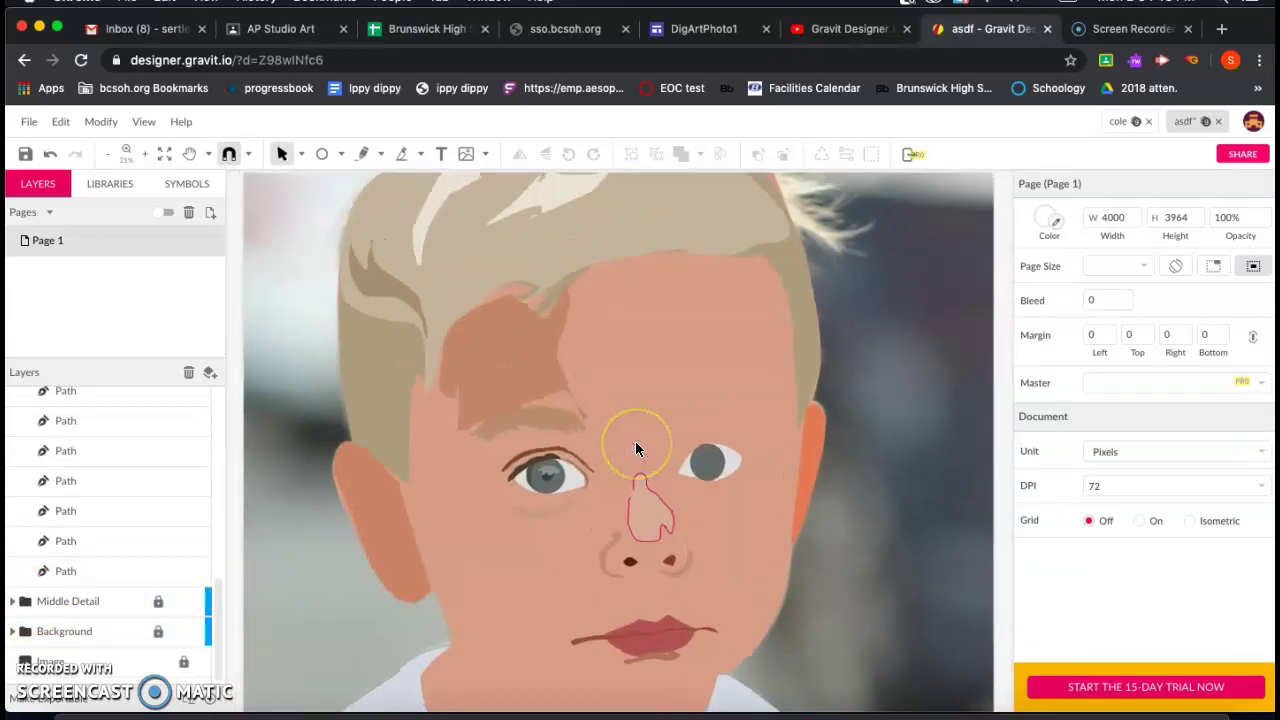
scroll(635, 449, down, 5)
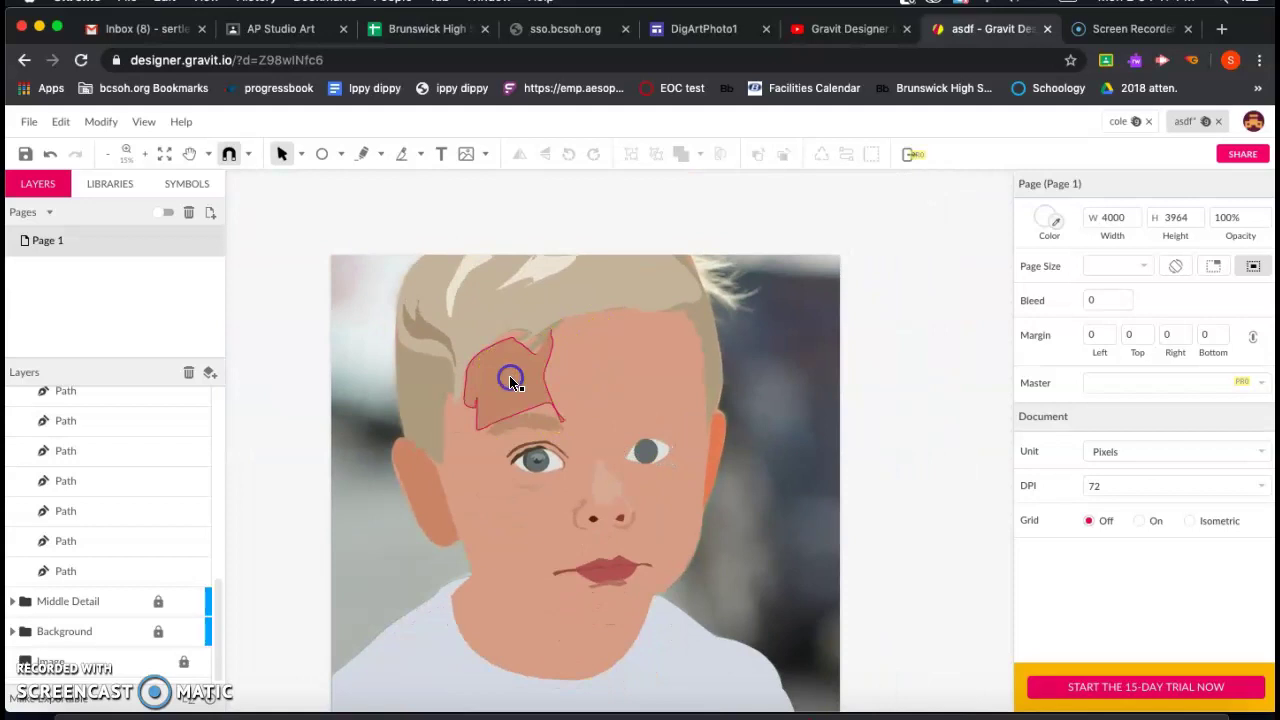
Set the forehead shading patch's opacity to 45%.
click(509, 377)
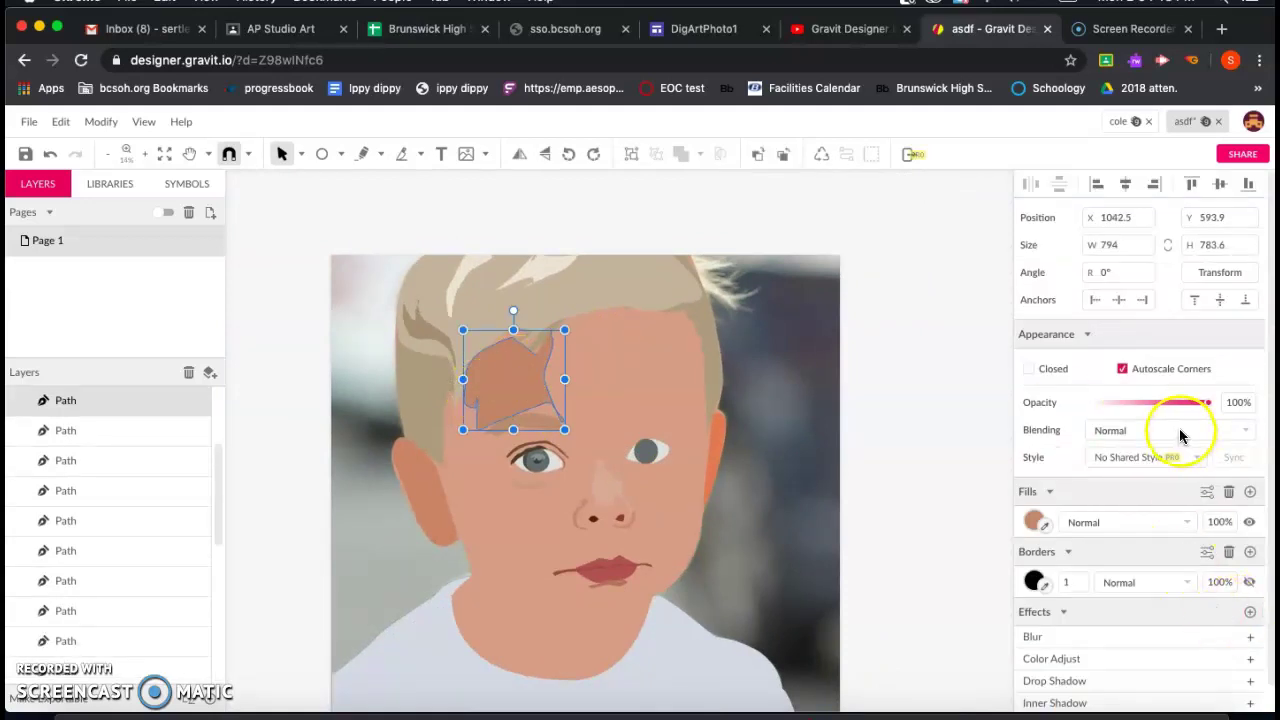
click(1165, 402)
mouse_move(1150, 404)
mouse_down()
mouse_move(1140, 401)
mouse_move(1160, 404)
mouse_up()
click(917, 391)
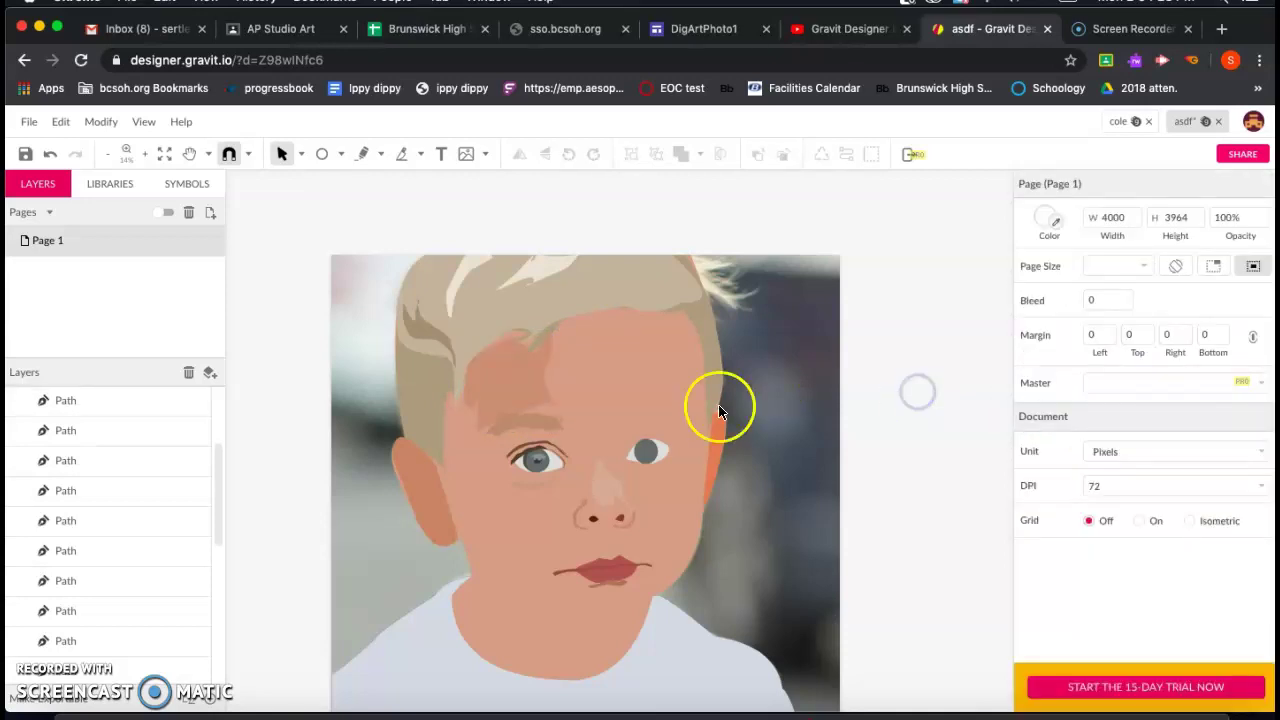
click(511, 392)
drag(1140, 403, 1124, 406)
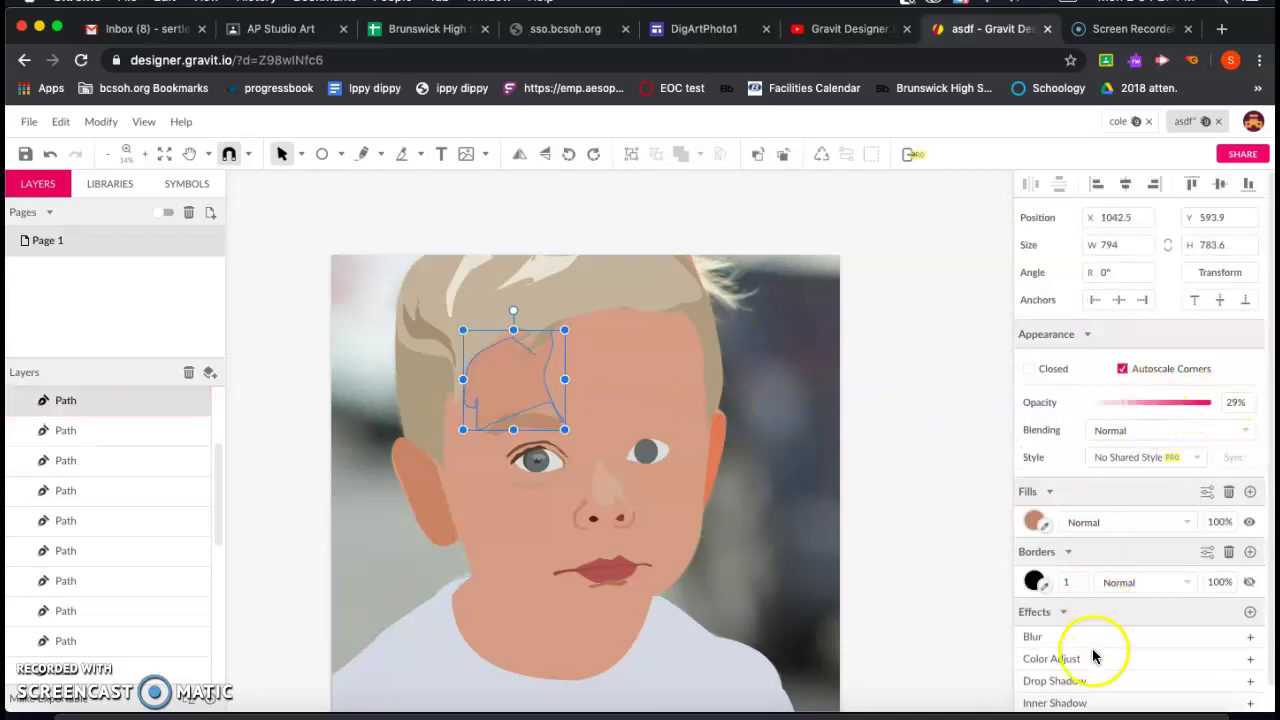
drag(1126, 403, 1140, 403)
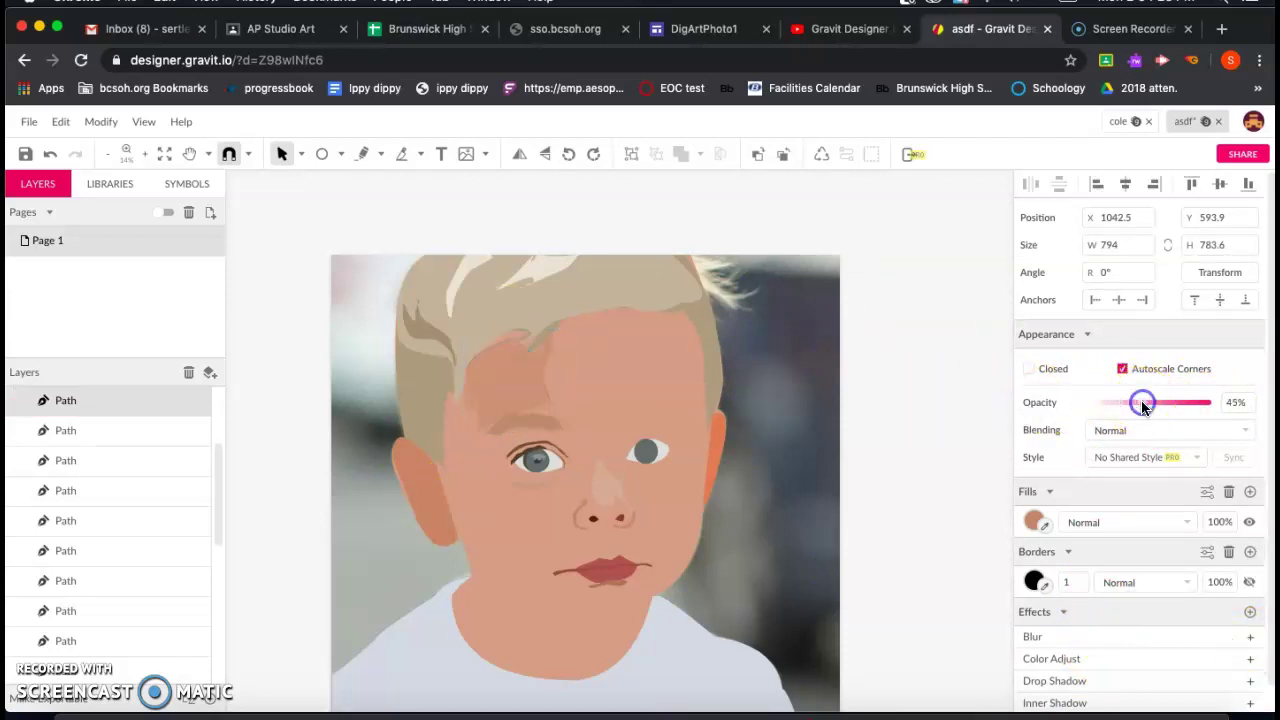
click(880, 442)
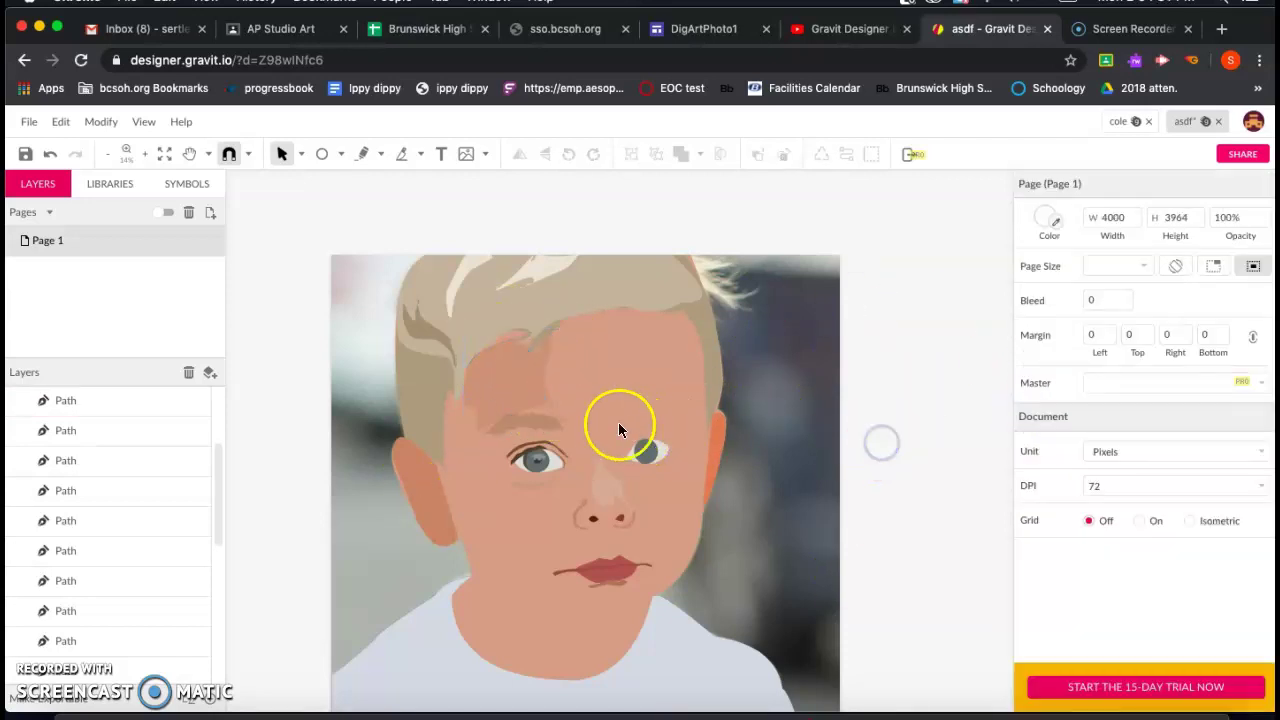
click(498, 373)
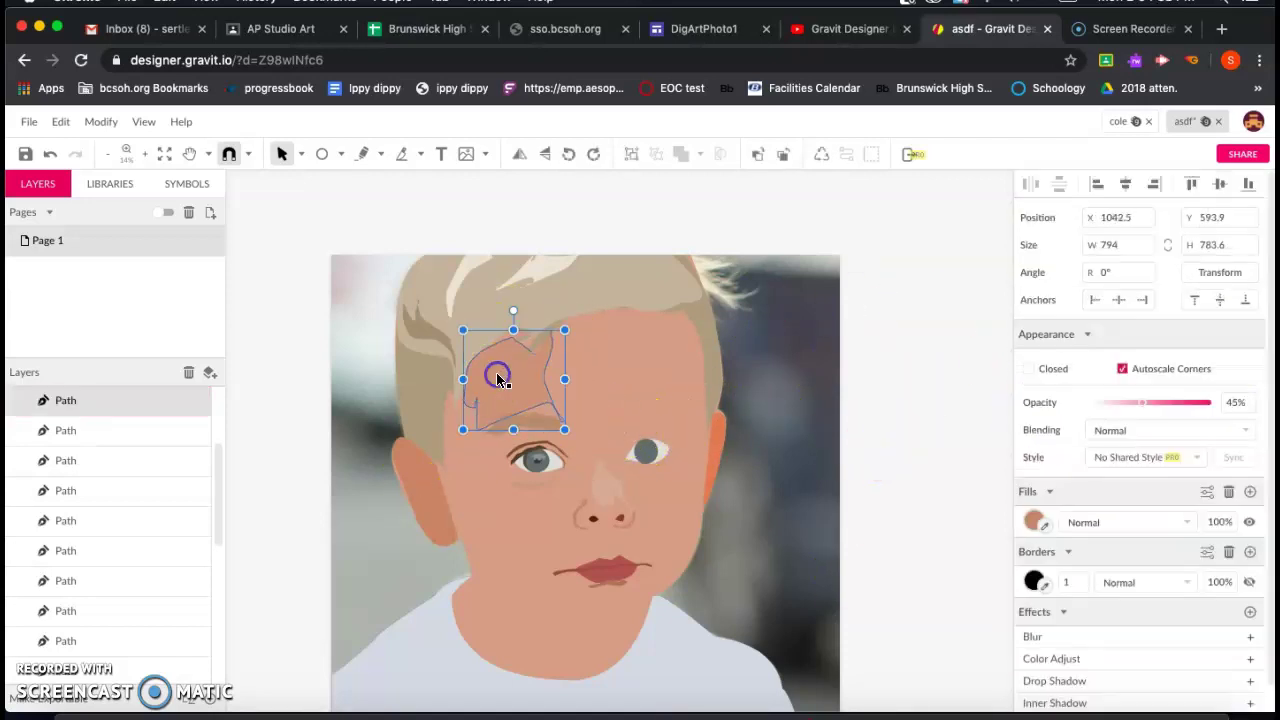
Add a Blur effect to the forehead patch and raise its radius to soften it.
click(1249, 636)
drag(1086, 680, 1119, 680)
click(942, 600)
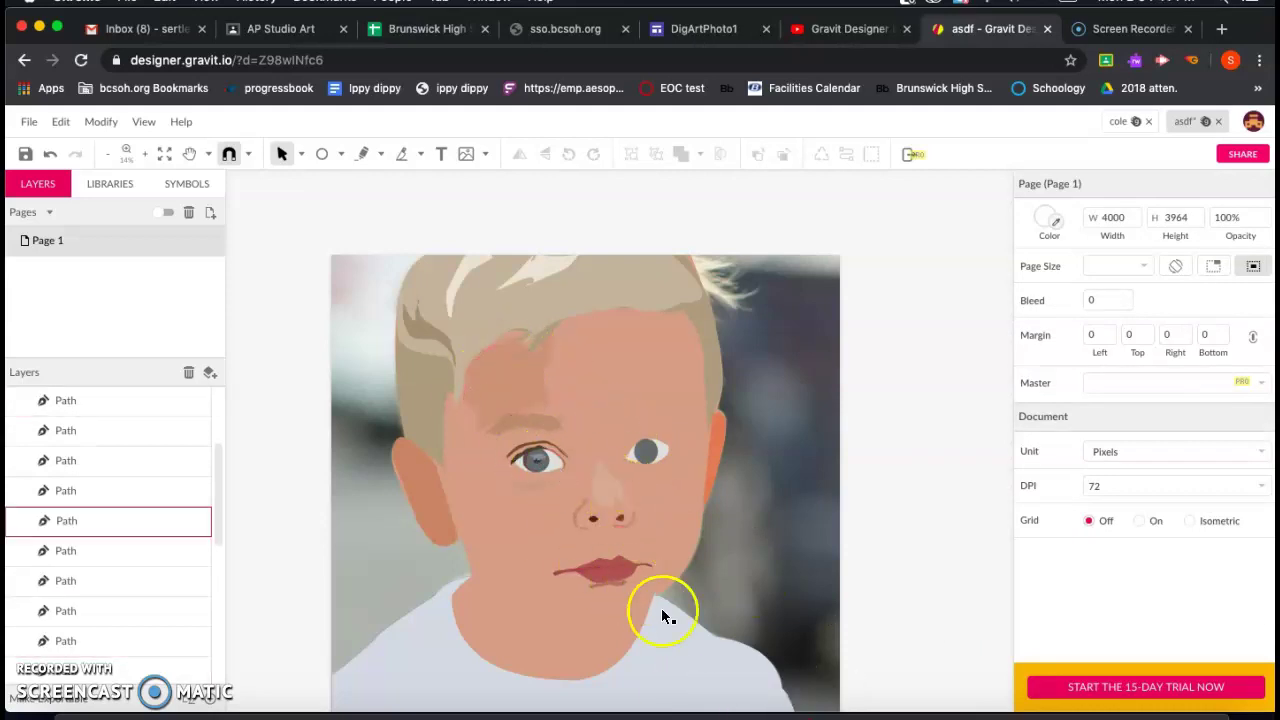
Switch to the 'cole' document to view the finished portrait.
click(1181, 122)
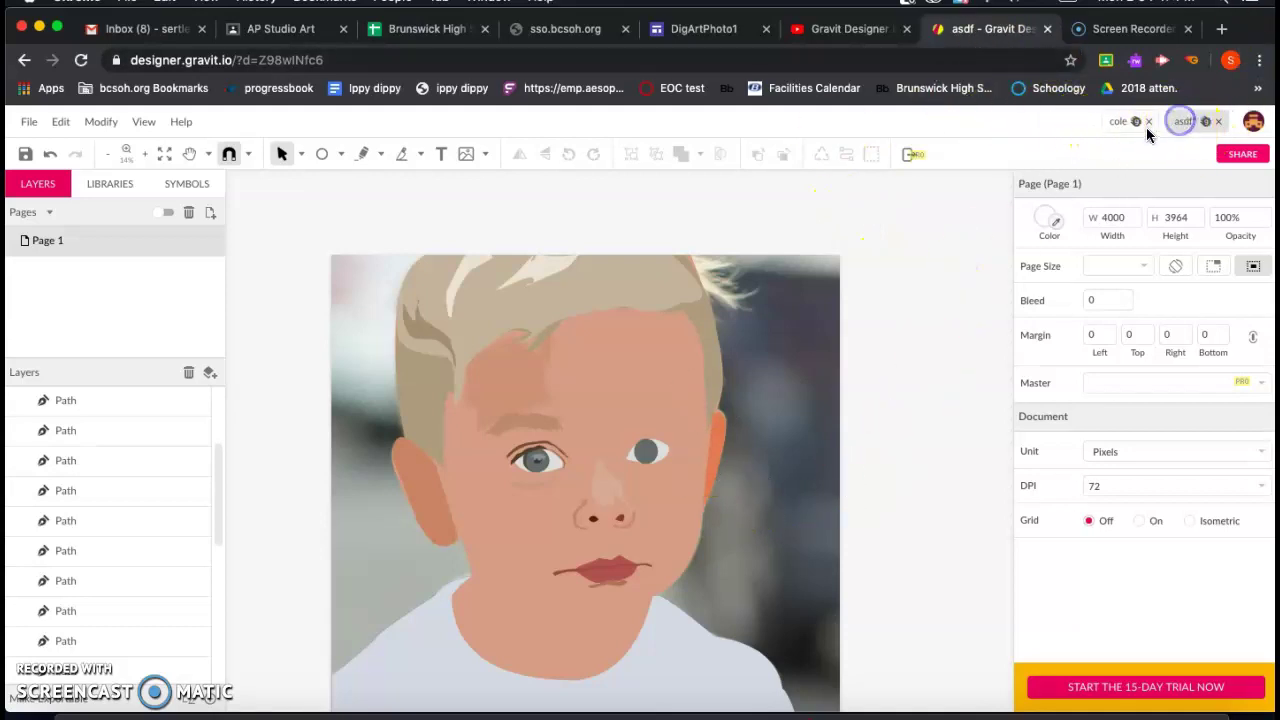
click(1118, 122)
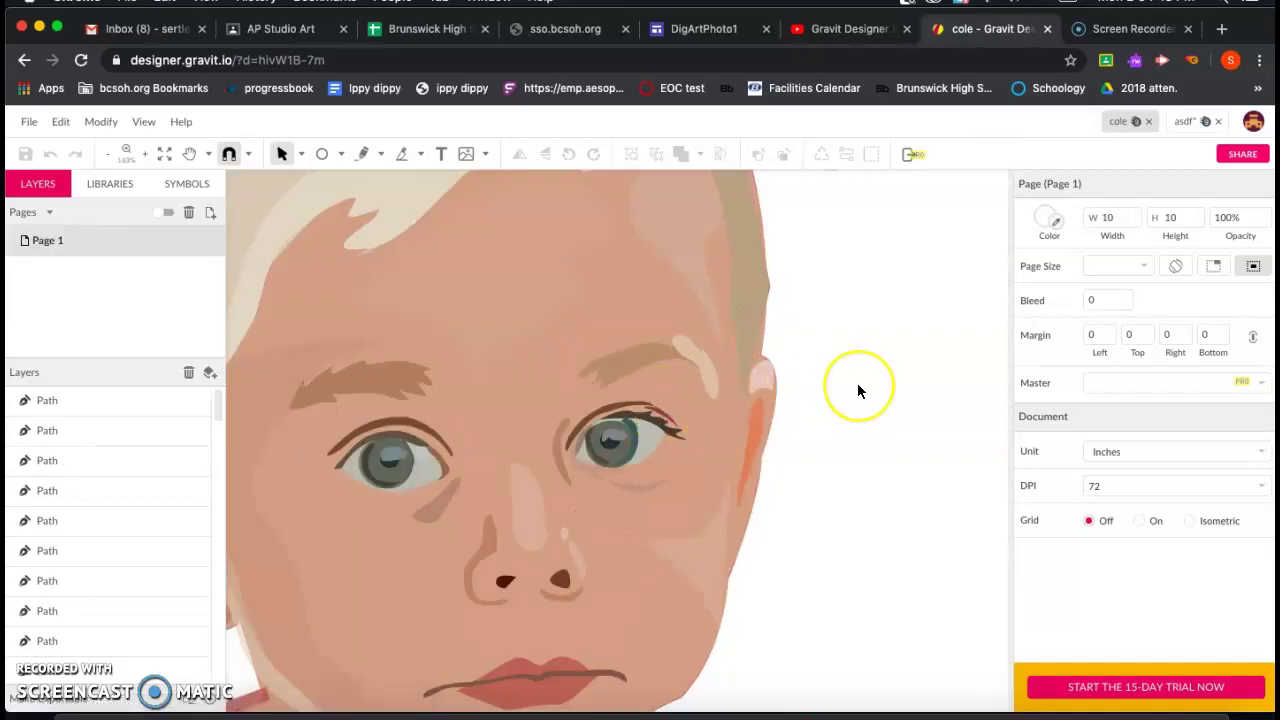
click(735, 420)
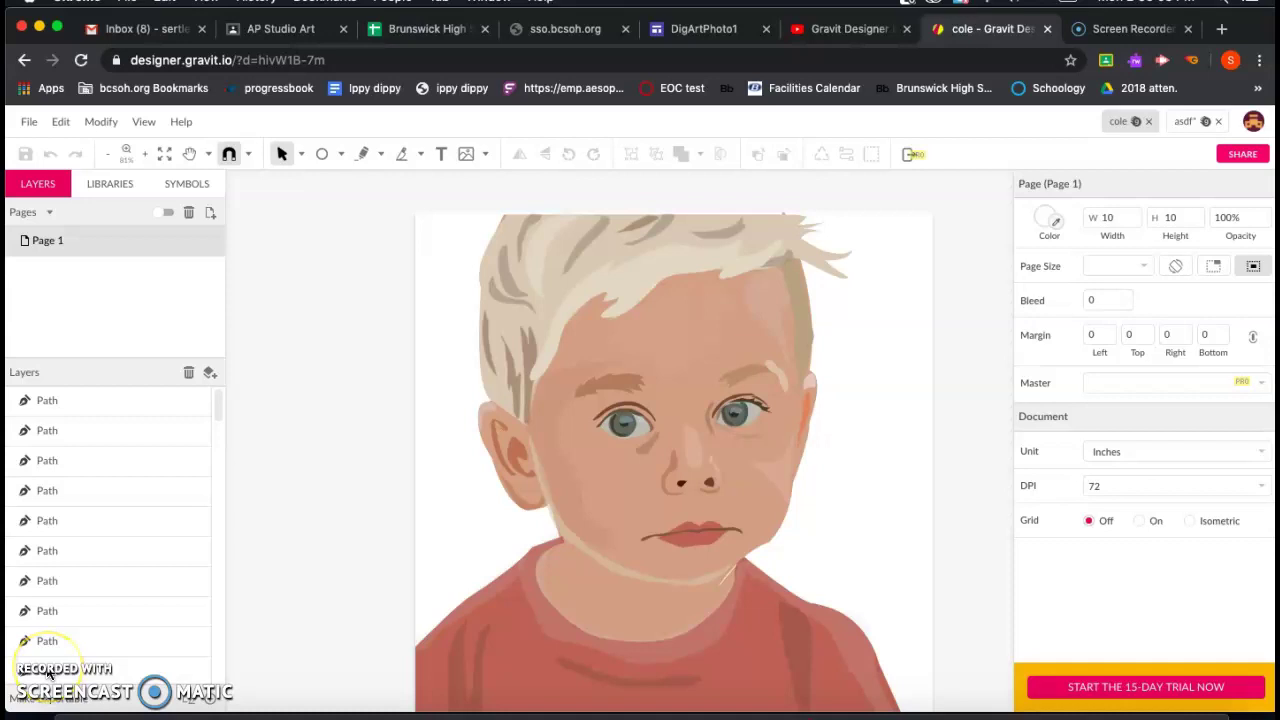
click(27, 124)
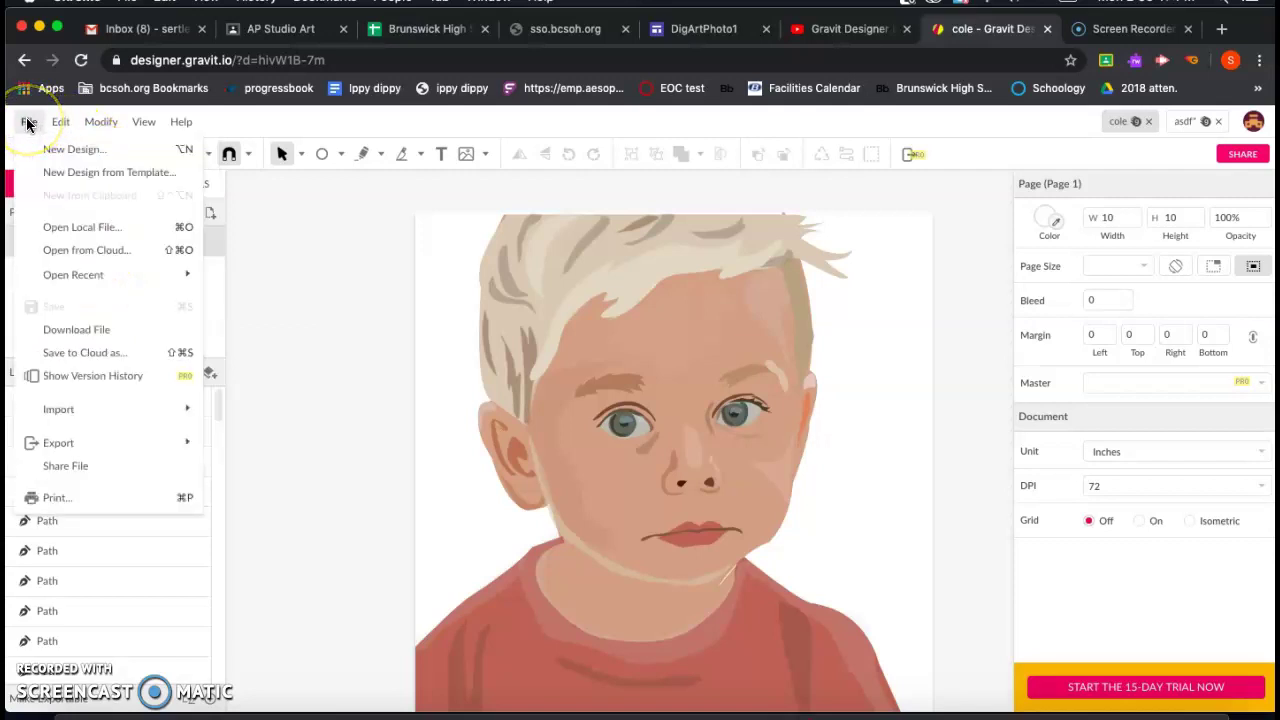
mouse_move(62, 455)
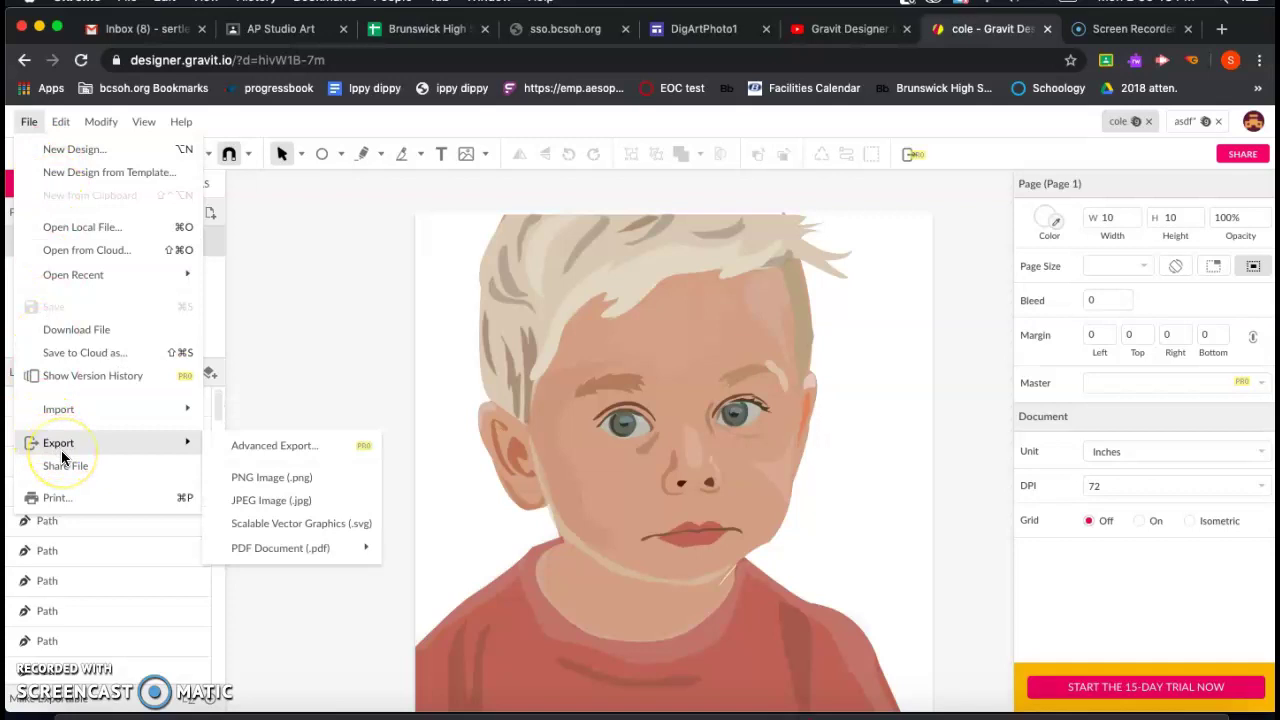
click(286, 371)
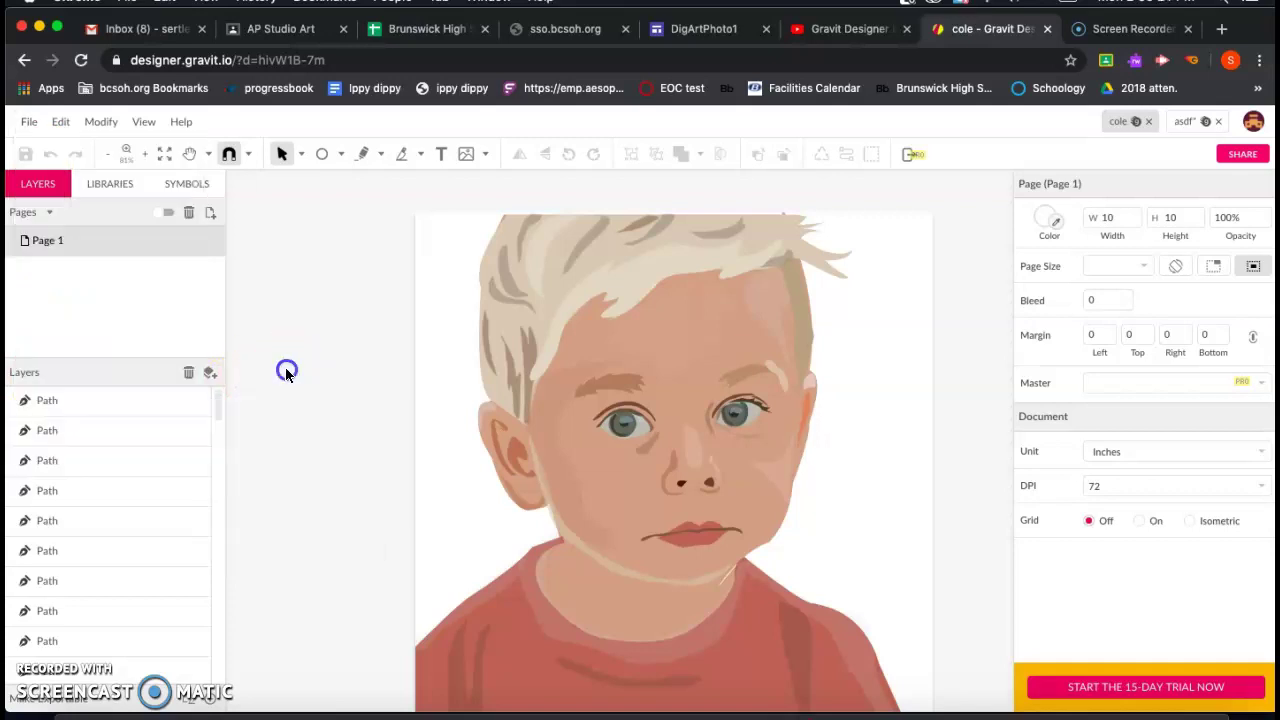